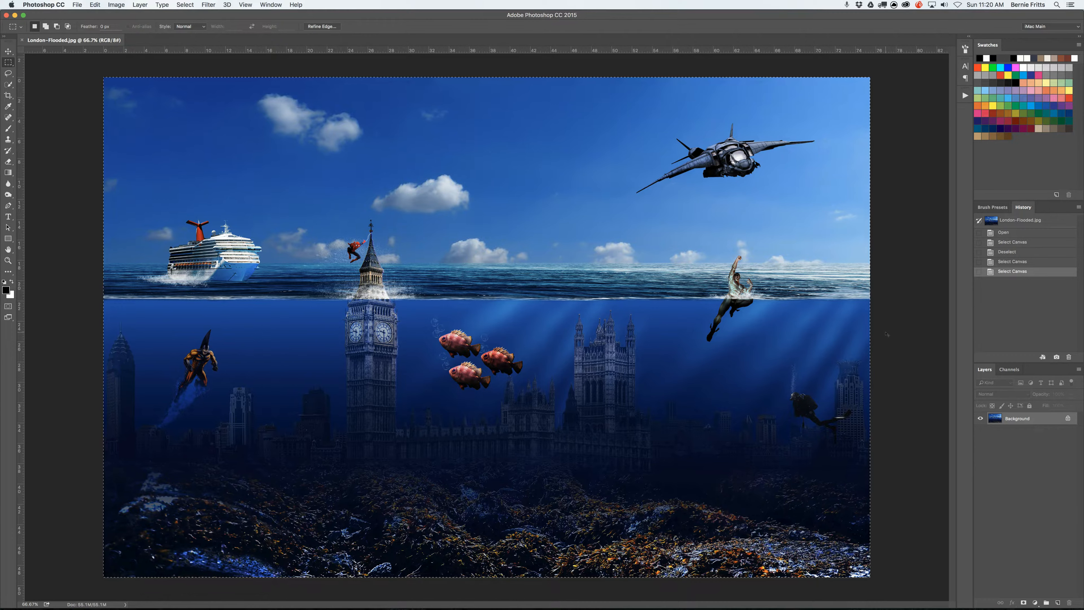
# Create a new 5433 × 3543 pixel RGB document at 72 pixels/inch and replace its Background with an empty transparent layer
pyautogui.press('super+n')
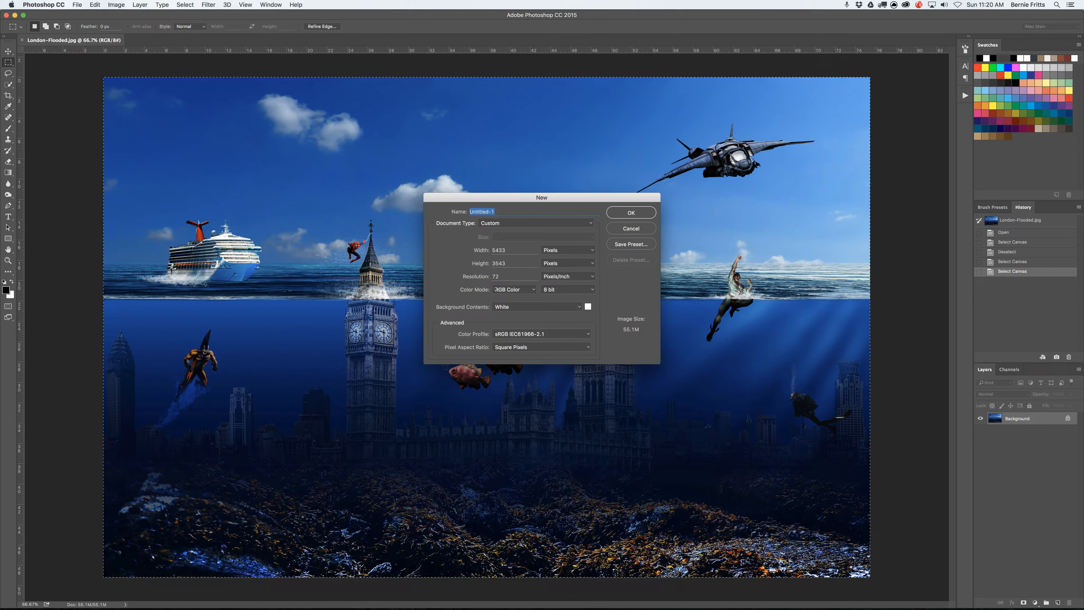
pyautogui.click(633, 212)
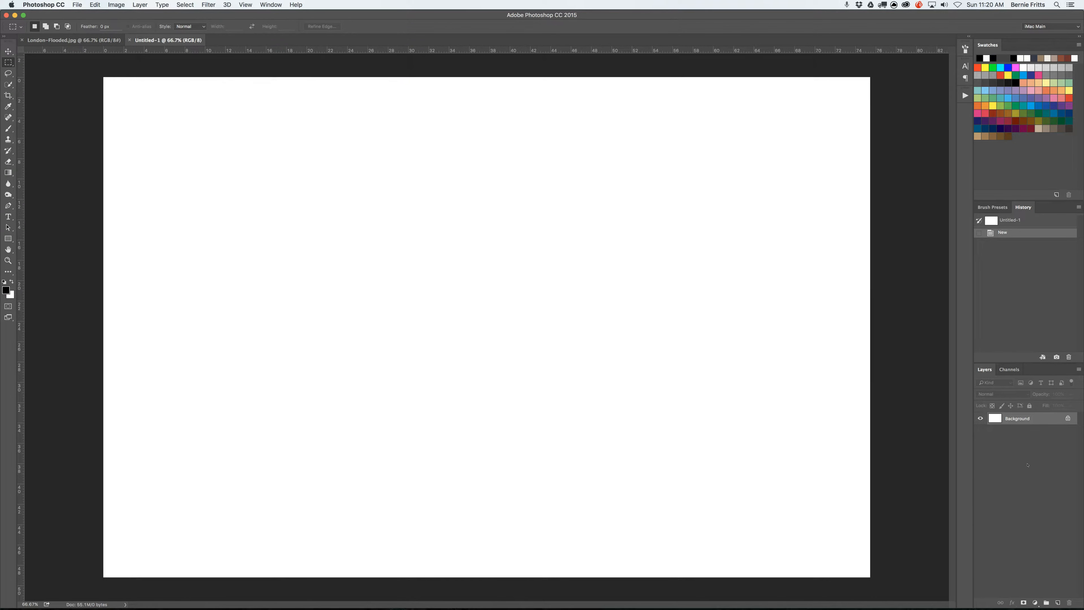
pyautogui.click(1058, 603)
pyautogui.moveTo(1054, 431); pyautogui.dragTo(1071, 602)
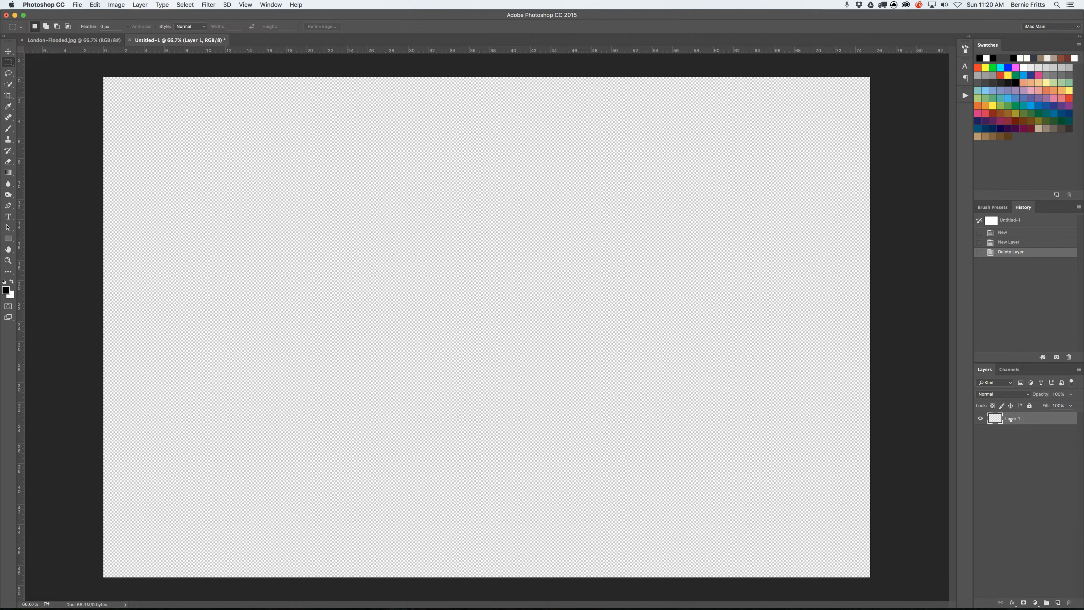
# Rename the empty layer as Underwater Color
pyautogui.write('Oc')
pyautogui.write('derwater Color')
pyautogui.press('Return')
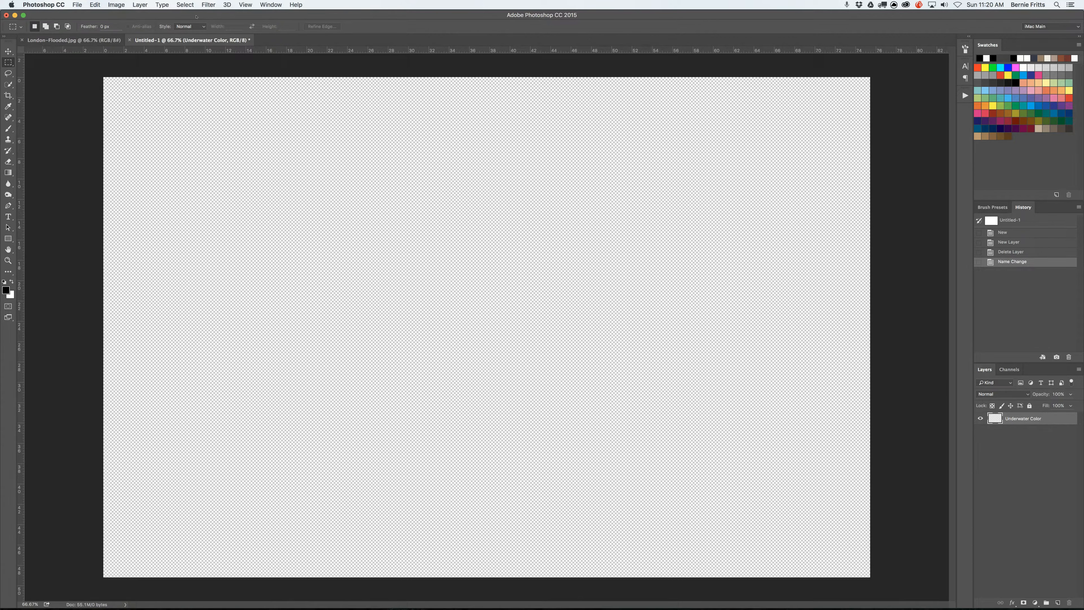
# Start a custom gradient for the Gradient tool from the Foreground to Background preset and set its starting color stop to dark blue
pyautogui.click(8, 172)
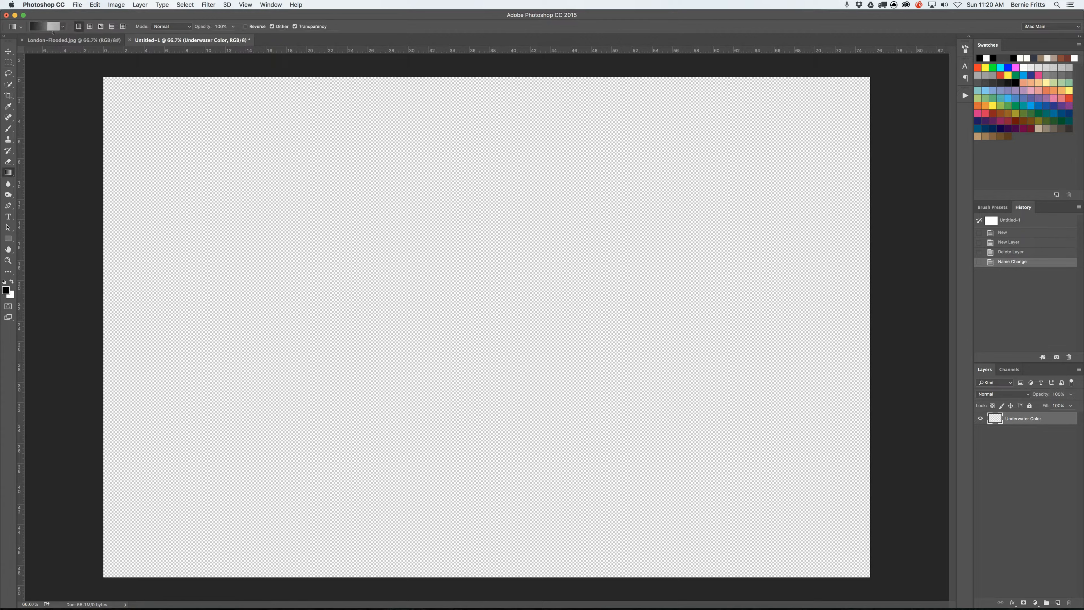
pyautogui.click(51, 29)
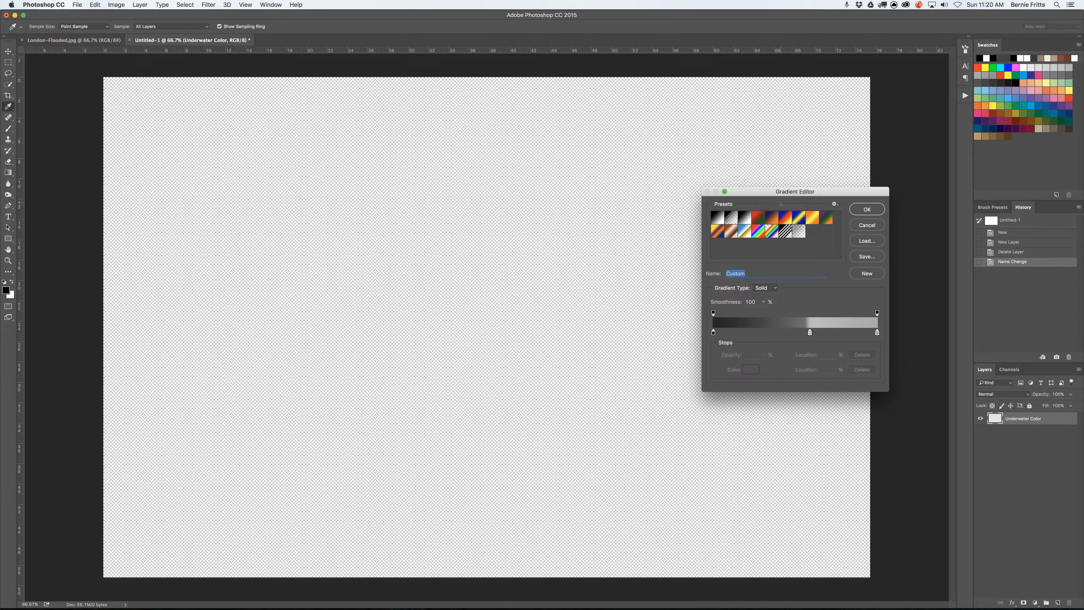
pyautogui.click(720, 218)
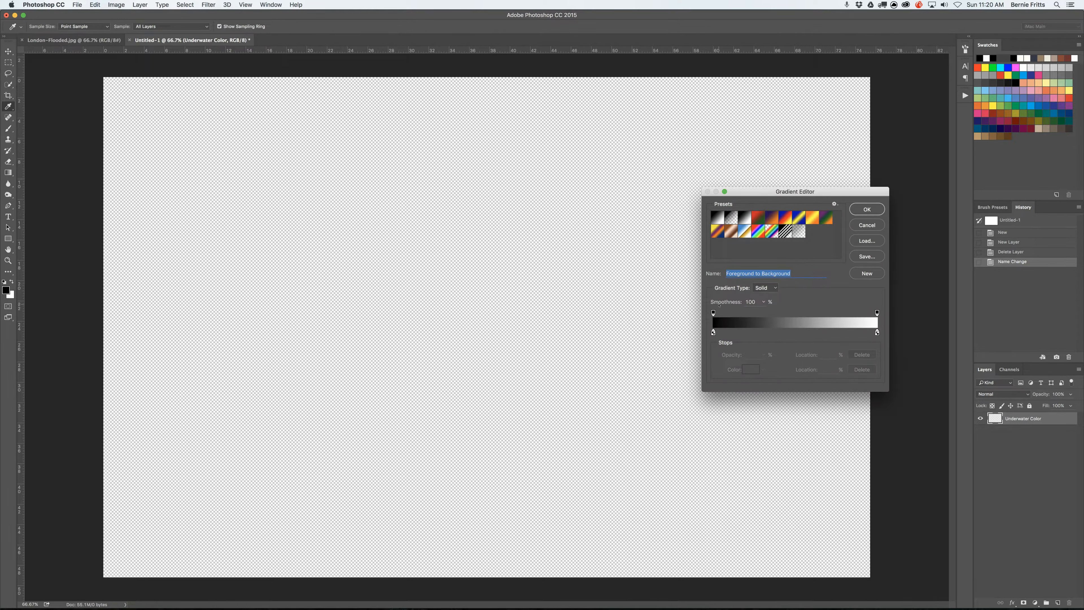
pyautogui.doubleClick(713, 332)
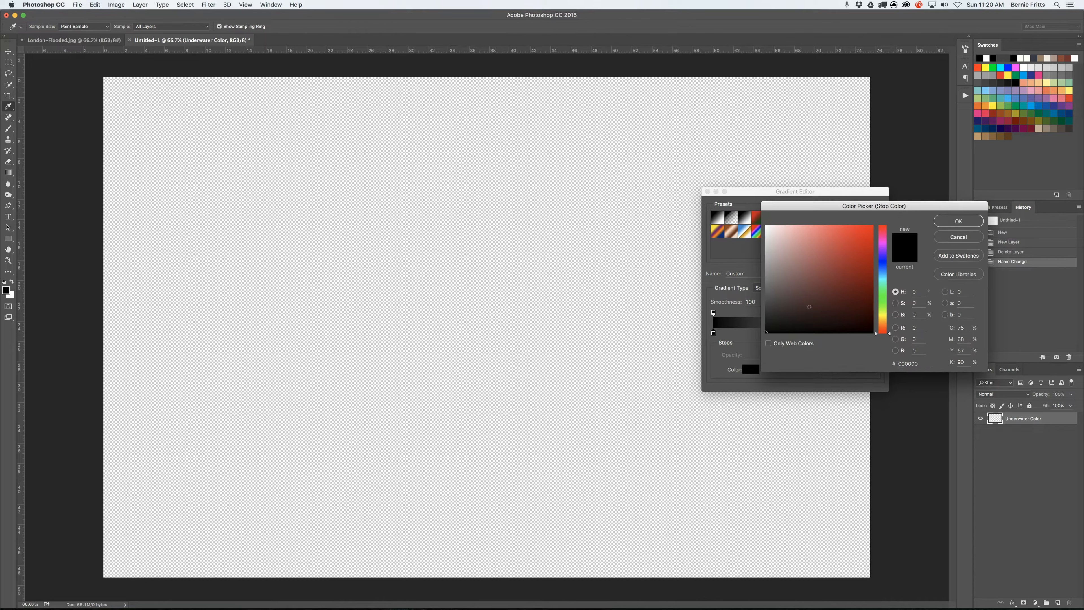
pyautogui.click(883, 264)
pyautogui.click(874, 287)
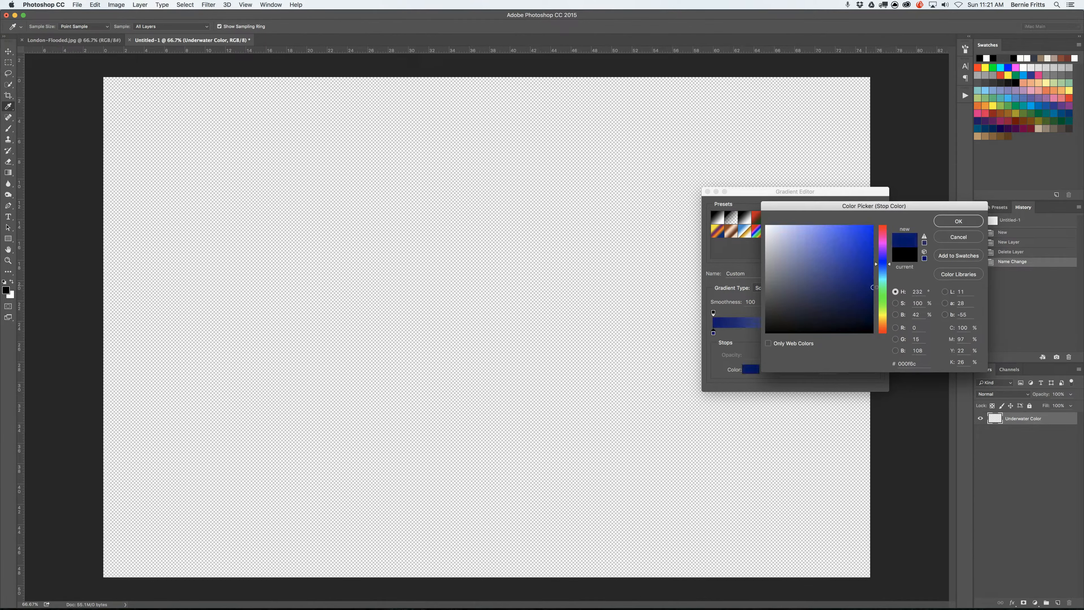
pyautogui.moveTo(875, 274); pyautogui.dragTo(879, 271)
pyautogui.click(954, 225)
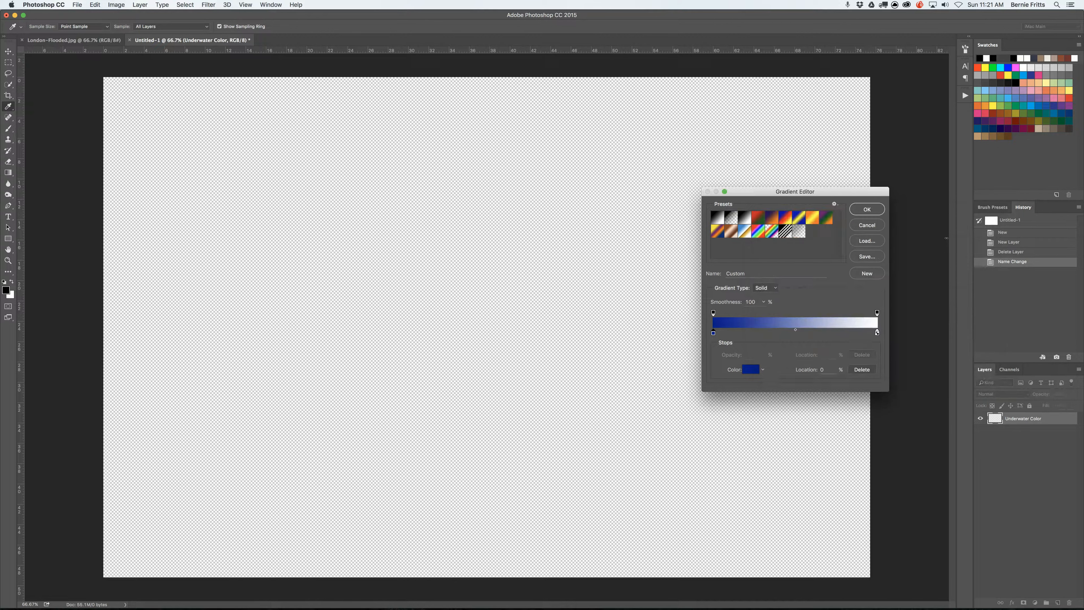
# Set the gradient's end stop to bright blue and fill the layer with it from the canvas bottom up to about mid-height
pyautogui.doubleClick(877, 333)
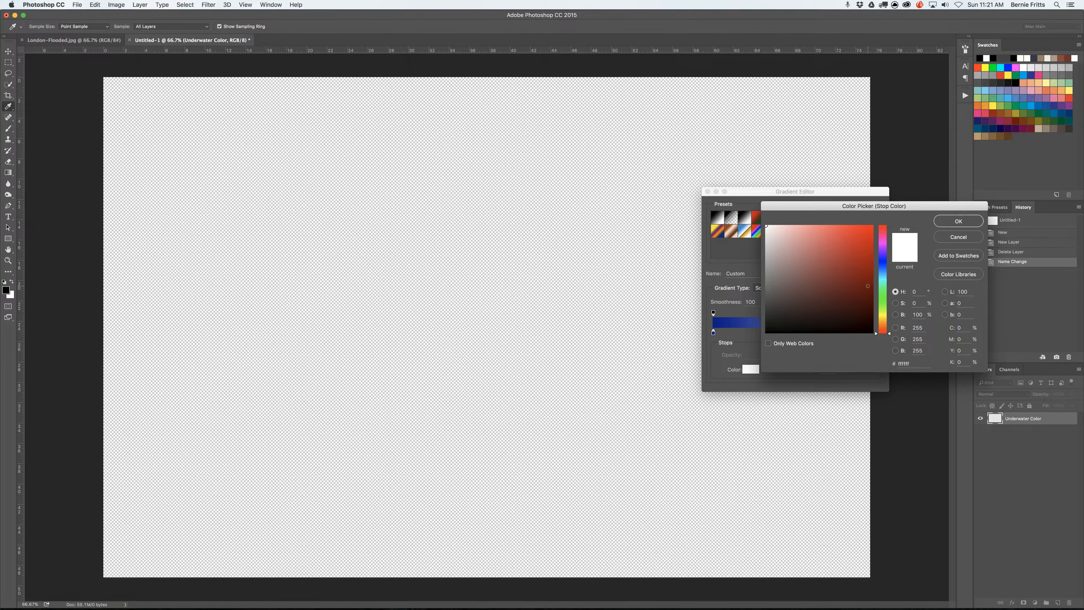
pyautogui.click(883, 260)
pyautogui.moveTo(867, 257); pyautogui.dragTo(906, 233)
pyautogui.click(959, 221)
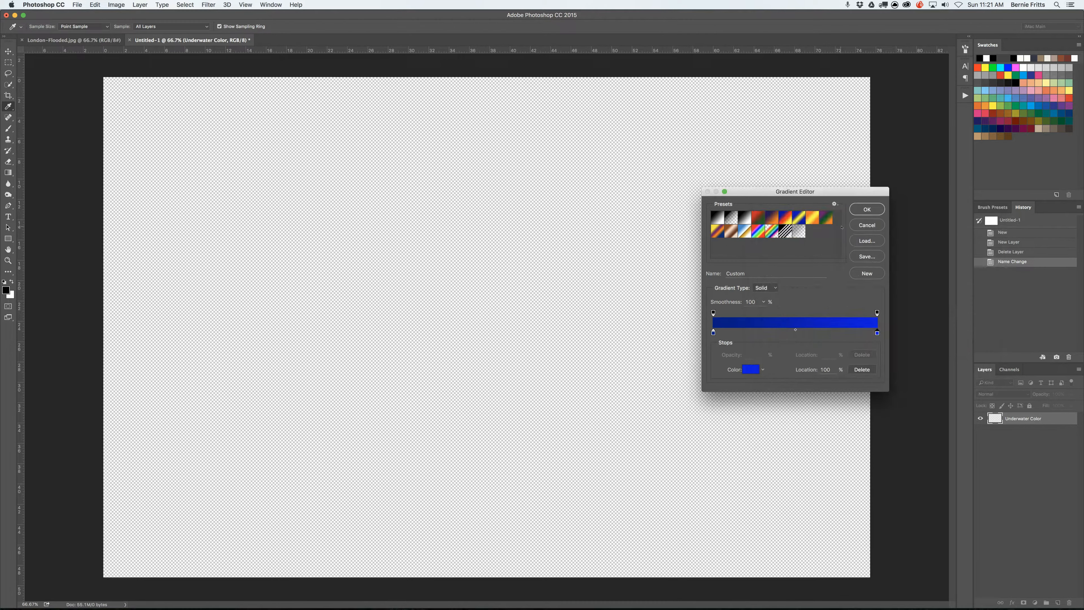
pyautogui.click(867, 209)
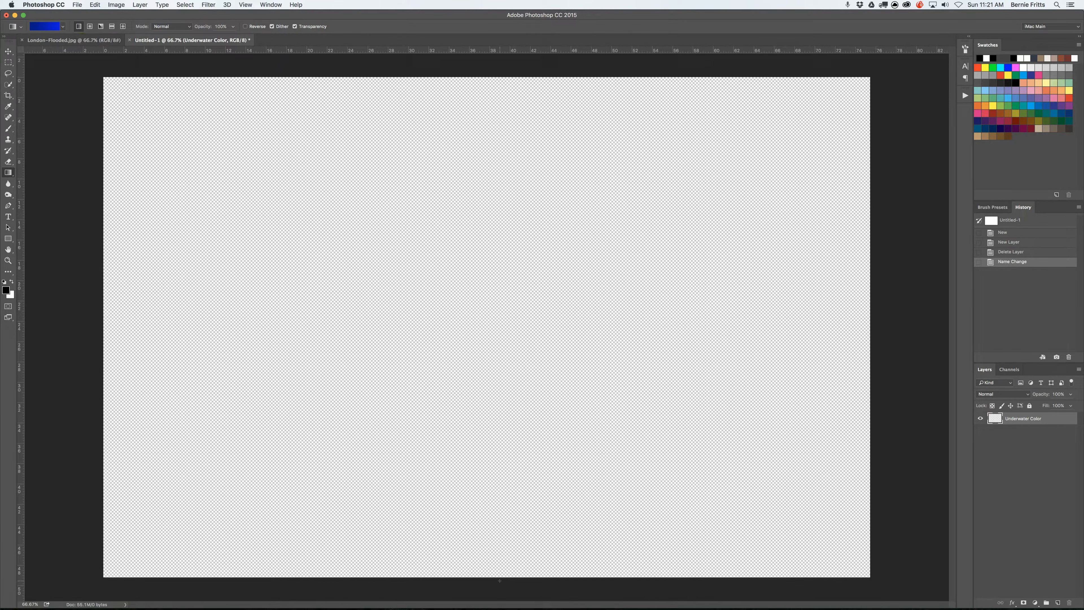
pyautogui.moveTo(504, 578); pyautogui.dragTo(540, 295)
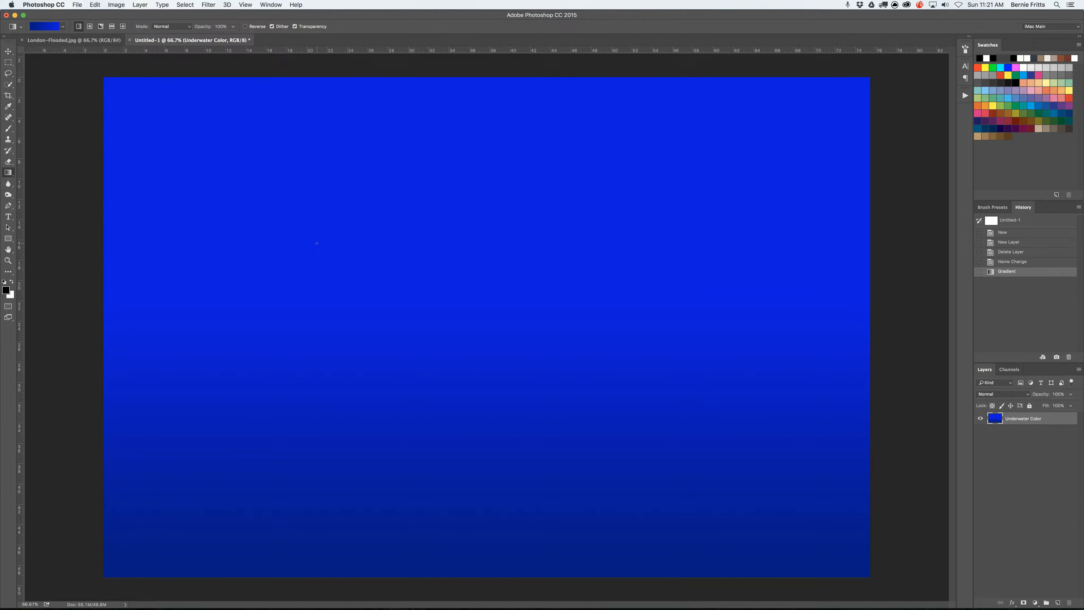
# Place Sky.png as an embedded object and scale it to about 418% so it spans the canvas width above the horizon
pyautogui.click(77, 4)
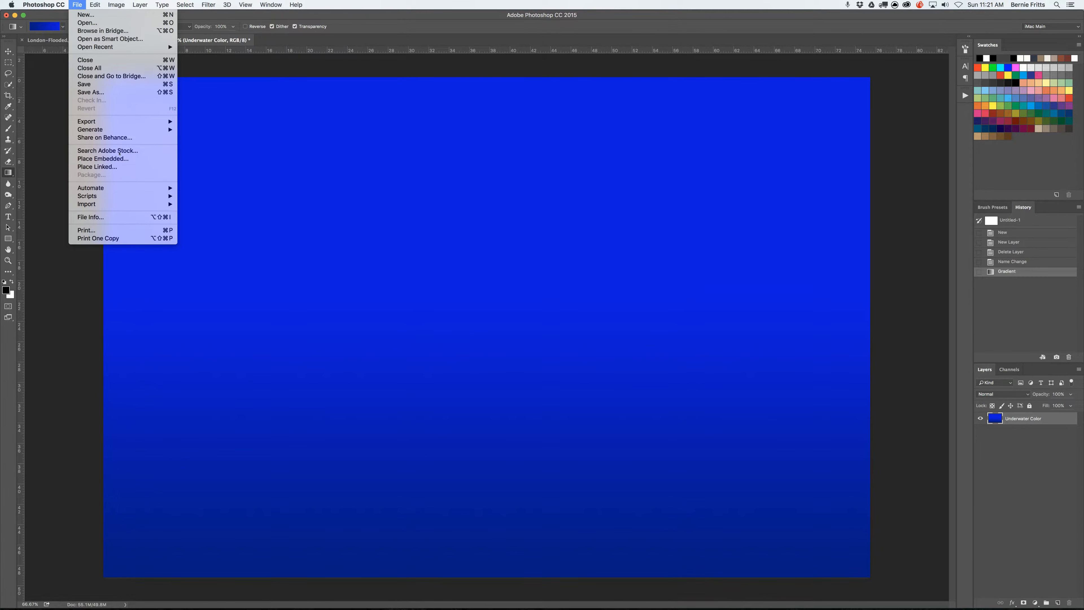
pyautogui.click(104, 159)
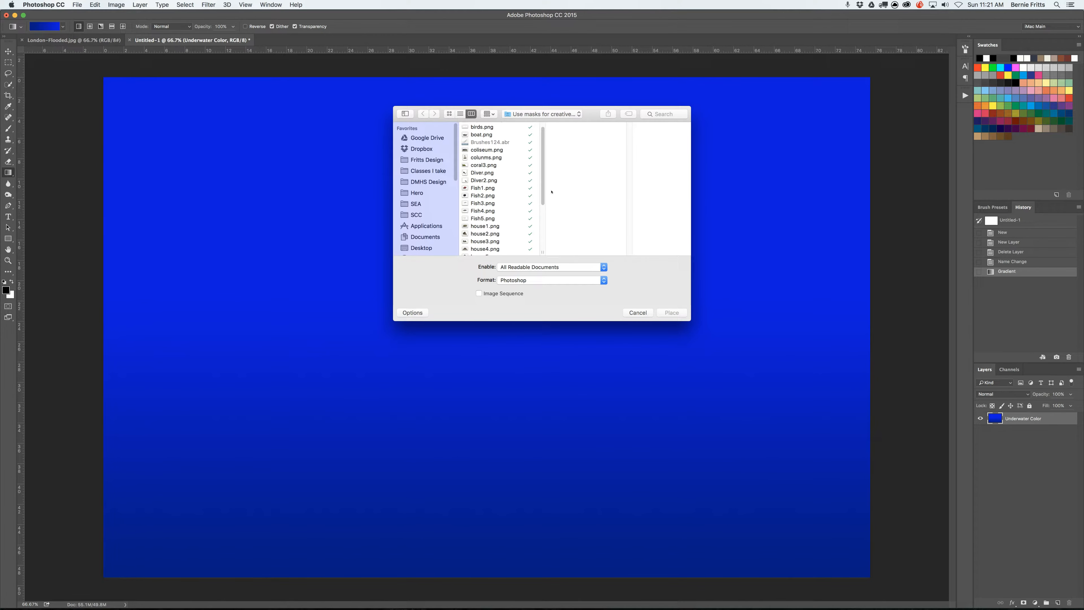
pyautogui.scroll(-5, 487, 213)
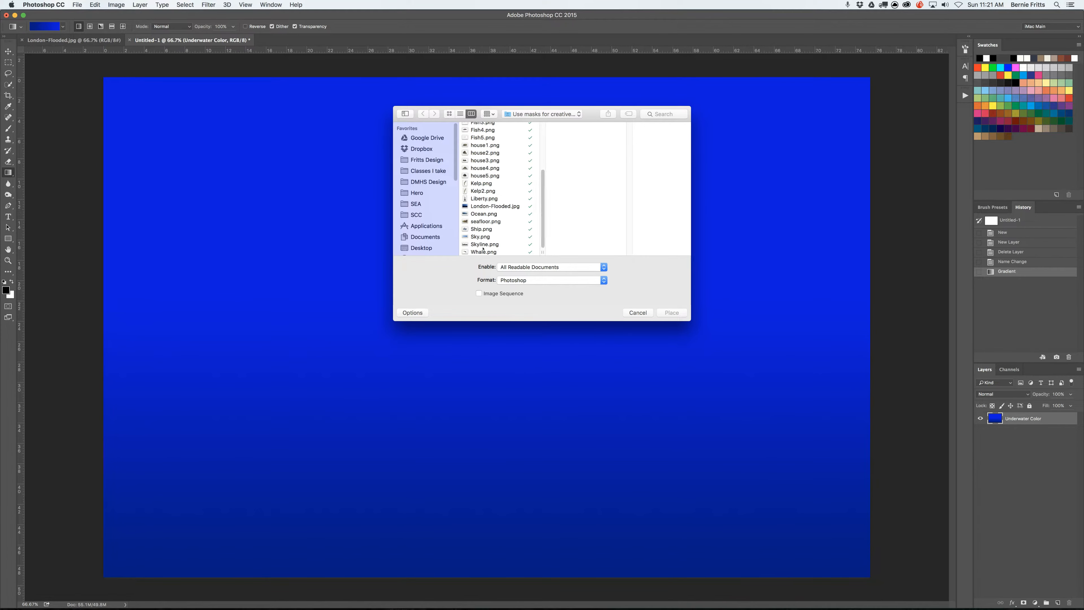
pyautogui.click(479, 237)
pyautogui.click(676, 313)
pyautogui.moveTo(428, 275); pyautogui.dragTo(225, 104)
pyautogui.moveTo(291, 138); pyautogui.dragTo(861, 324)
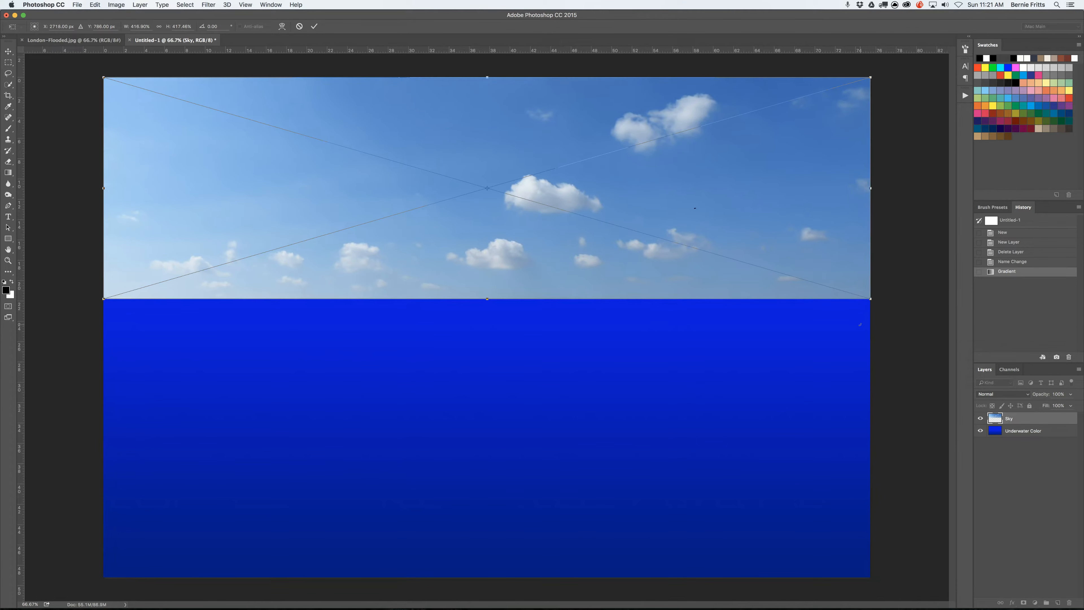
pyautogui.press('Return')
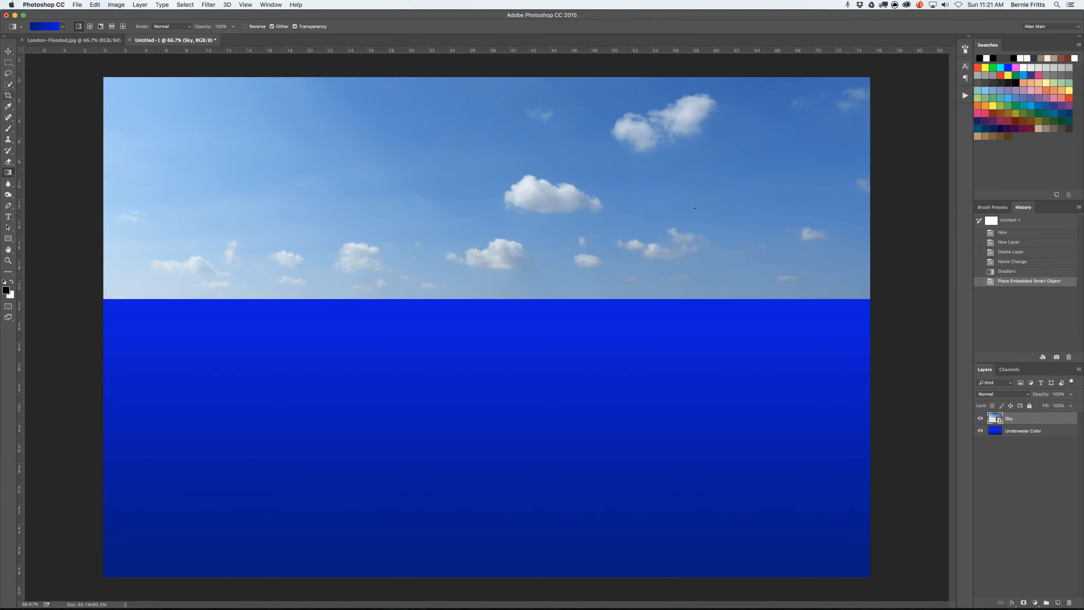
# Rasterize the Sky layer and remove the small dark speck in the sky with a larger Healing Brush
pyautogui.click(8, 118)
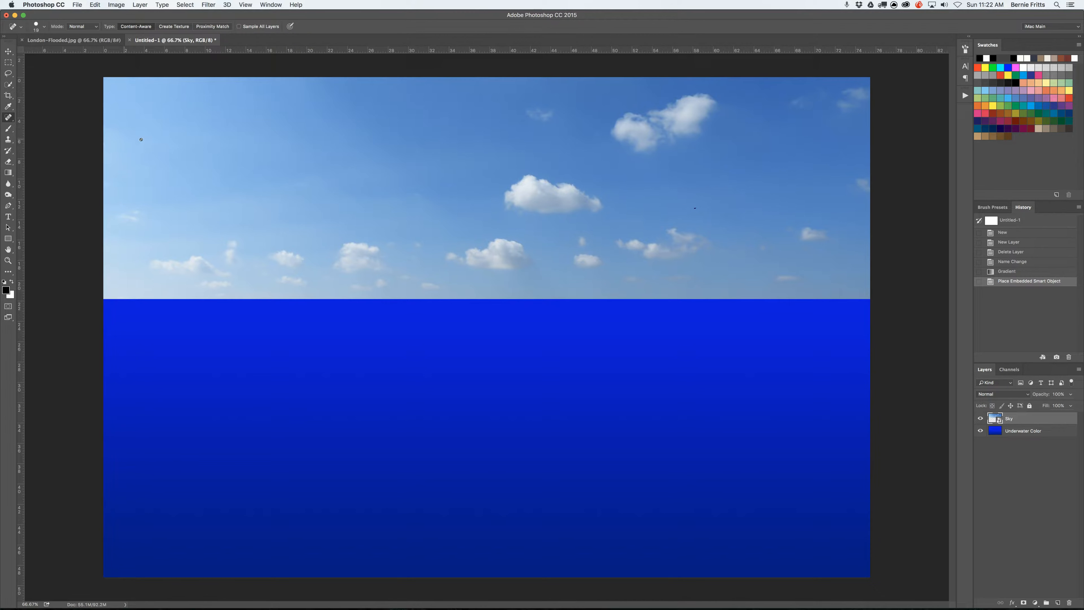
pyautogui.click(4, 117)
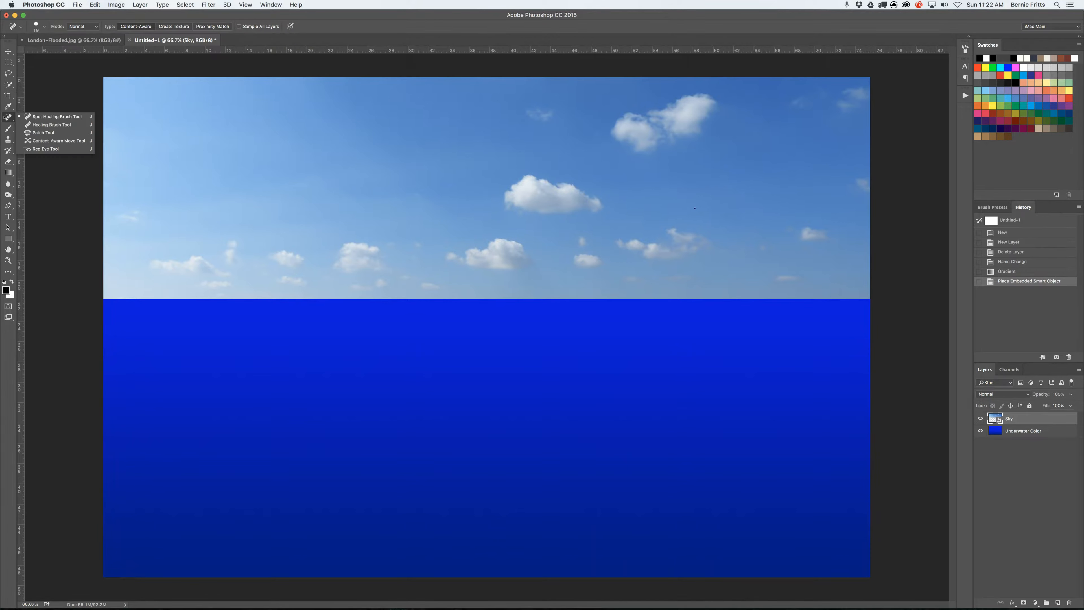
pyautogui.click(37, 125)
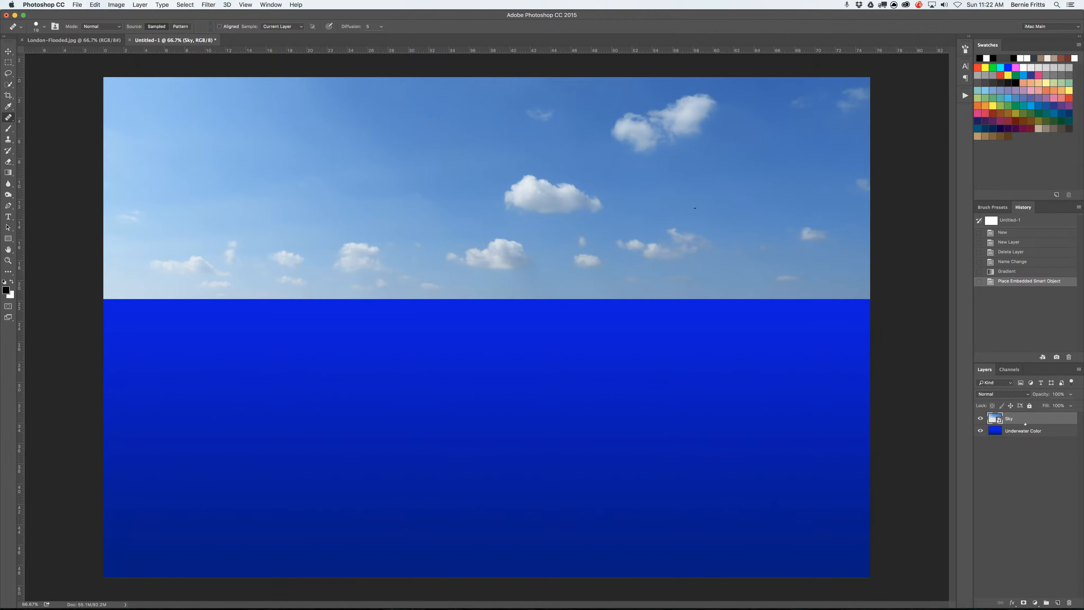
pyautogui.rightClick(1009, 418)
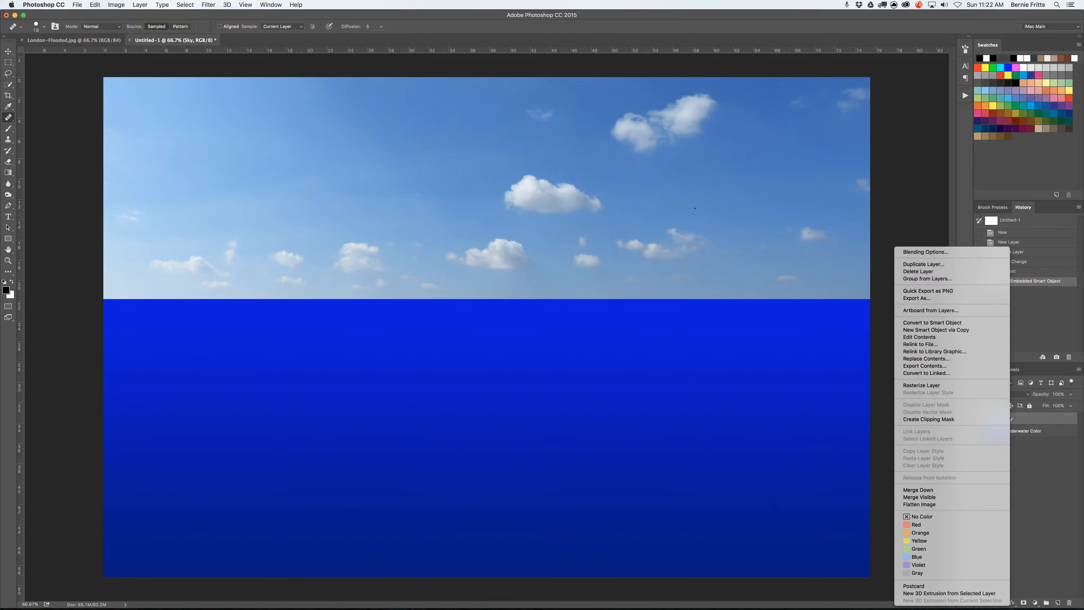
pyautogui.click(927, 386)
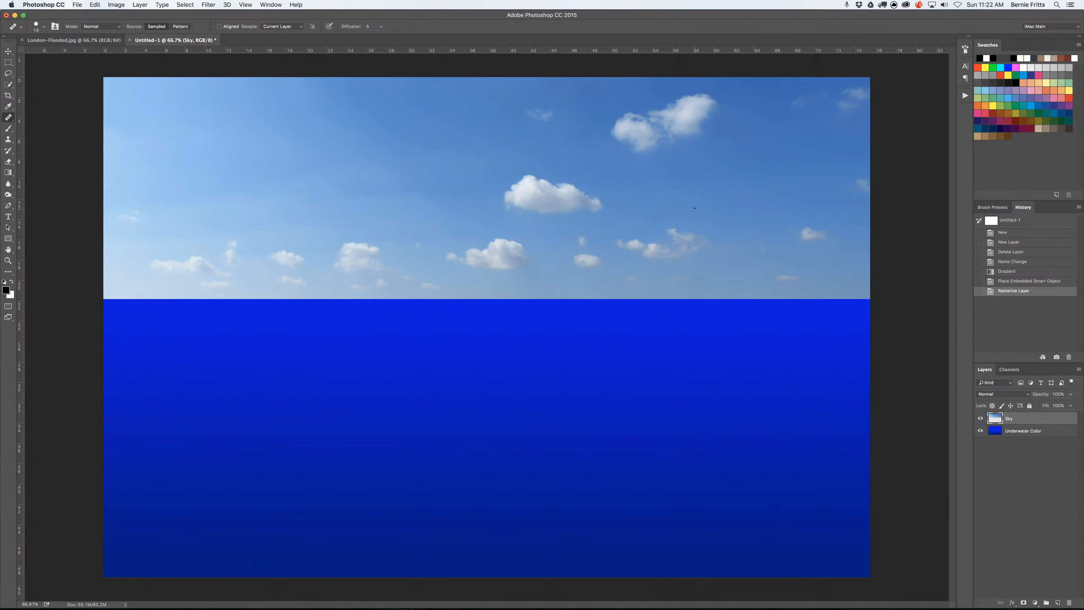
pyautogui.press(']')
pyautogui.click(733, 248)
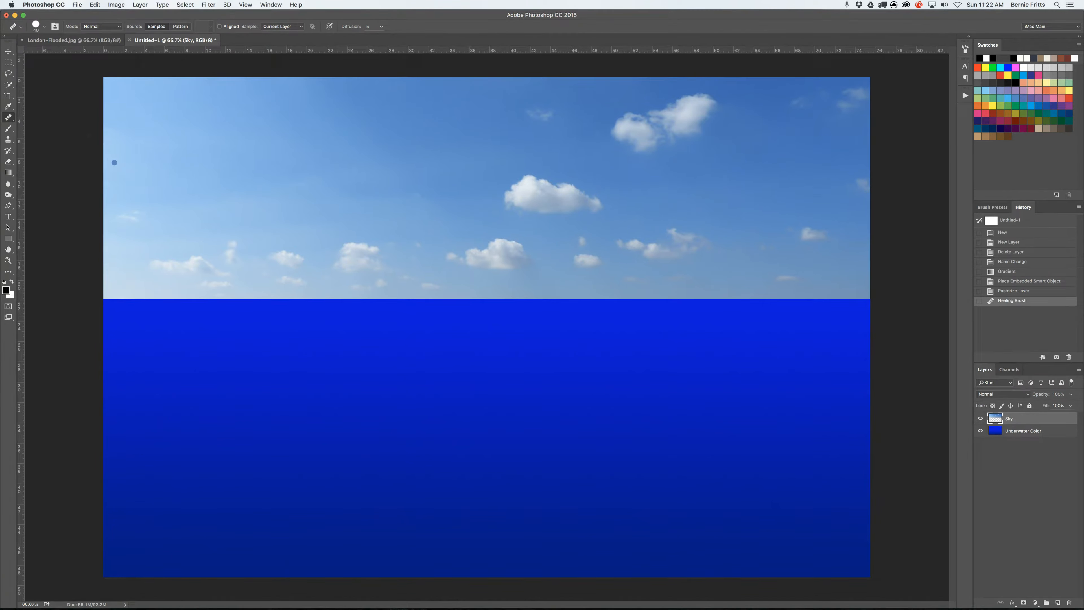
# Darken the Underwater Color layer with Levels by raising the shadow input to 77
pyautogui.click(8, 51)
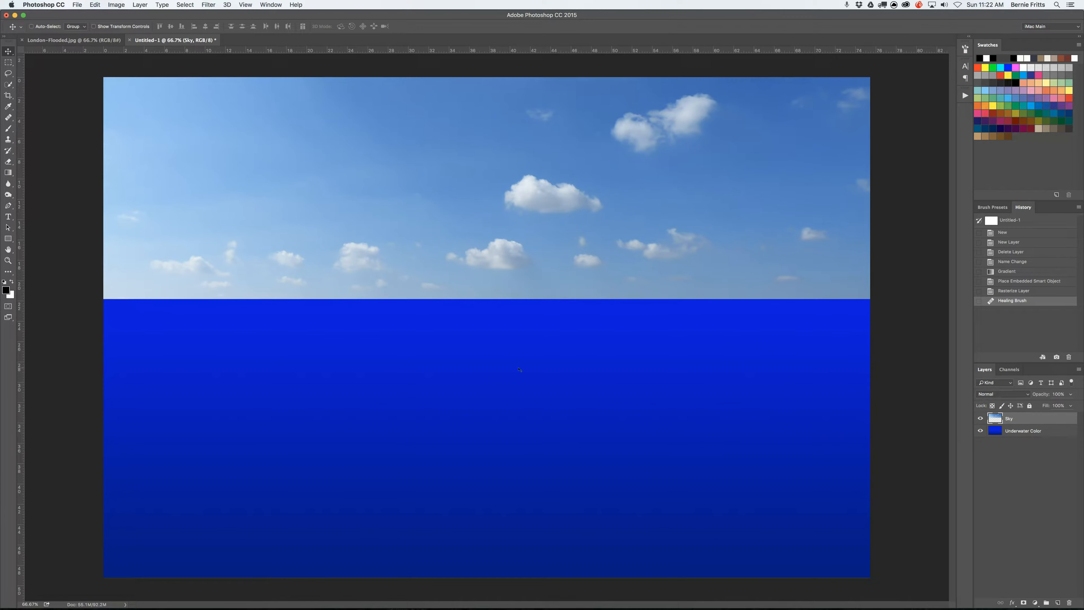
pyautogui.rightClick(435, 348)
pyautogui.click(435, 349)
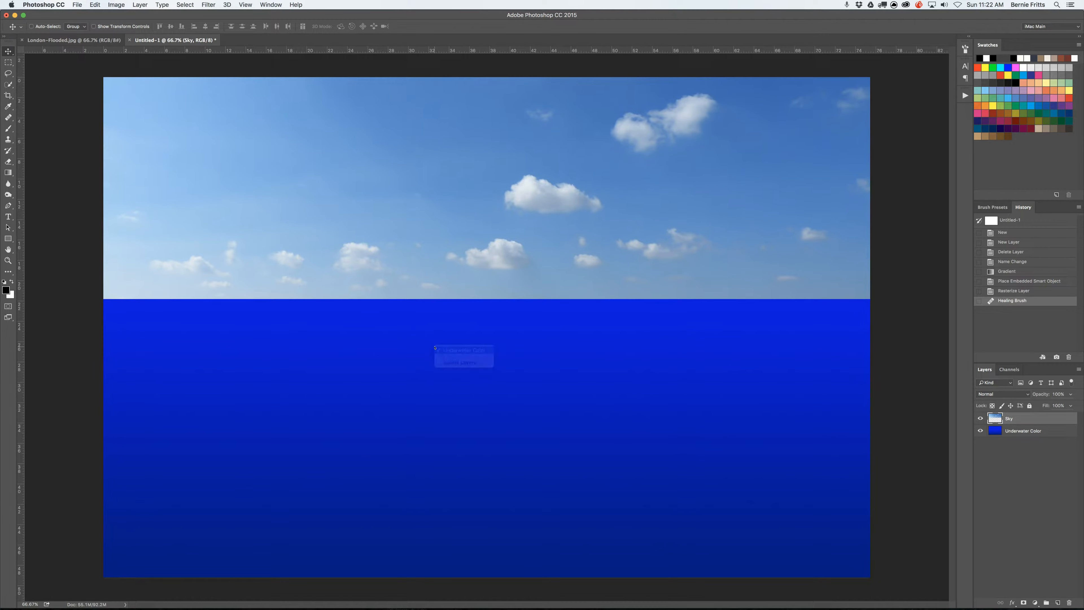
pyautogui.press('super+l')
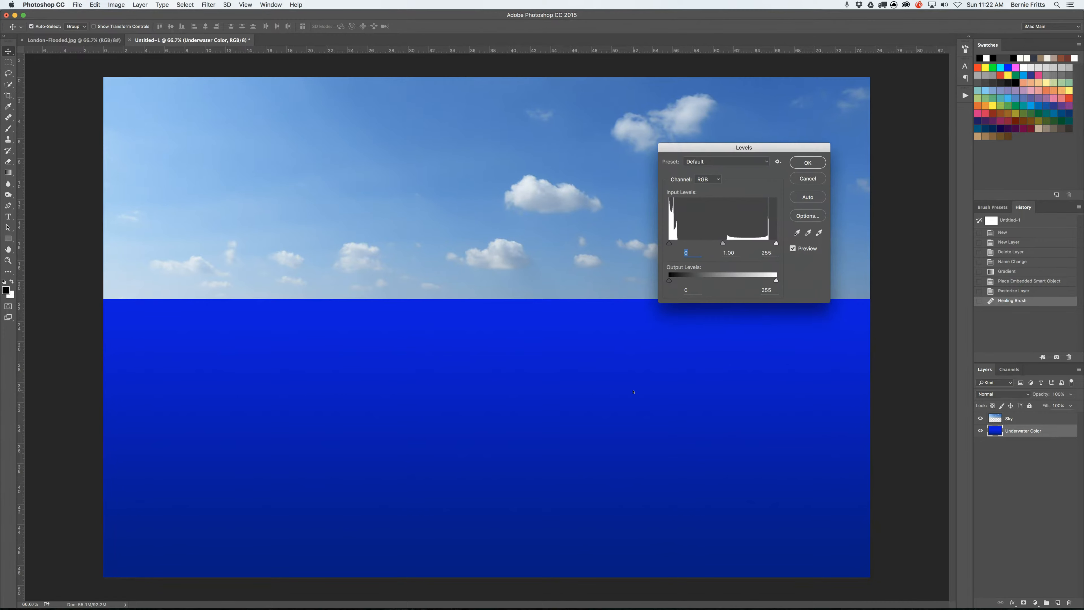
pyautogui.moveTo(671, 243); pyautogui.dragTo(689, 244)
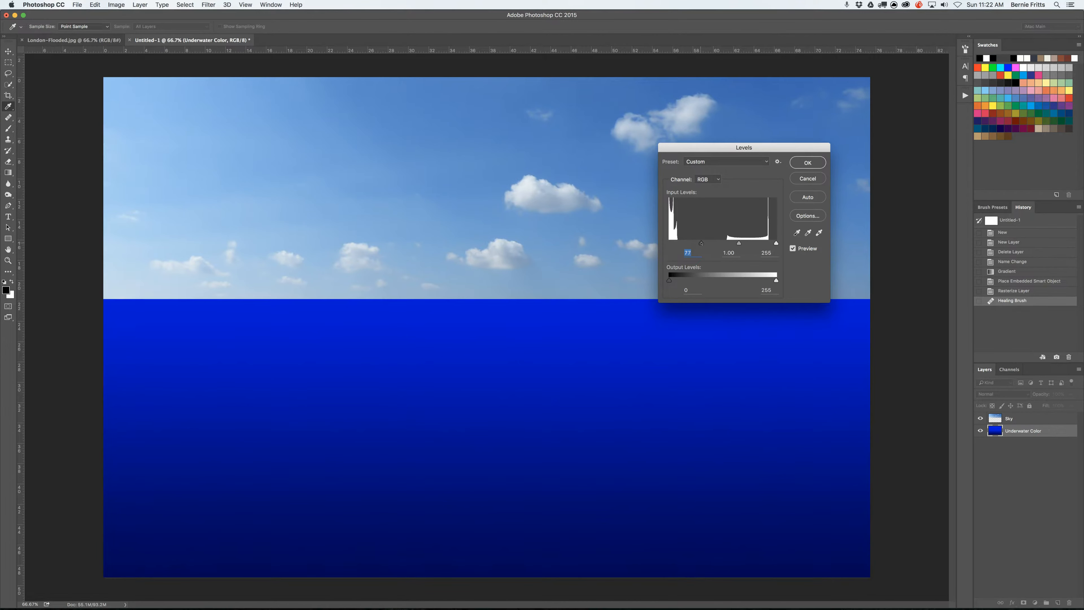
pyautogui.click(815, 167)
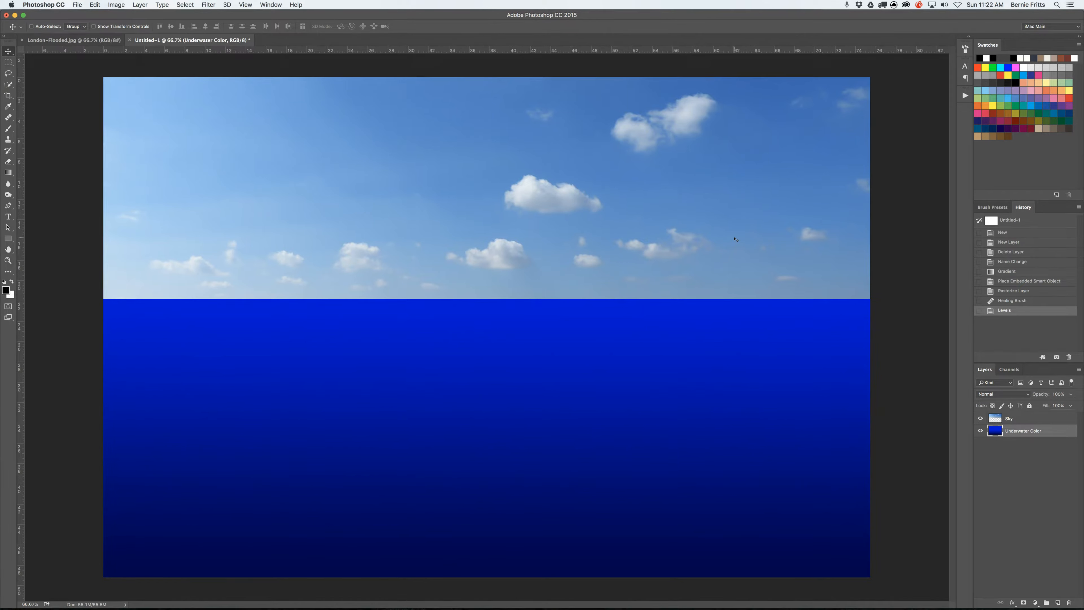
# Place seafloor.png as an embedded object directly above the Underwater Color layer
pyautogui.click(78, 5)
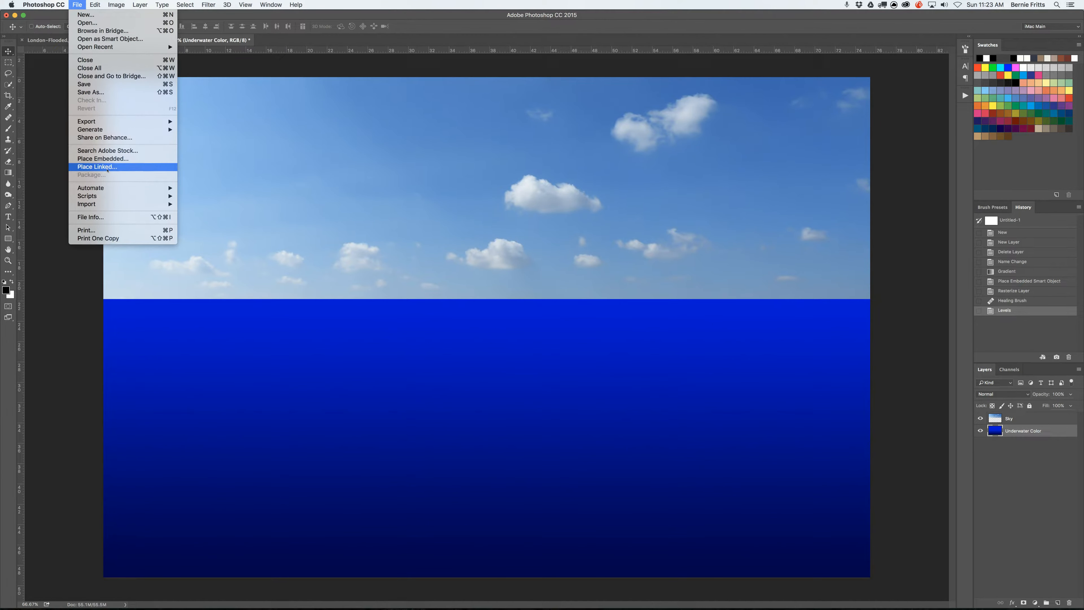
pyautogui.click(103, 159)
pyautogui.scroll(-5, 506, 222)
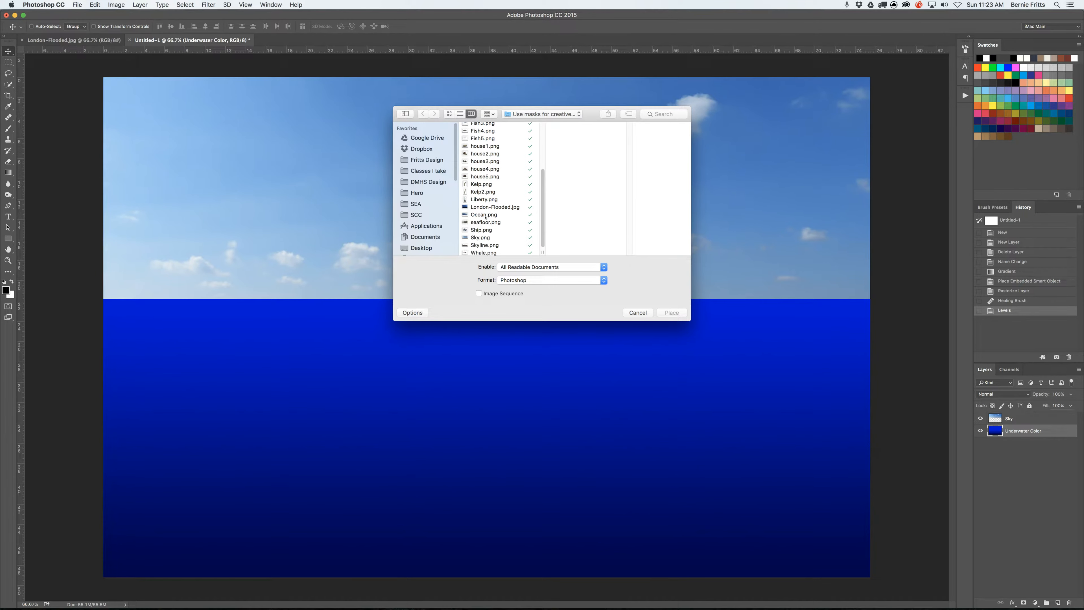
pyautogui.doubleClick(481, 223)
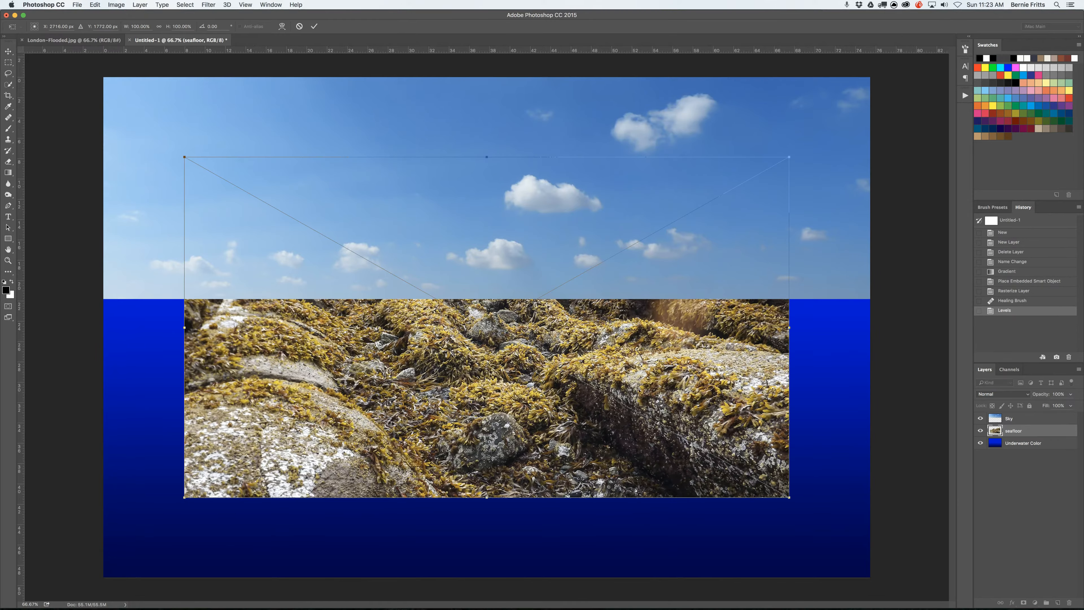
# Scale the seafloor image to about 138% width, squash it vertically, and position it over the lower part of the canvas
pyautogui.moveTo(789, 497); pyautogui.dragTo(925, 573)
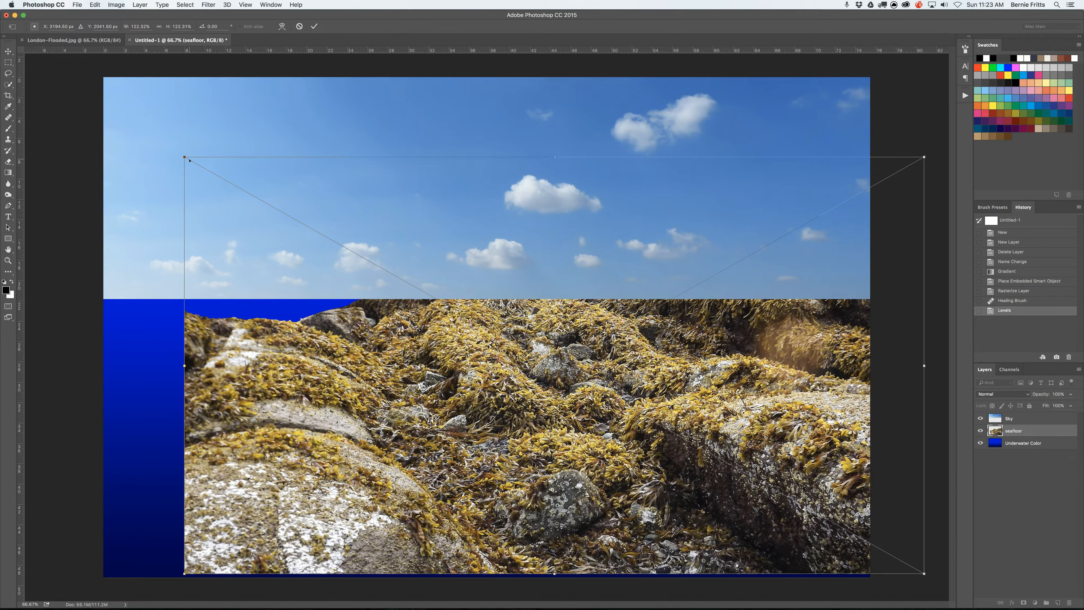
pyautogui.moveTo(184, 156); pyautogui.dragTo(90, 104)
pyautogui.moveTo(477, 351); pyautogui.dragTo(480, 518)
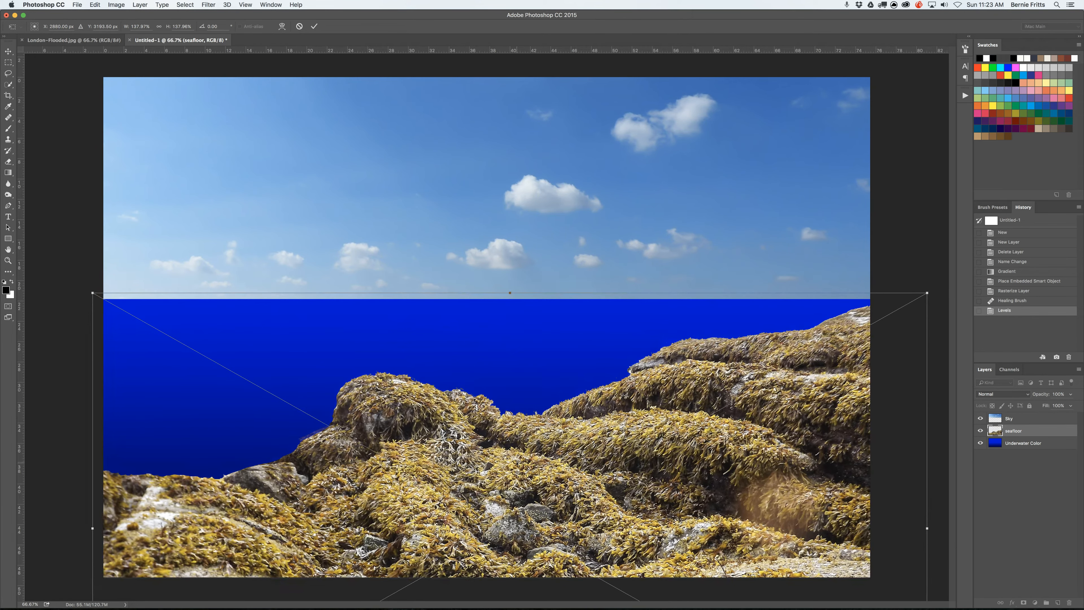
pyautogui.moveTo(510, 292); pyautogui.dragTo(511, 456)
pyautogui.moveTo(647, 542); pyautogui.dragTo(647, 402)
pyautogui.press('Return')
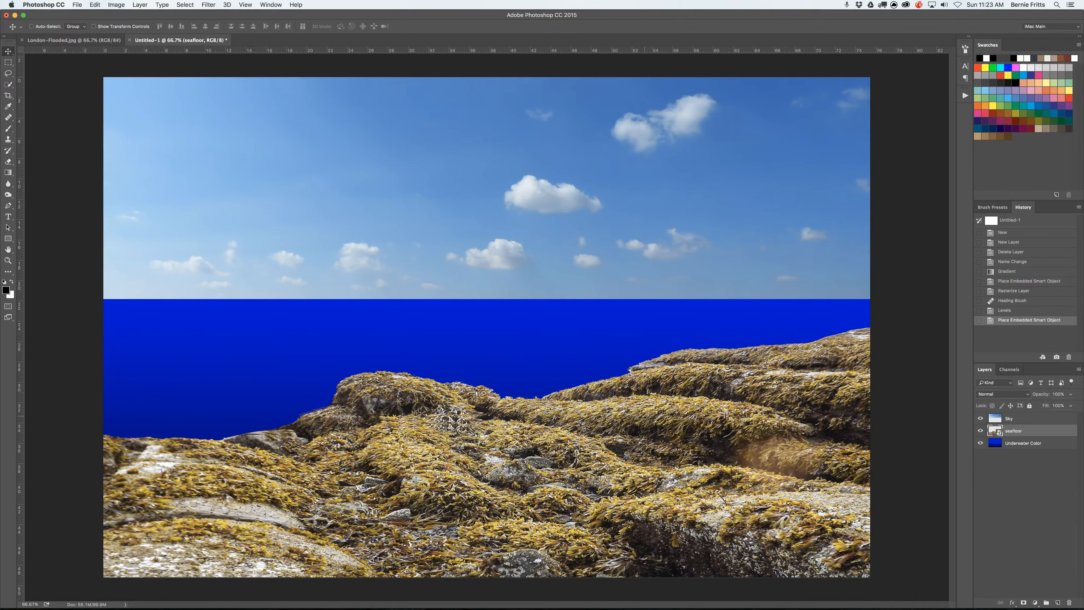
# Set the seafloor layer's blend mode to Color Dodge and add a layer mask to it
pyautogui.click(994, 394)
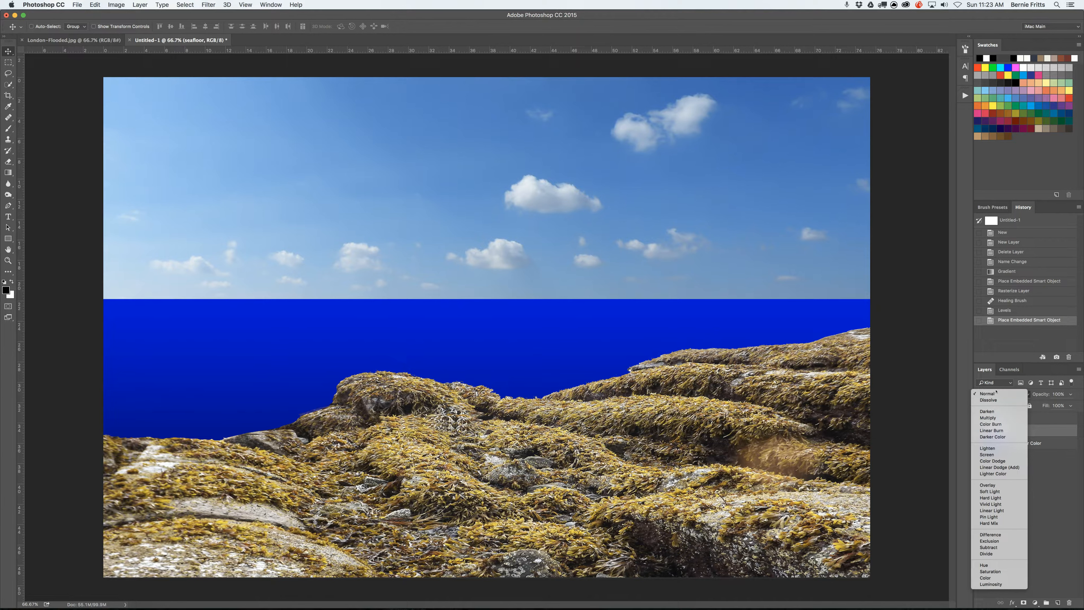
pyautogui.click(994, 461)
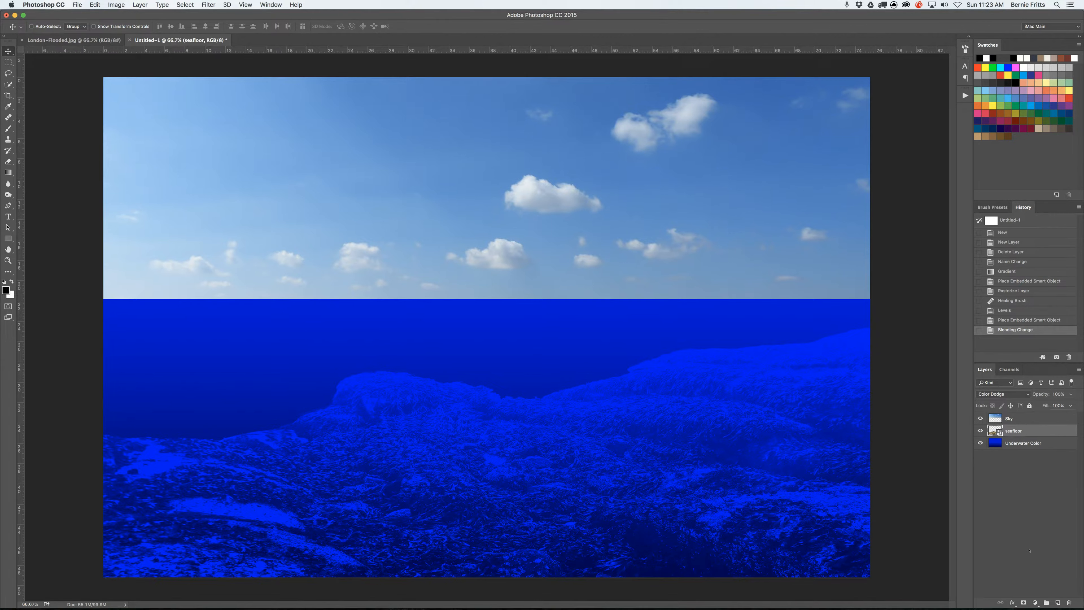
pyautogui.click(1024, 603)
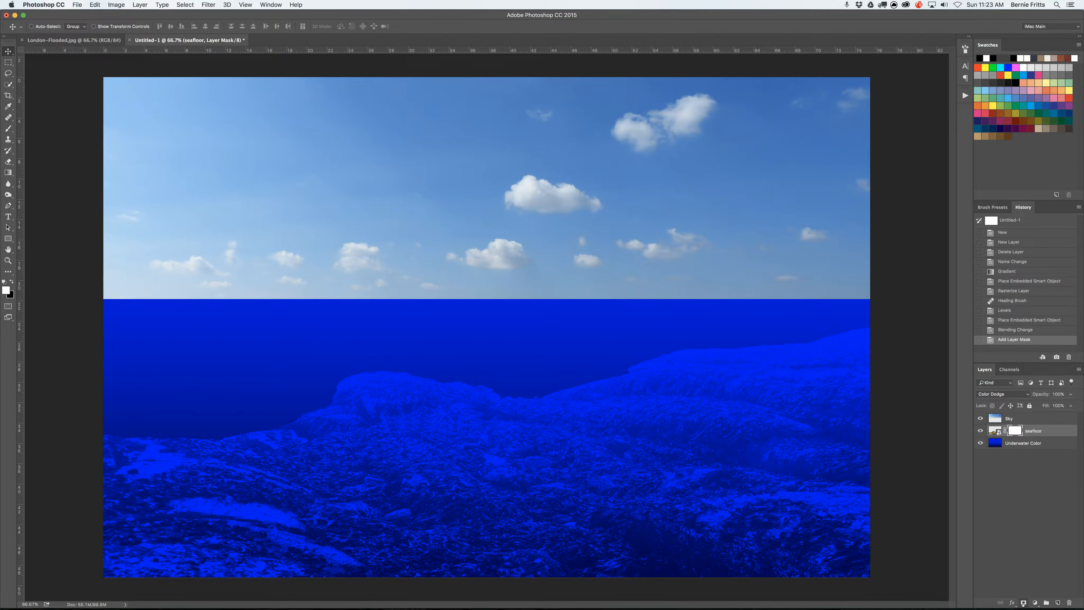
# Paint black on the seafloor mask with a greatly enlarged soft brush to fade the upper rocks into the water
pyautogui.click(9, 128)
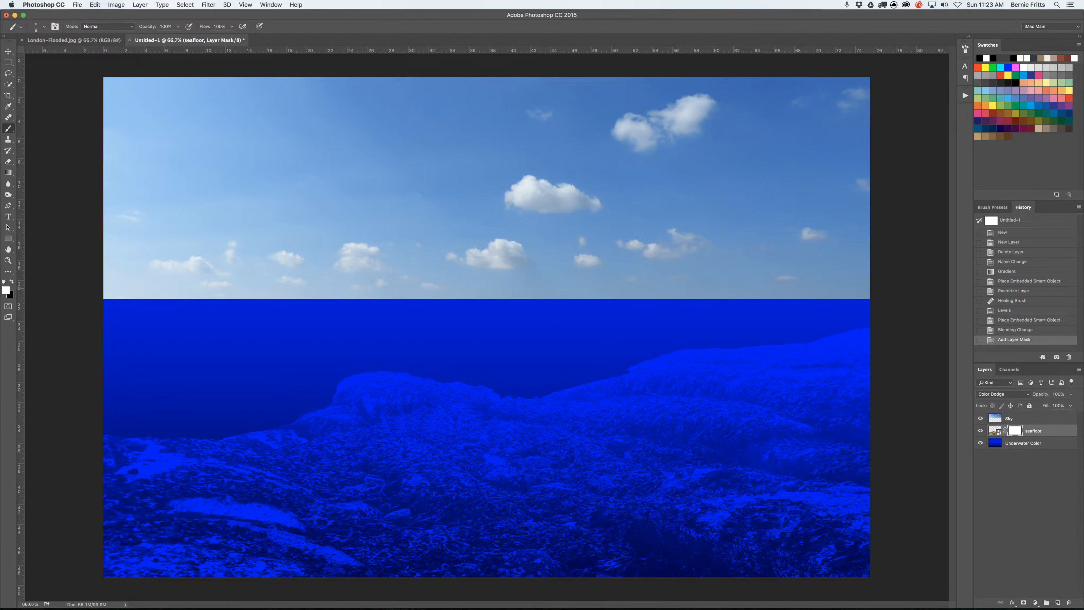
pyautogui.press(']')
pyautogui.press(']')
pyautogui.press(']')
pyautogui.press(']')
pyautogui.press(']')
pyautogui.press(']')
pyautogui.press(']')
pyautogui.press(']')
pyautogui.press(']')
pyautogui.press(']')
pyautogui.press(']')
pyautogui.press(']')
pyautogui.press(']')
pyautogui.press(']')
pyautogui.click(4, 281)
pyautogui.press(']')
pyautogui.press(']')
pyautogui.moveTo(126, 405)
pyautogui.mouseDown()
pyautogui.moveTo(774, 385)
pyautogui.moveTo(608, 400)
pyautogui.moveTo(621, 359)
pyautogui.moveTo(479, 395)
pyautogui.moveTo(277, 370)
pyautogui.moveTo(104, 368)
pyautogui.moveTo(68, 265)
pyautogui.mouseUp()
pyautogui.press('v')
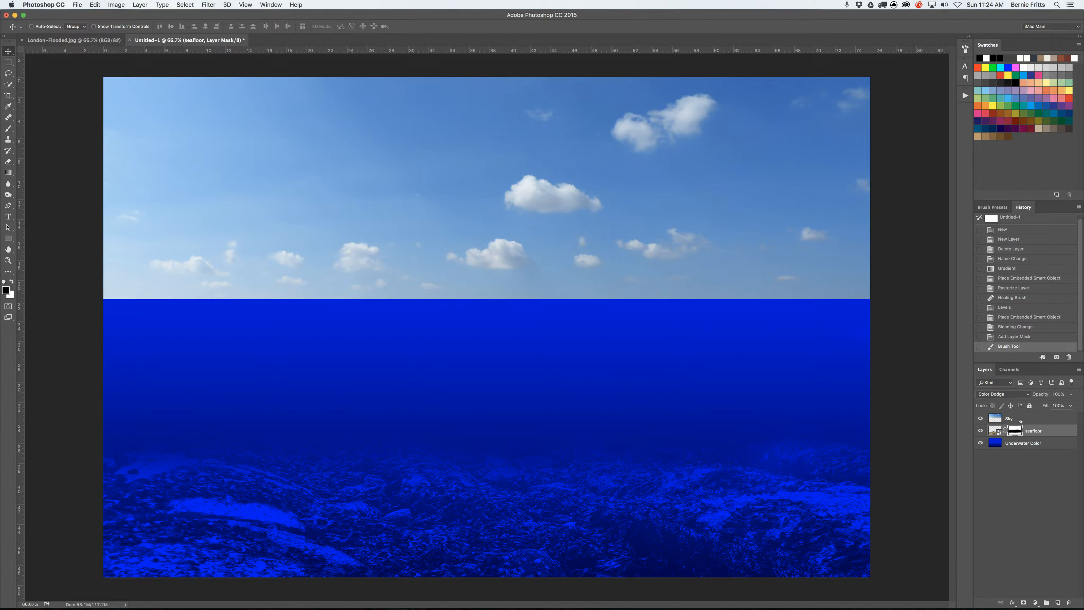
# Darken the seafloor image itself with Levels by raising the shadow input to 68
pyautogui.click(995, 431)
pyautogui.press('super+l')
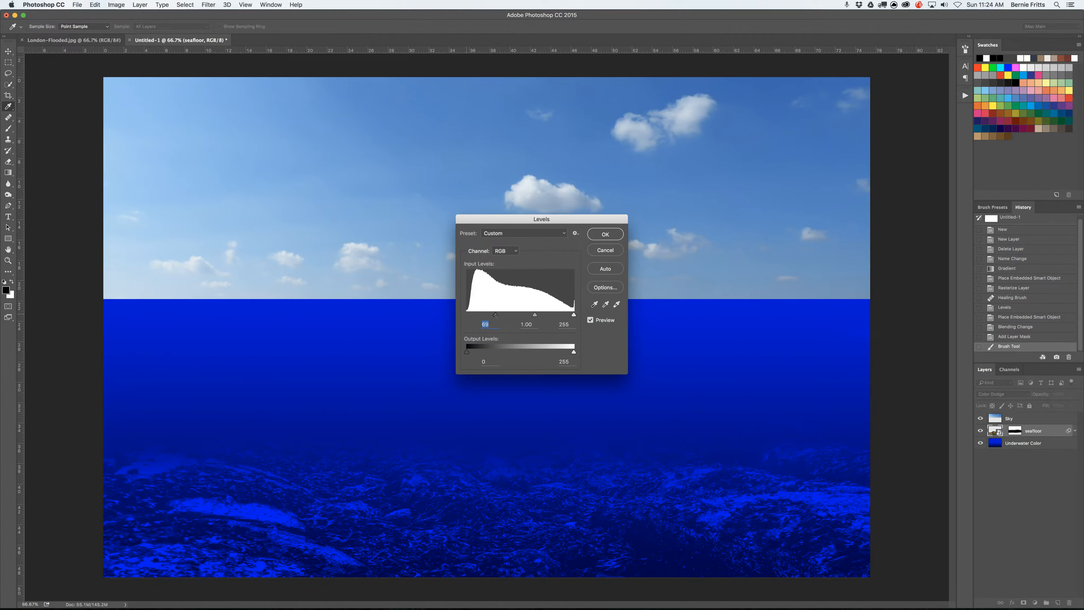
pyautogui.click(606, 234)
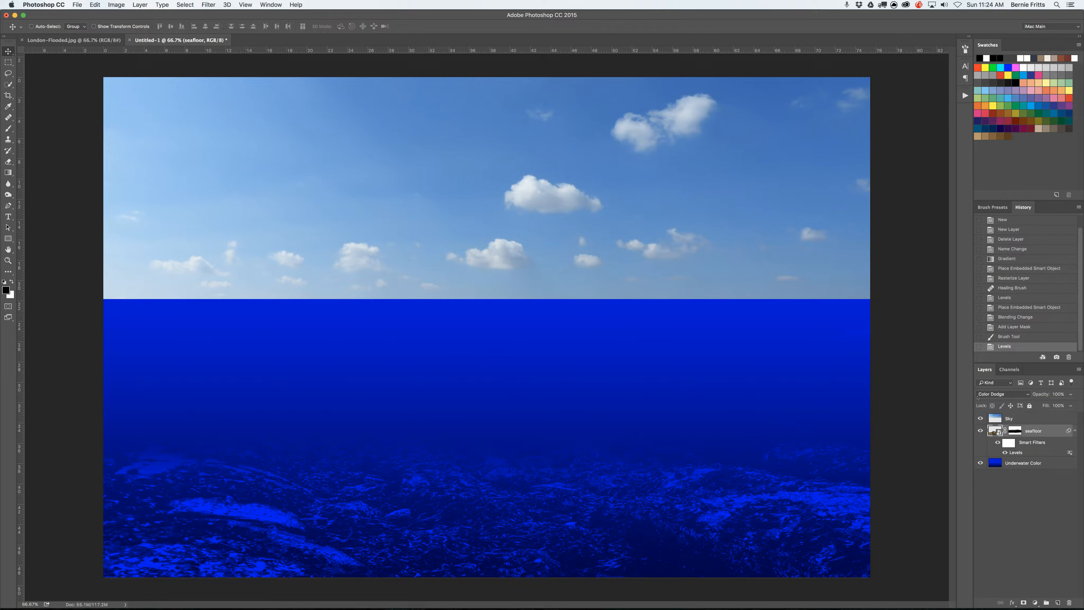
# Cycle through the seafloor layer's blend modes, settle on Lighten, and lower the layer's opacity to 50%
pyautogui.press('Down')
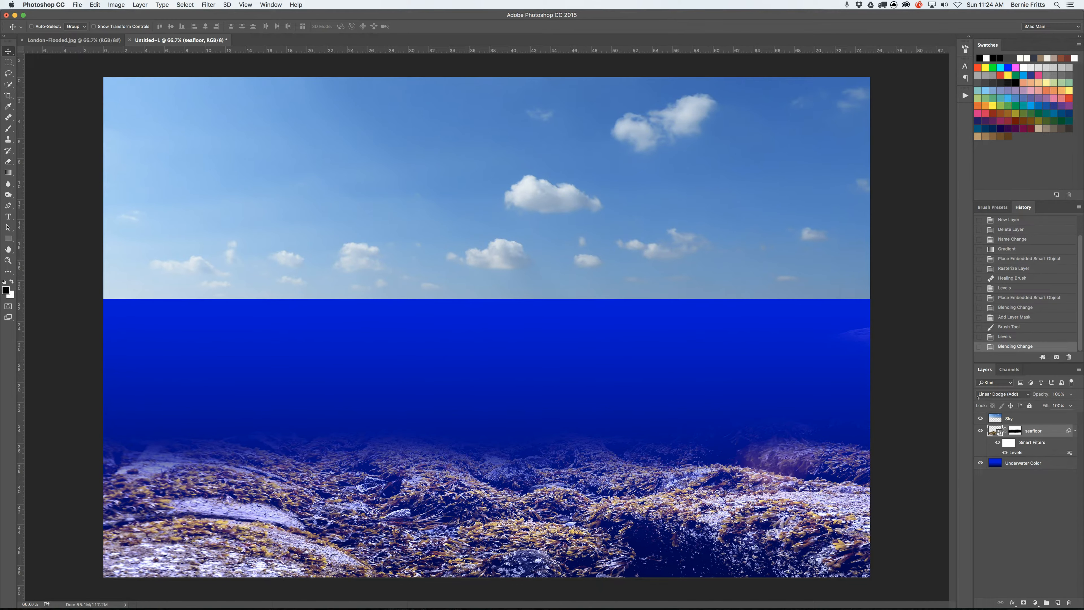
pyautogui.press('Down')
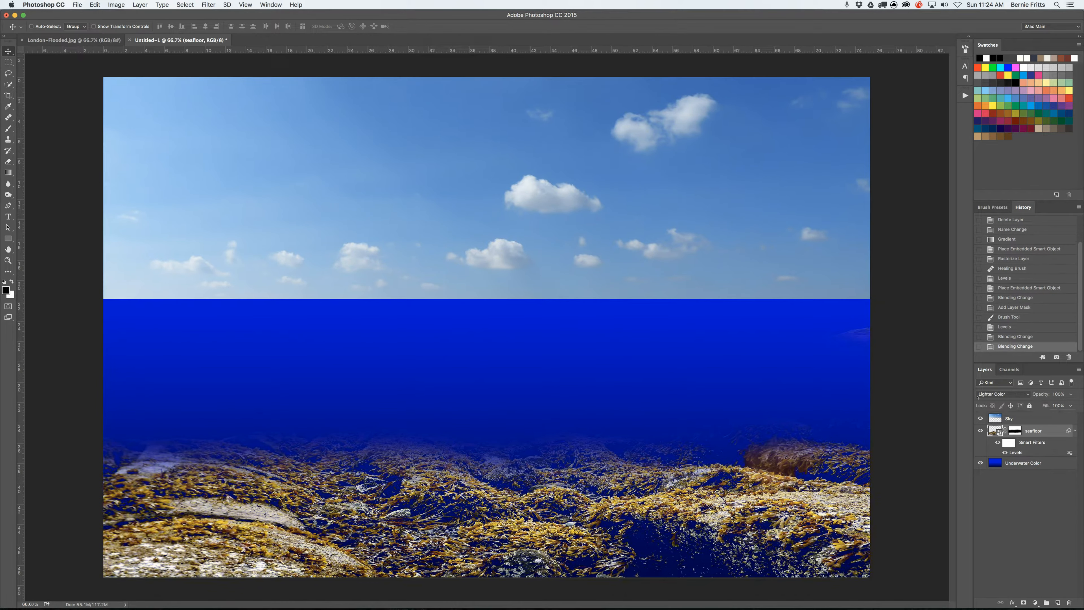
pyautogui.press('Down')
pyautogui.press('Down')
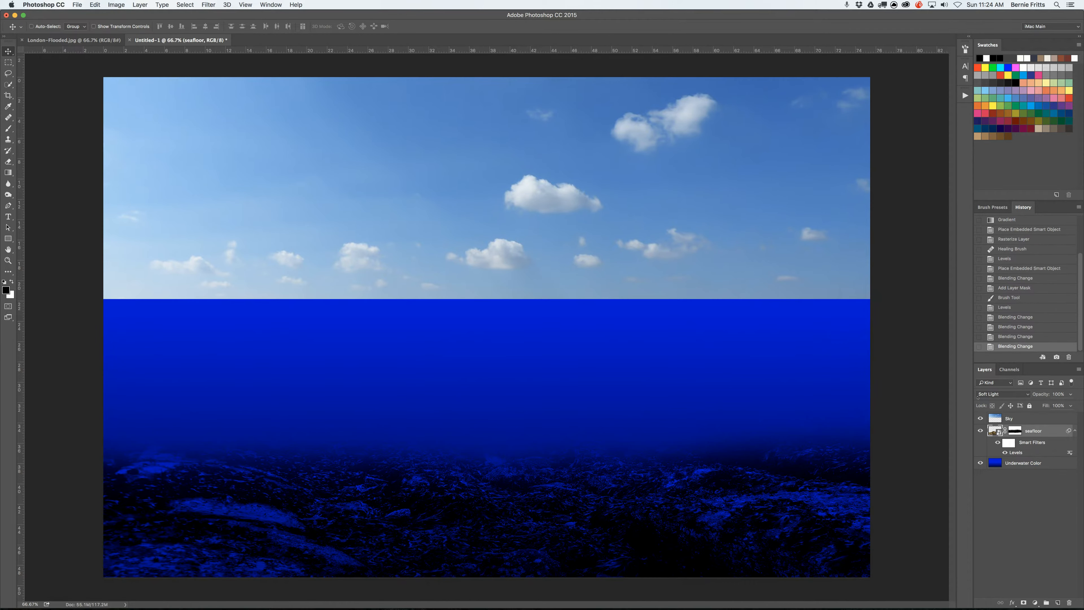
pyautogui.press('Down')
pyautogui.press('Down')
pyautogui.press('Down')
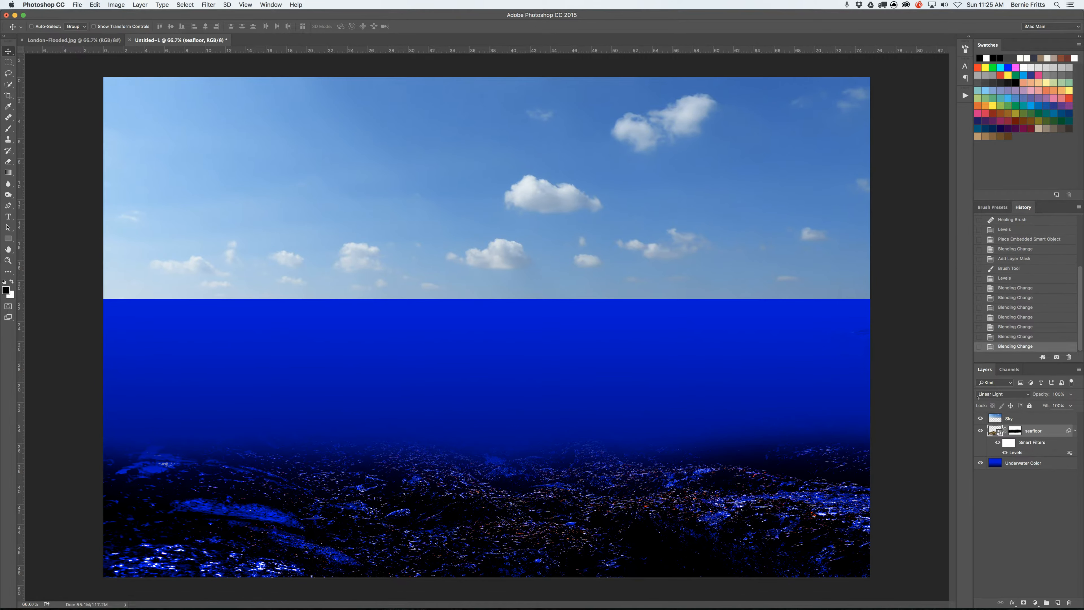
pyautogui.press('Down')
pyautogui.press('Down')
pyautogui.press('Down')
pyautogui.press('Down')
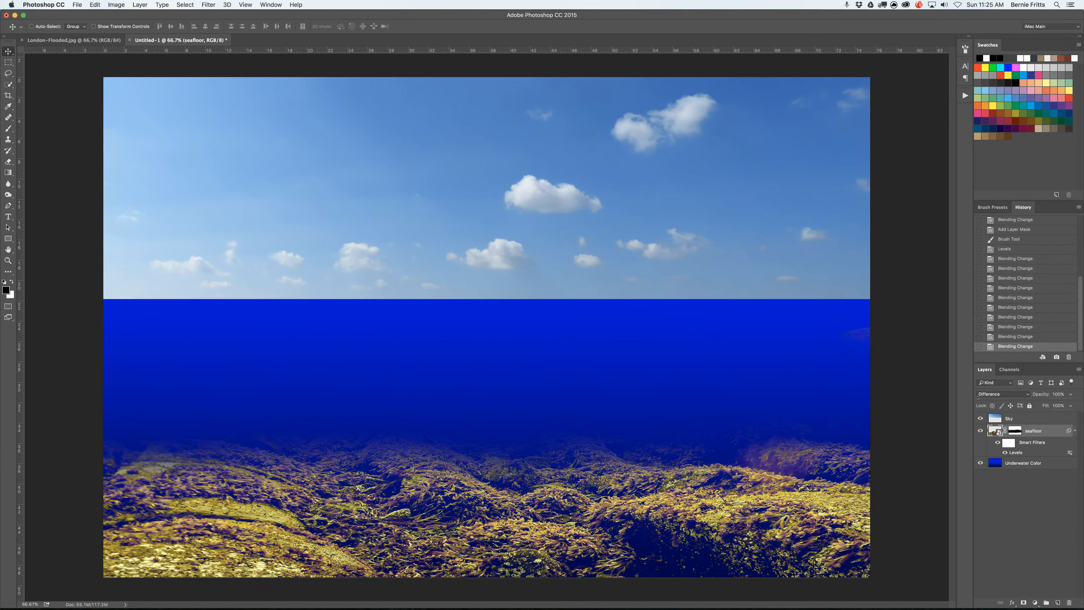
pyautogui.press('Down')
pyautogui.press('Up')
pyautogui.press('Down')
pyautogui.press('Down')
pyautogui.press('Down')
pyautogui.press('Down')
pyautogui.press('Down')
pyautogui.press('Down')
pyautogui.press('Down')
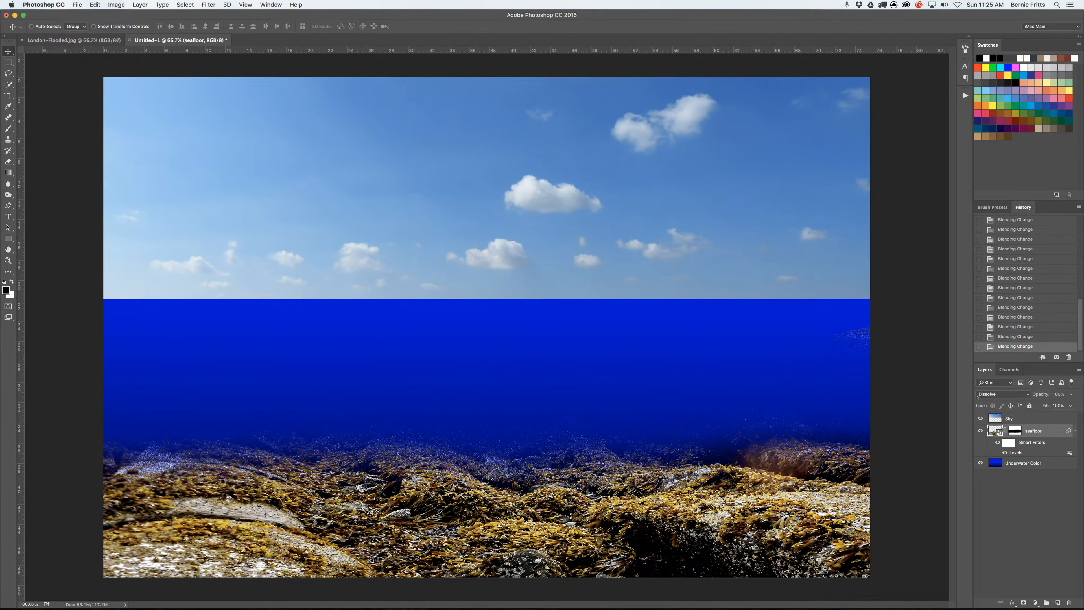
pyautogui.press('Down')
pyautogui.press('Down')
pyautogui.press('Down')
pyautogui.press('Down')
pyautogui.press('Down')
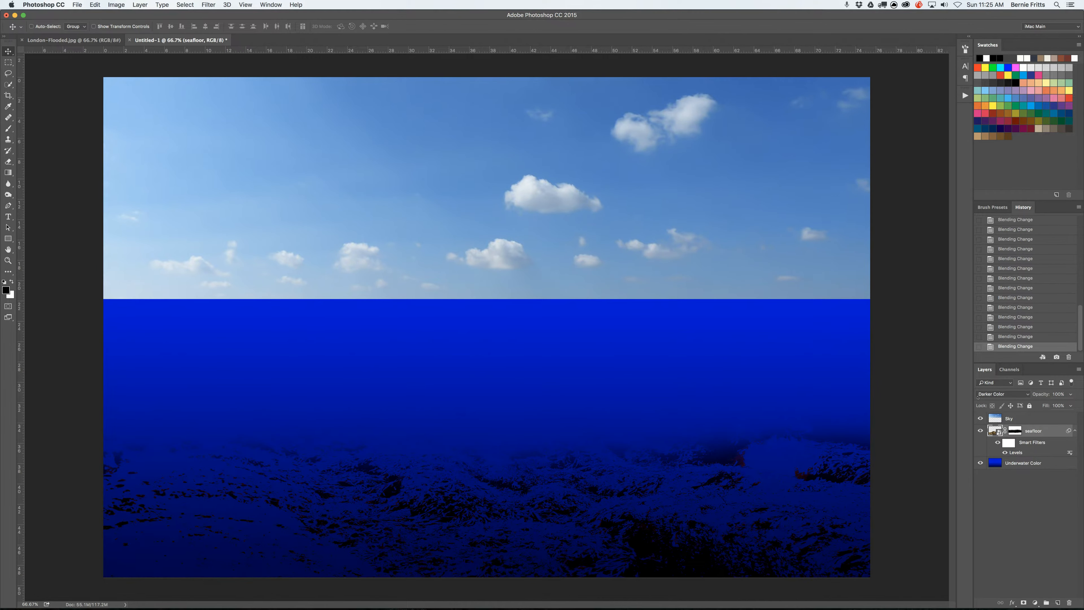
pyautogui.press('Down')
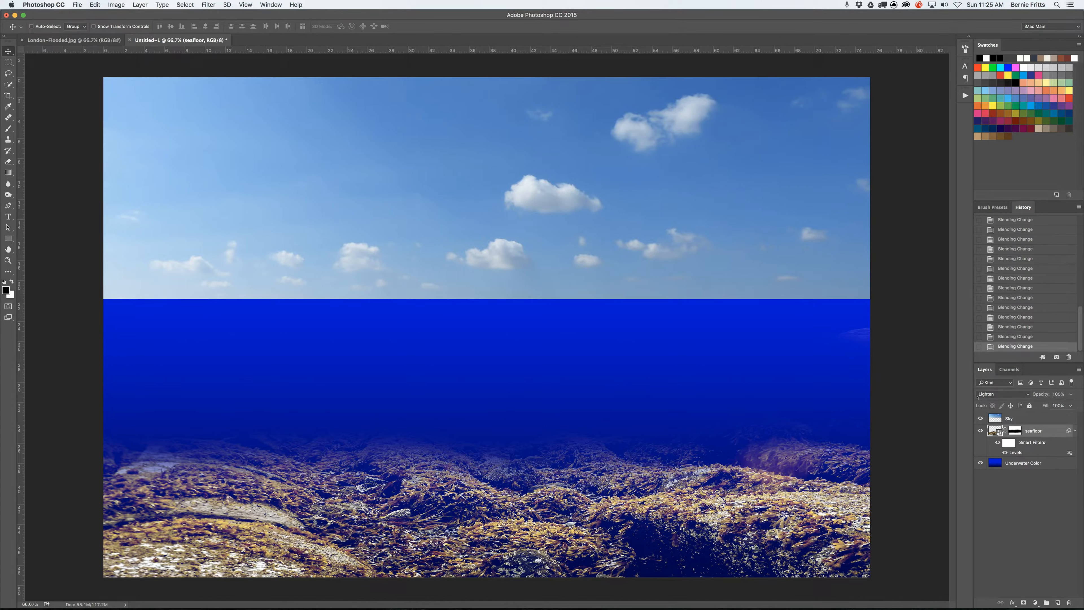
pyautogui.press('8')
pyautogui.press('5')
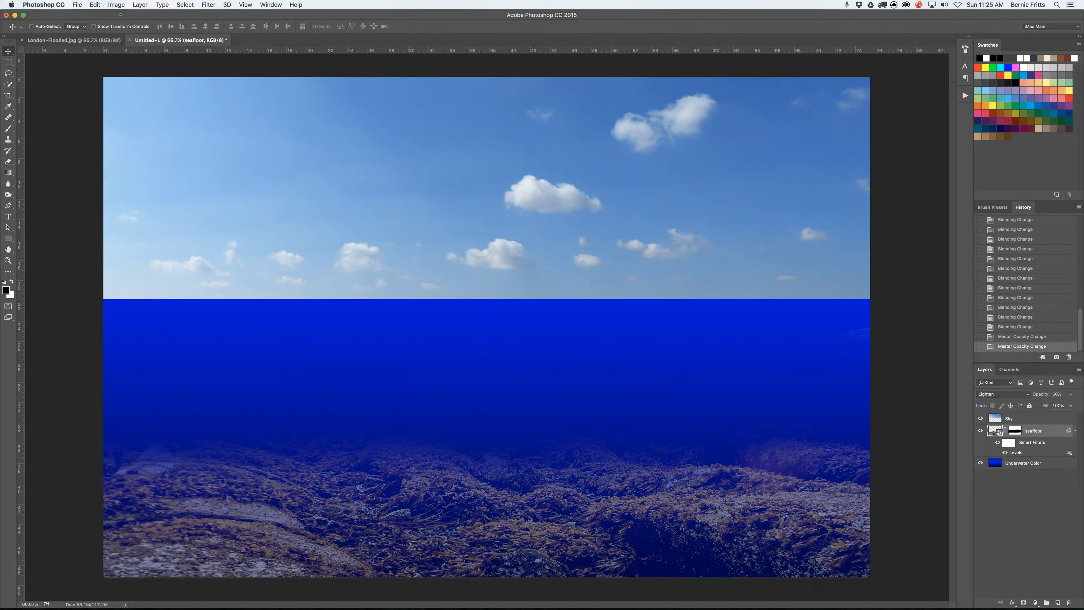
# Start placing a linked image above the Underwater Color layer and select Big Ben1.png in the file browser
pyautogui.click(1032, 463)
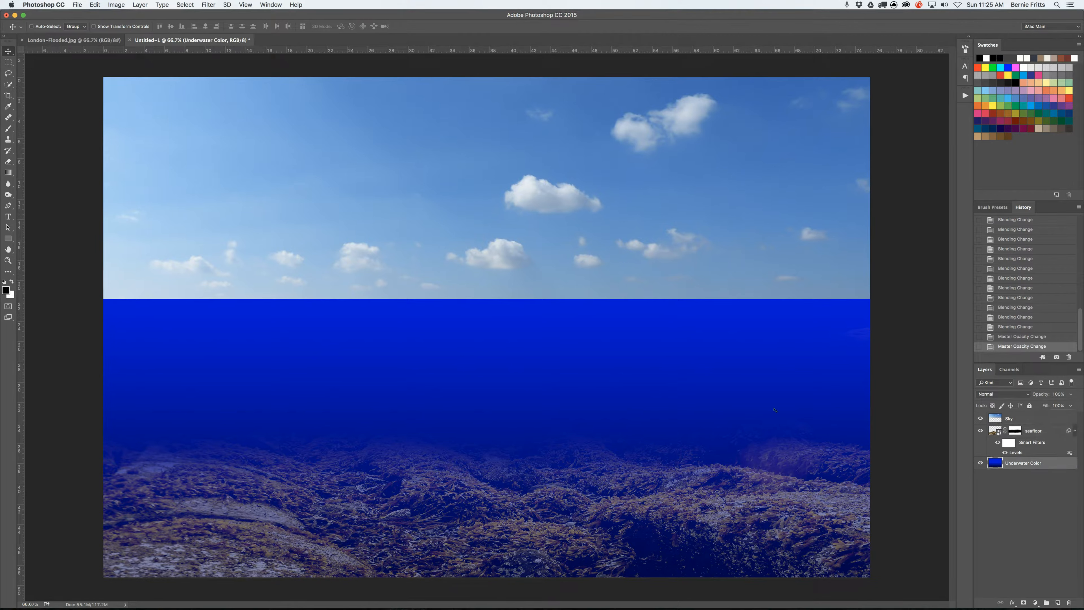
pyautogui.click(78, 4)
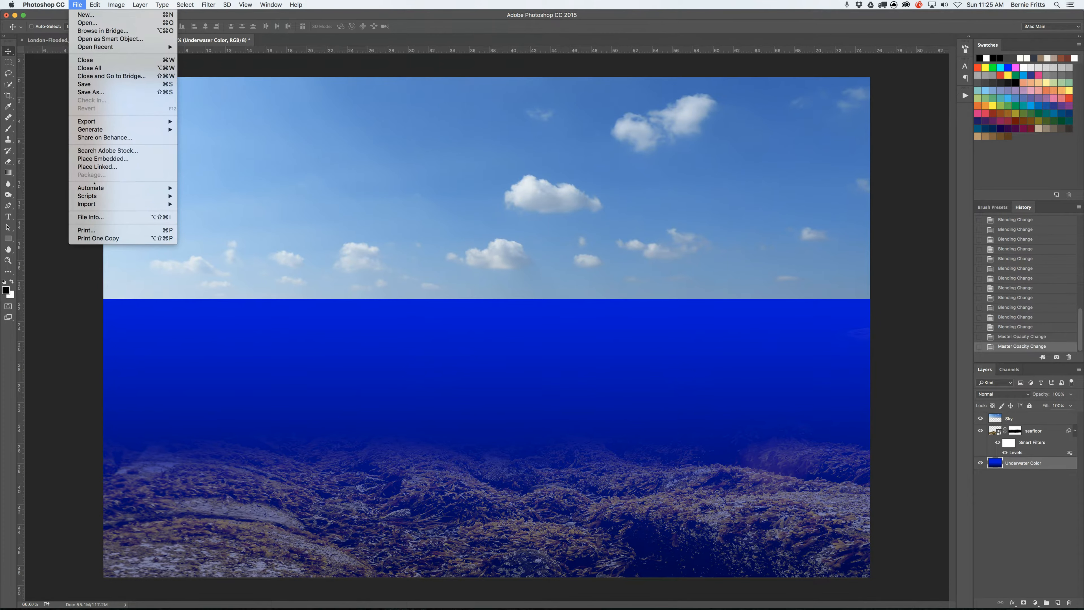
pyautogui.click(96, 167)
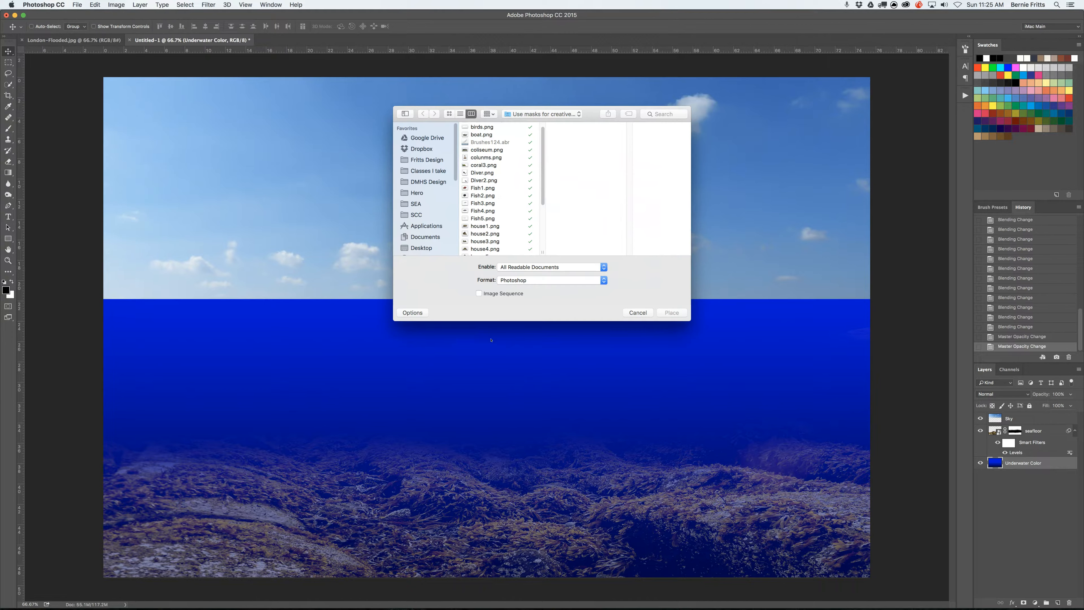
pyautogui.scroll(-5, 499, 199)
pyautogui.scroll(5, 494, 231)
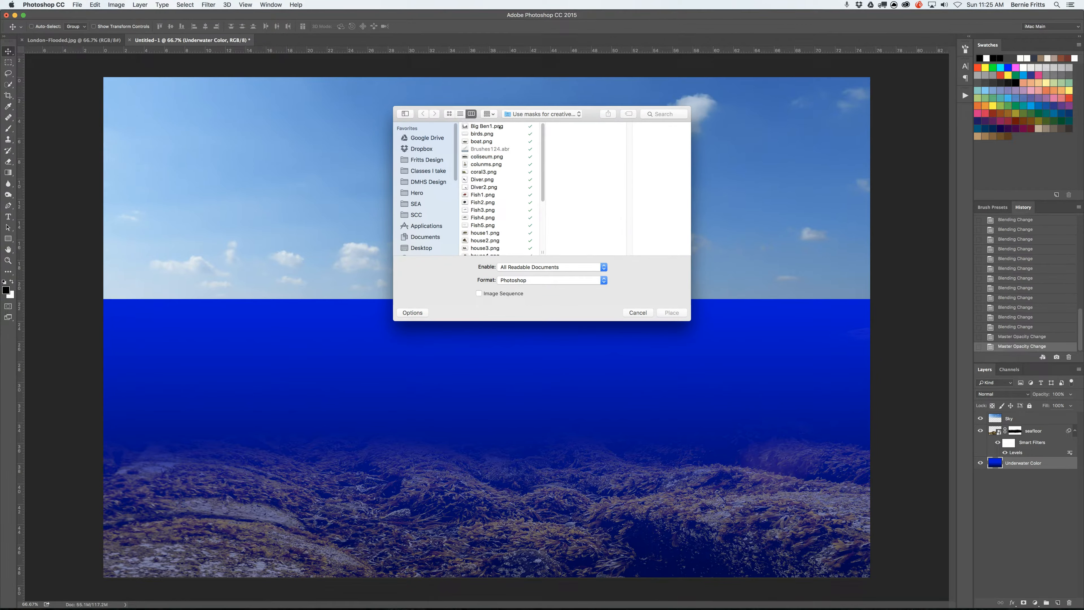
pyautogui.click(482, 127)
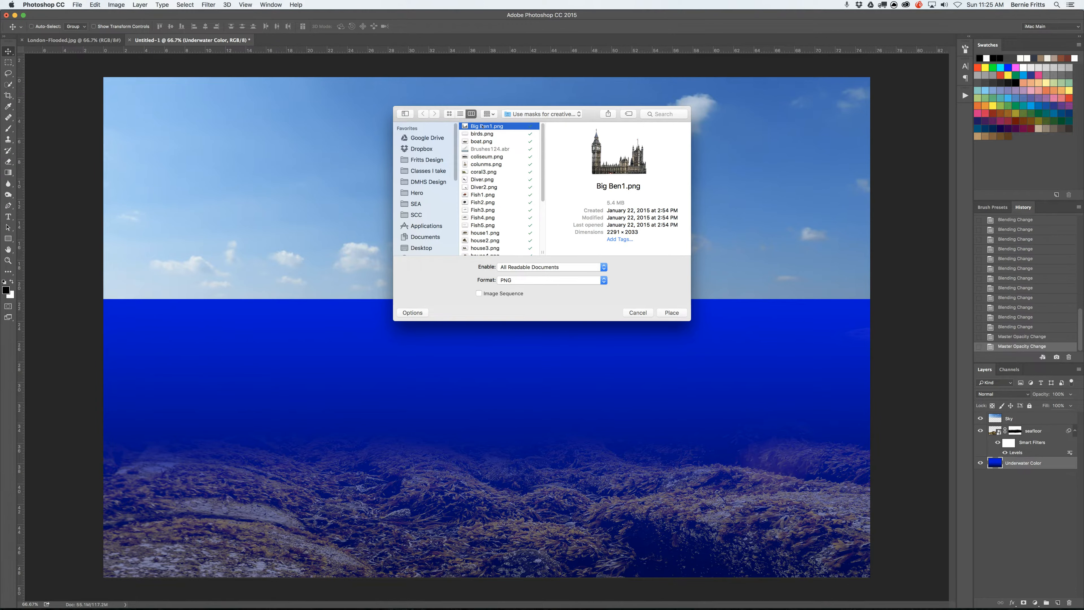
# Preview the folder's images one after another at full size, from Big Ben1.png down to Skyline.png
pyautogui.press('space')
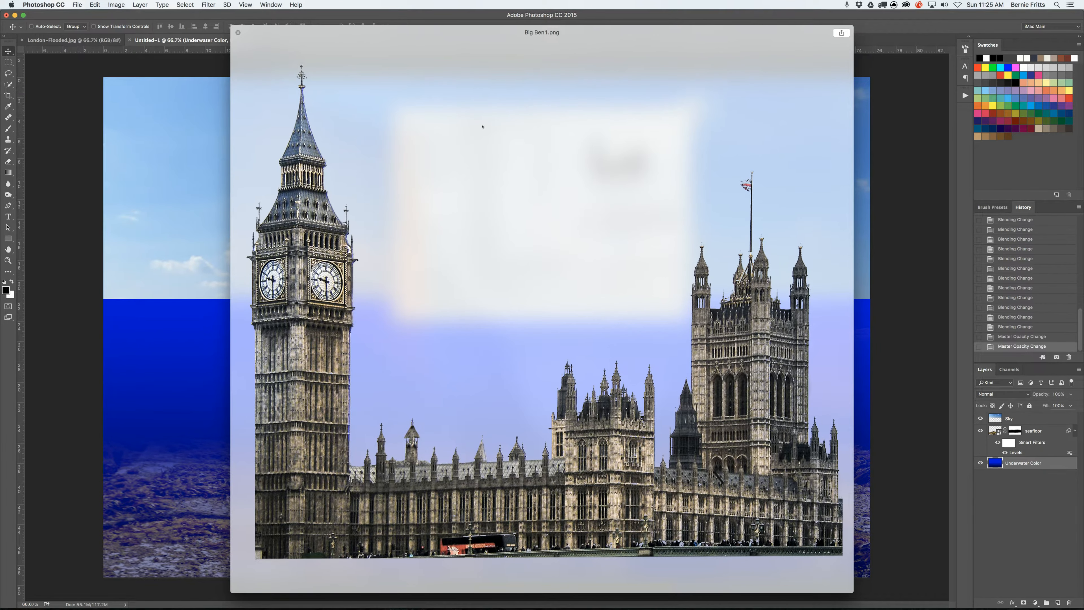
pyautogui.press('Down')
pyautogui.press('Down')
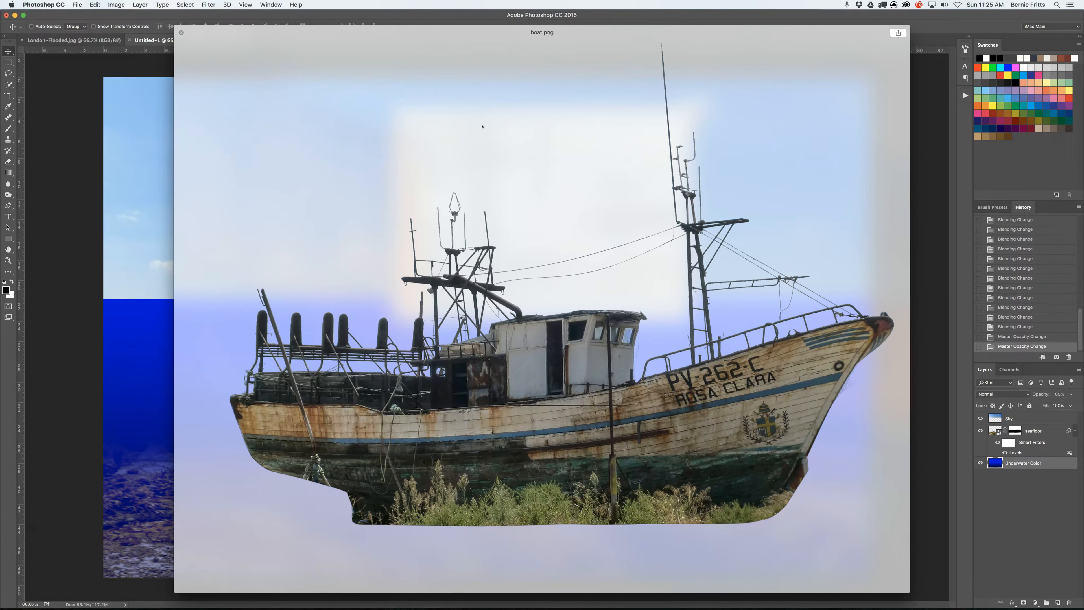
pyautogui.press('Down')
pyautogui.press('Down')
pyautogui.press('Down')
pyautogui.press('Down')
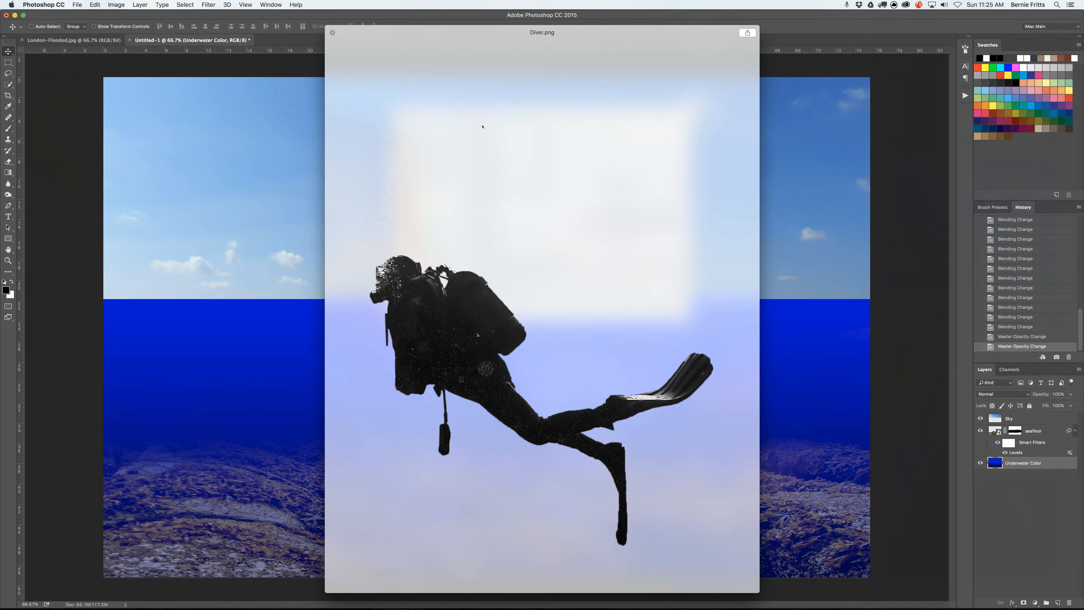
pyautogui.press('Down')
pyautogui.press('Down')
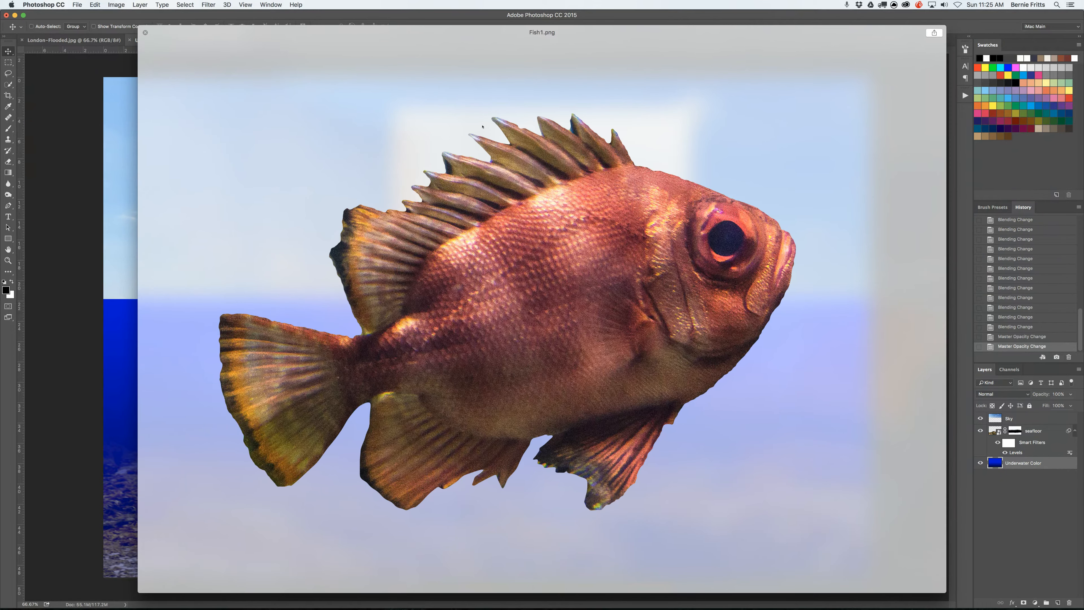
pyautogui.press('Down')
pyautogui.press('Down')
pyautogui.press('Down')
pyautogui.press('Down')
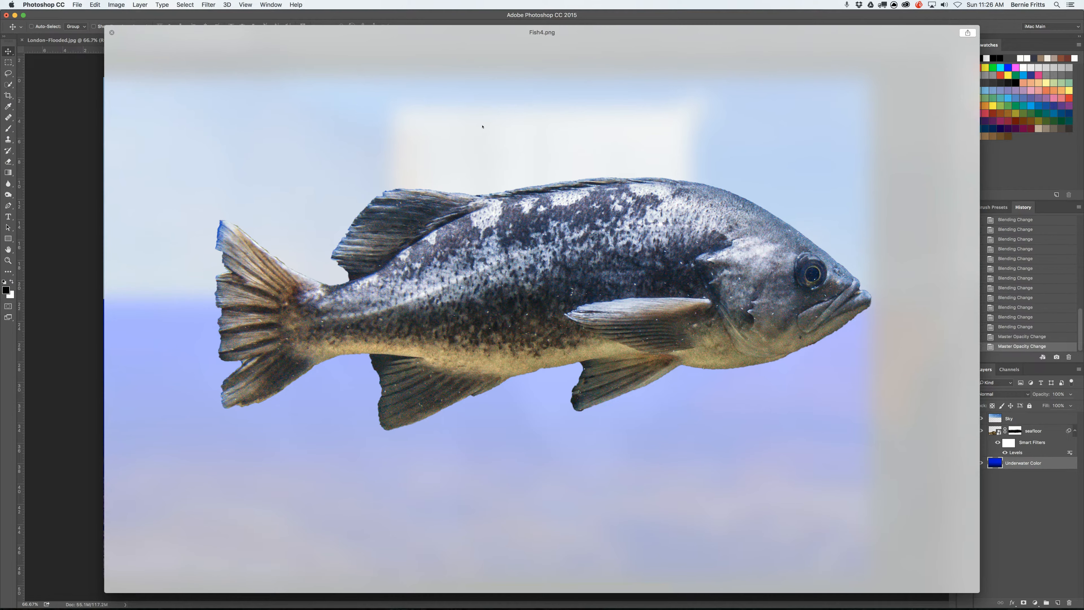
pyautogui.press('Down')
pyautogui.press('Down')
pyautogui.press('Down')
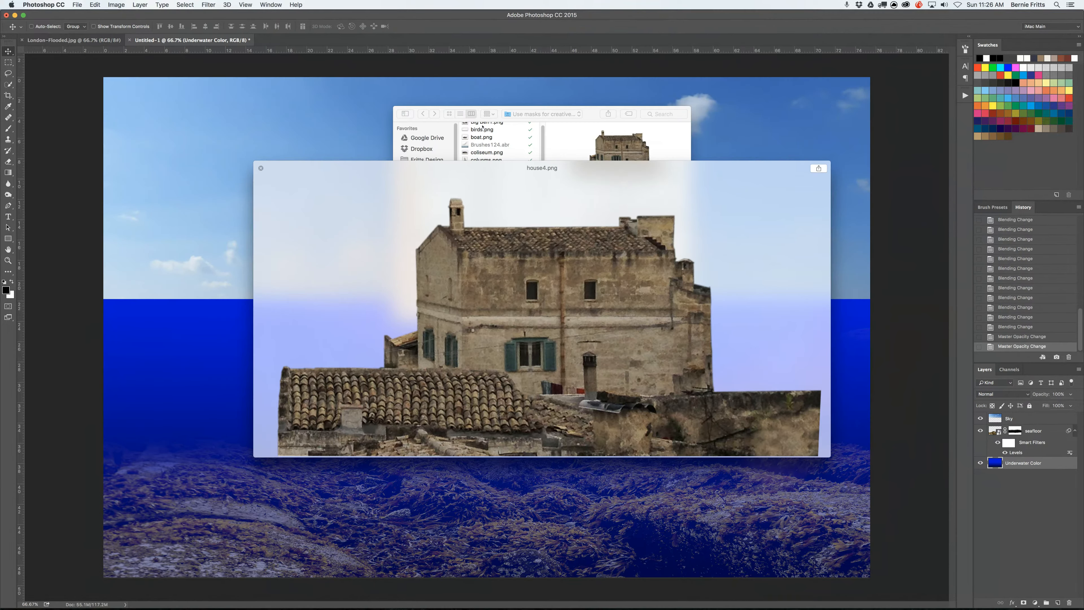
pyautogui.press('Down')
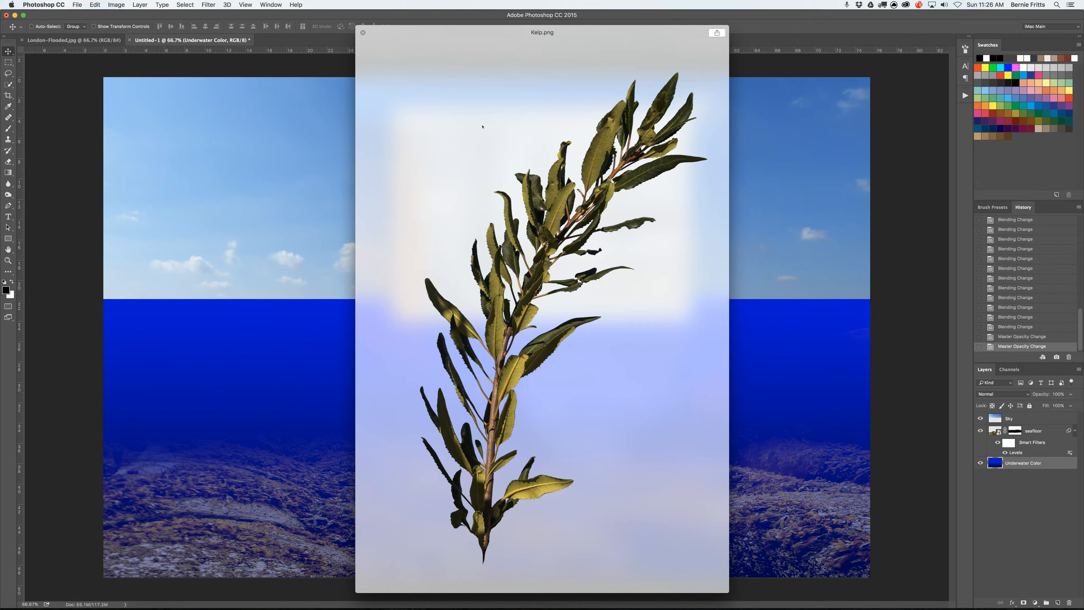
pyautogui.press('Down')
pyautogui.press('Down')
pyautogui.press('Down')
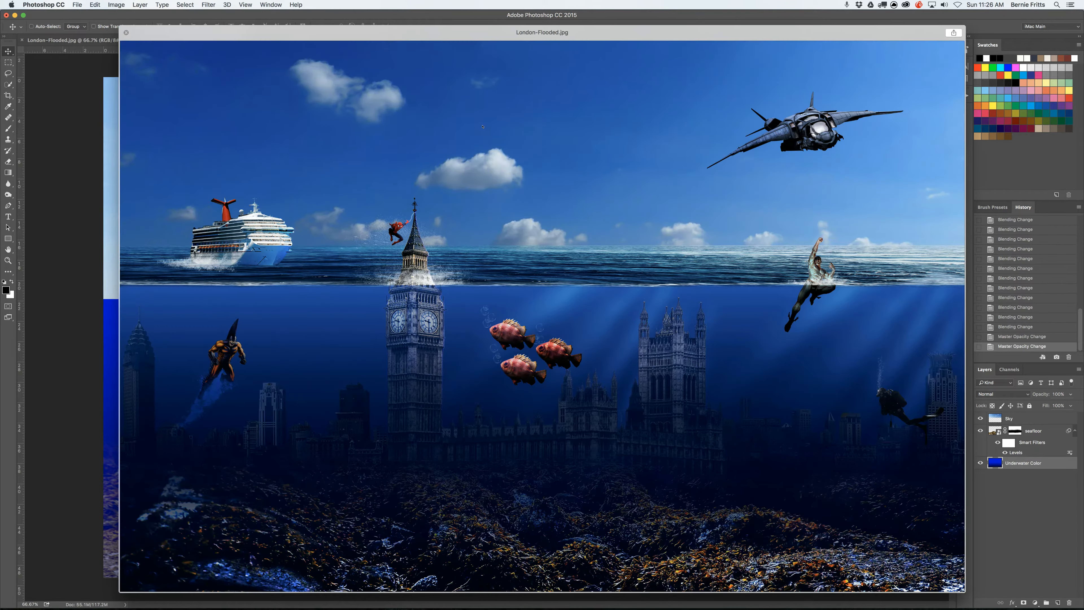
pyautogui.press('Down')
pyautogui.press('Down')
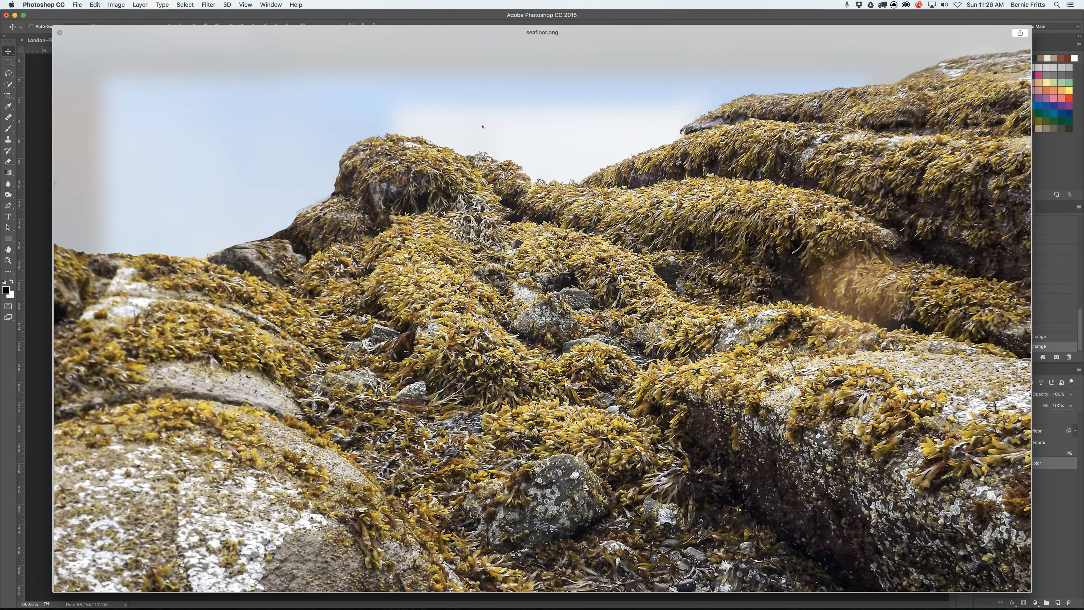
pyautogui.press('Down')
pyautogui.press('Down')
pyautogui.press('Down')
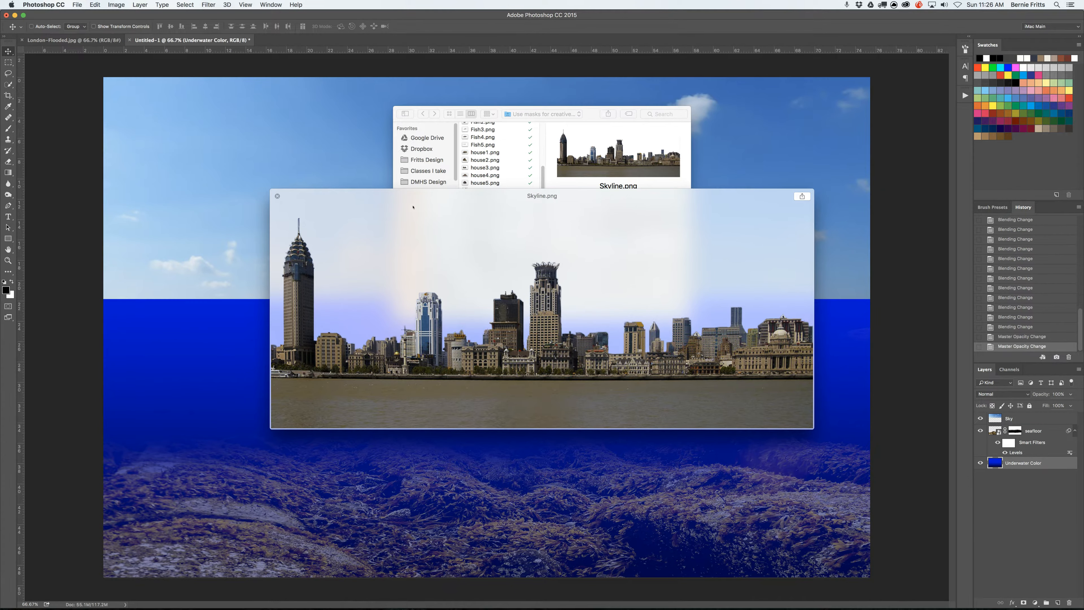
pyautogui.click(278, 196)
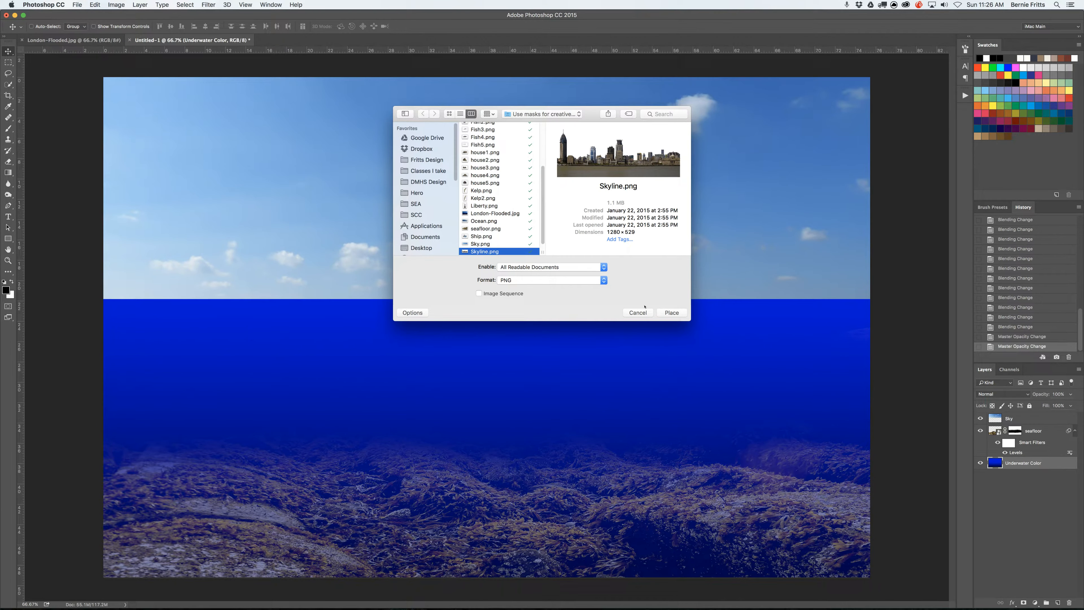
# Place Skyline.png, enlarge it to span the full canvas width, and adjust the vertical positions of the skyline and seafloor layers
pyautogui.click(672, 313)
pyautogui.moveTo(578, 370); pyautogui.dragTo(893, 495)
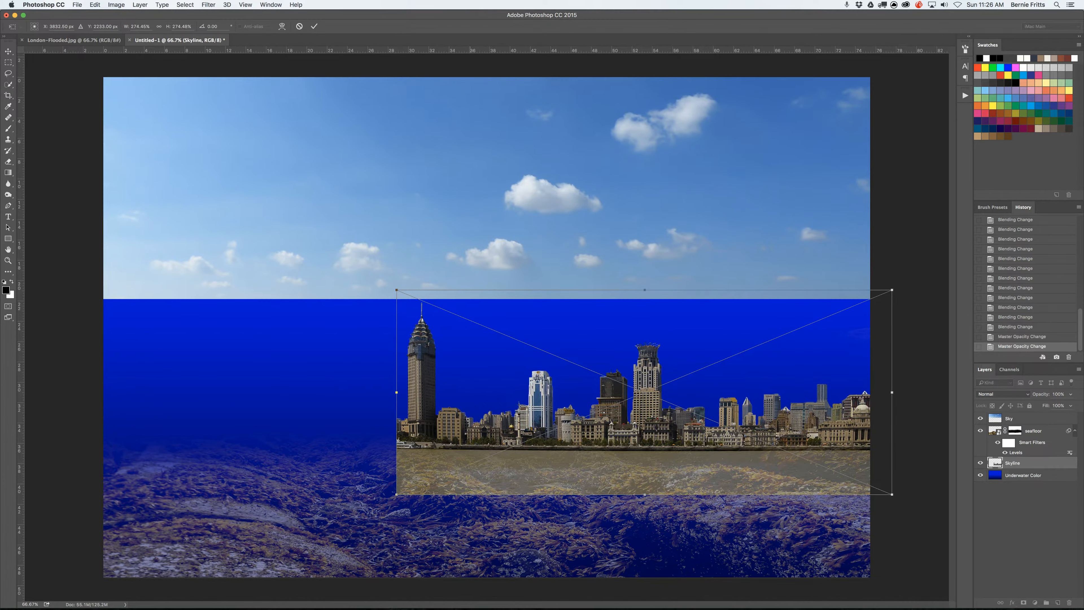
pyautogui.moveTo(397, 494); pyautogui.dragTo(48, 501)
pyautogui.press('Return')
pyautogui.moveTo(507, 484); pyautogui.dragTo(508, 439)
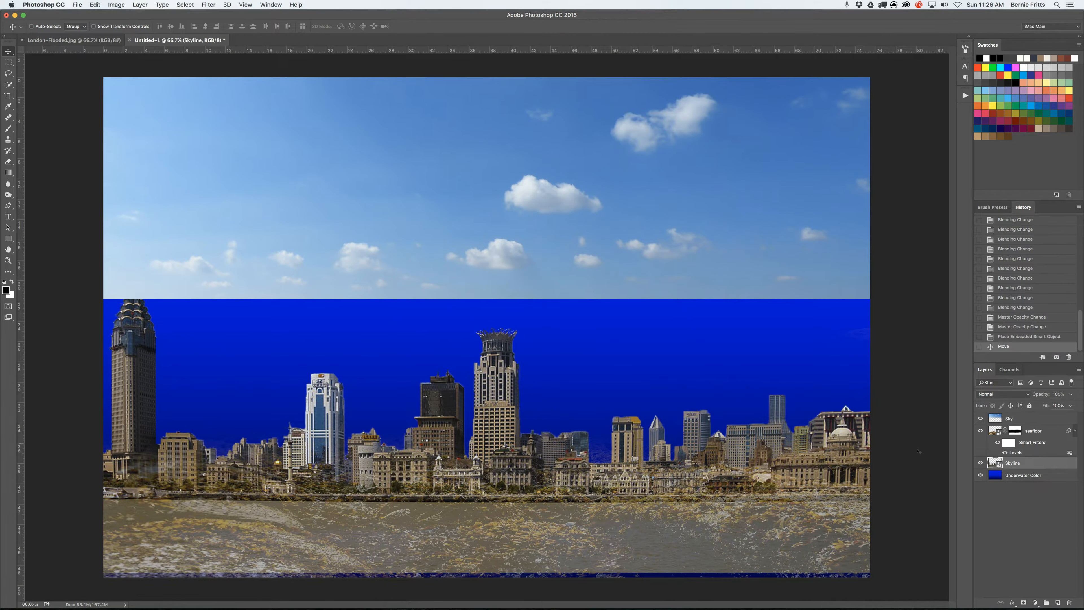
pyautogui.click(1034, 431)
pyautogui.moveTo(695, 473); pyautogui.dragTo(695, 519)
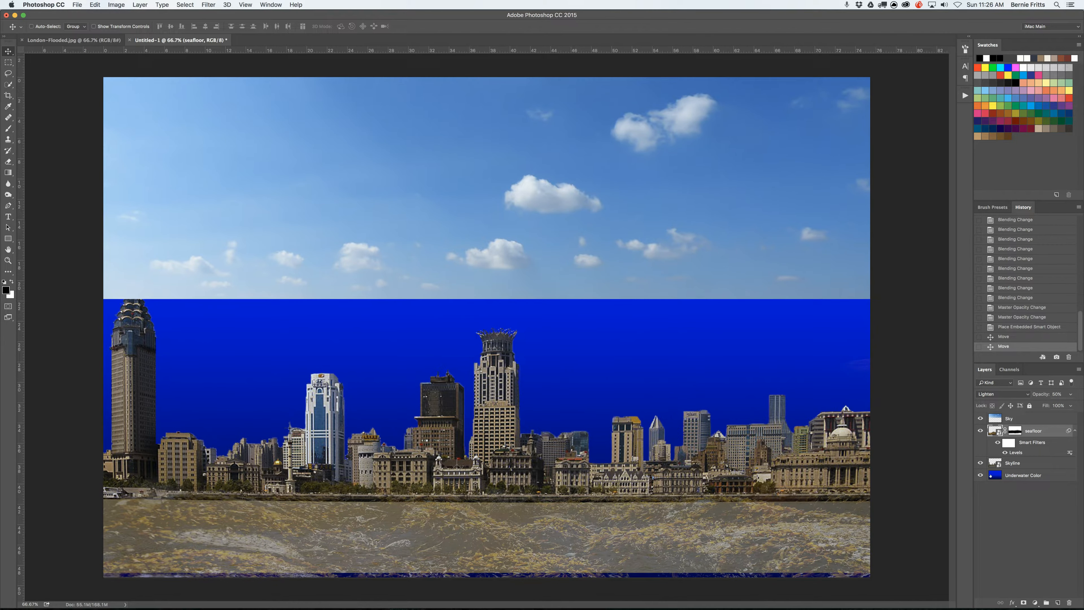
# Add a layer mask to the Skyline layer and paint black with a large soft brush over the river strip below the buildings
pyautogui.click(1058, 501)
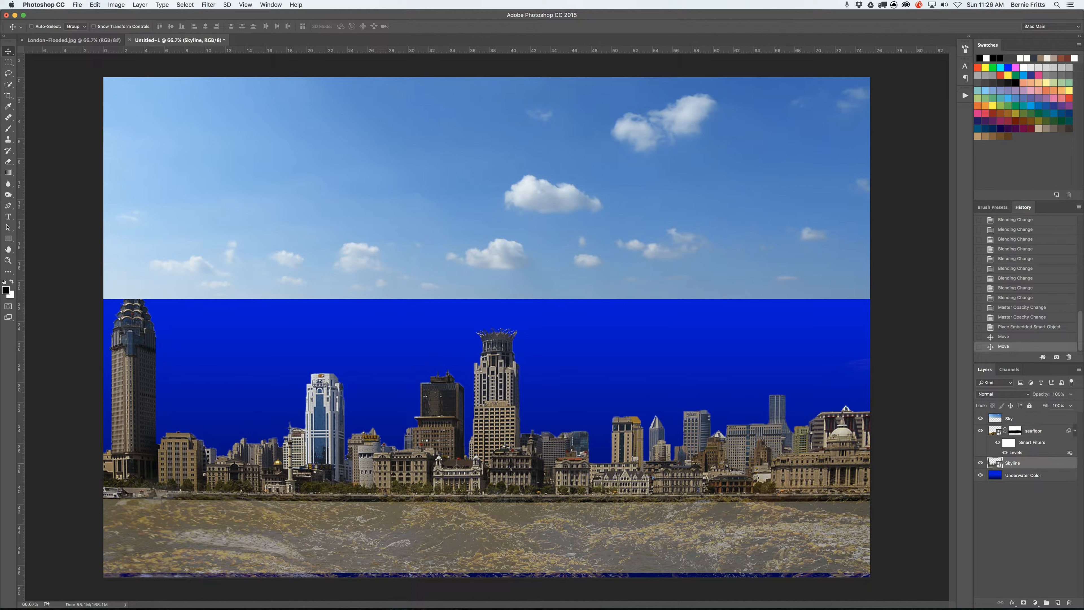
pyautogui.click(8, 128)
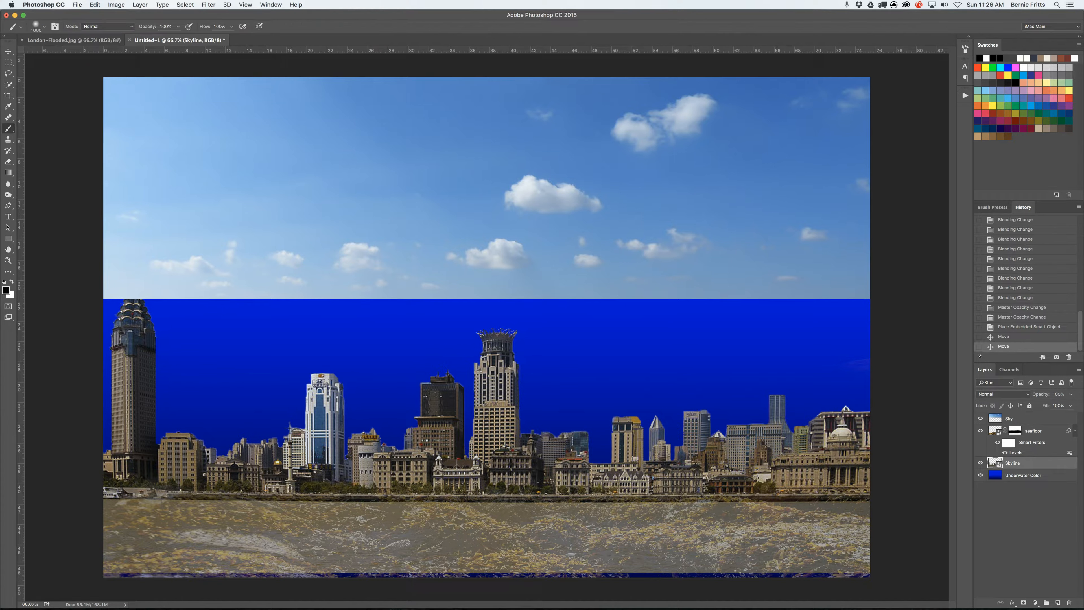
pyautogui.click(1024, 602)
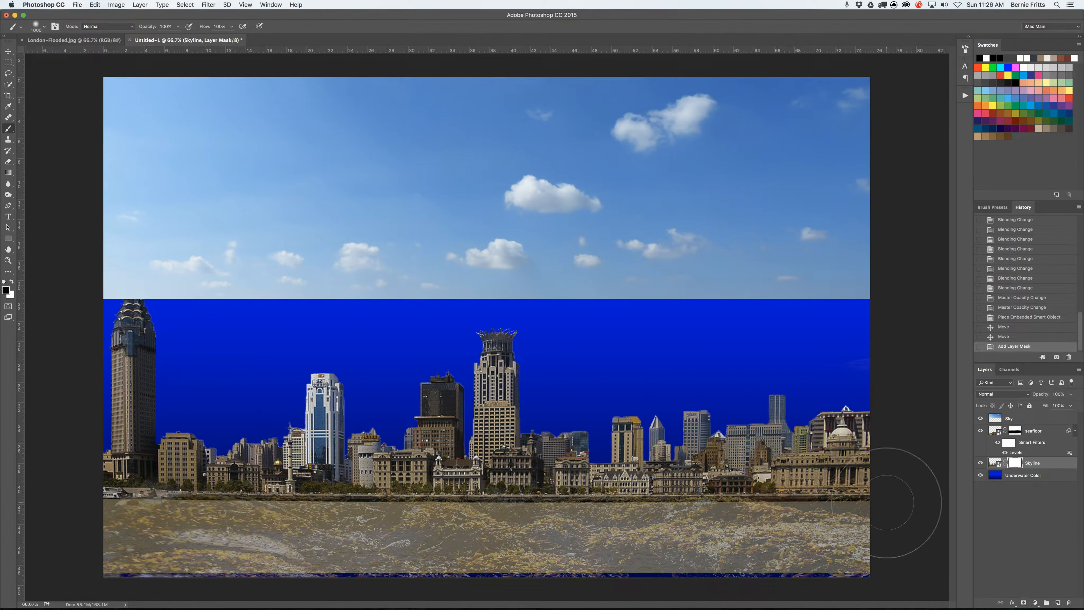
pyautogui.moveTo(895, 509)
pyautogui.mouseDown()
pyautogui.moveTo(801, 549)
pyautogui.moveTo(590, 543)
pyautogui.moveTo(154, 569)
pyautogui.moveTo(574, 558)
pyautogui.moveTo(908, 509)
pyautogui.mouseUp()
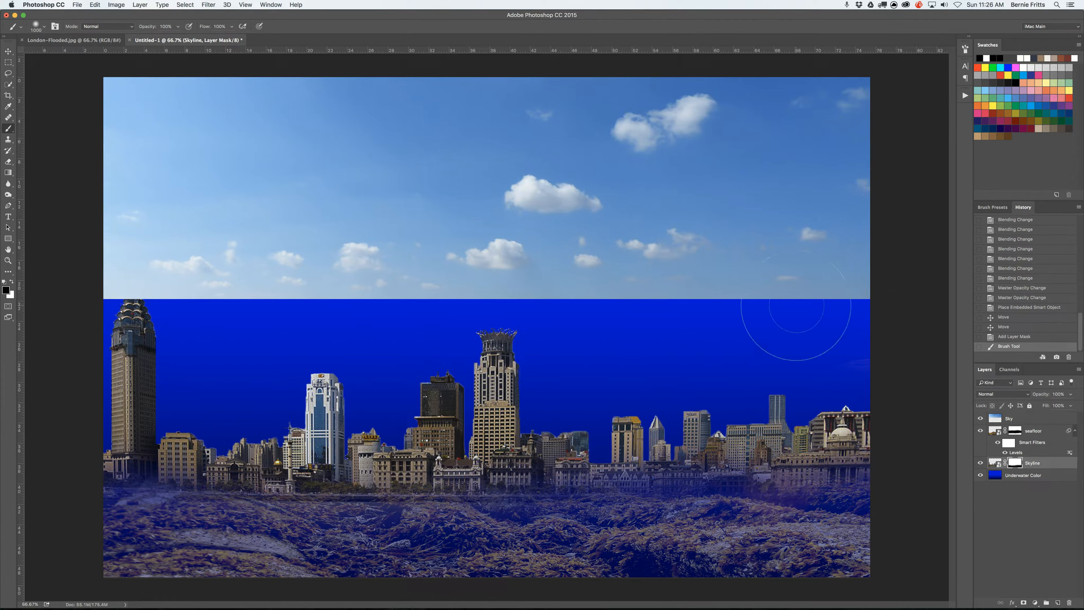
# Scale the Skyline image down to about 61% and set it at the canvas's left edge with its base on the seafloor
pyautogui.click(8, 51)
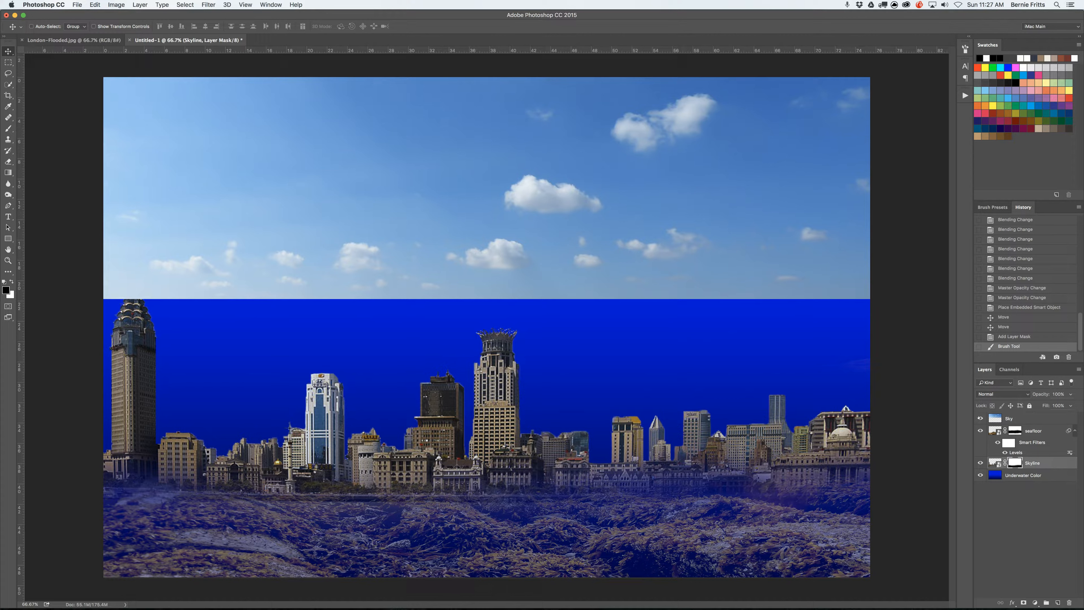
pyautogui.click(996, 464)
pyautogui.press('super+t')
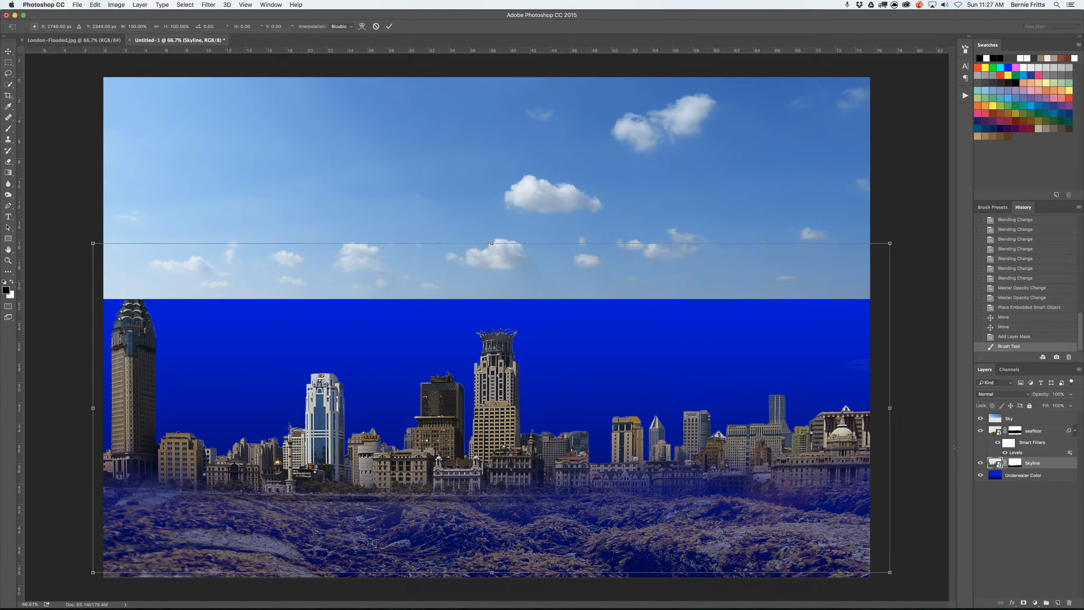
pyautogui.moveTo(890, 244); pyautogui.dragTo(536, 423)
pyautogui.moveTo(394, 500); pyautogui.dragTo(393, 477)
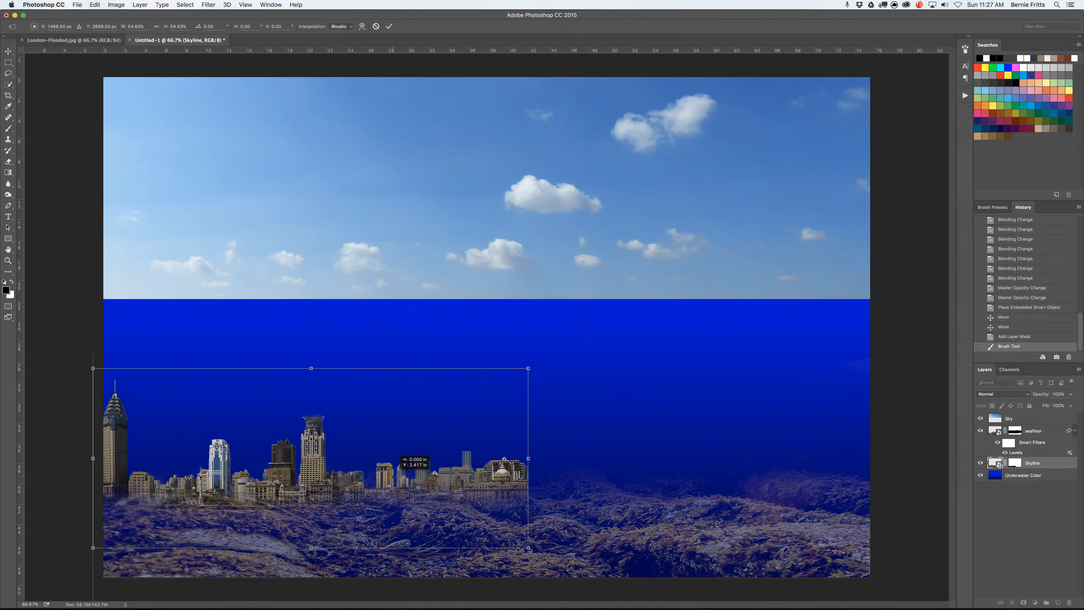
pyautogui.moveTo(438, 444); pyautogui.dragTo(438, 444)
pyautogui.moveTo(529, 368); pyautogui.dragTo(578, 348)
pyautogui.press('Return')
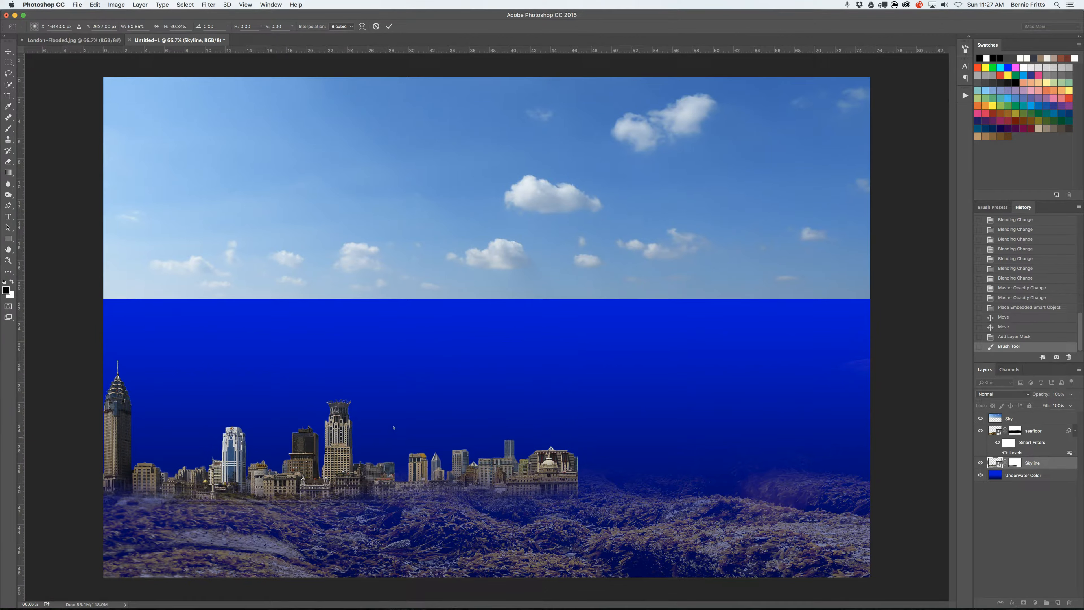
# Duplicate the Skyline layer, flip the copy horizontally, and align it beside the original to extend the skyline across the right half
pyautogui.moveTo(337, 423); pyautogui.dragTo(512, 423)
pyautogui.press('super+t')
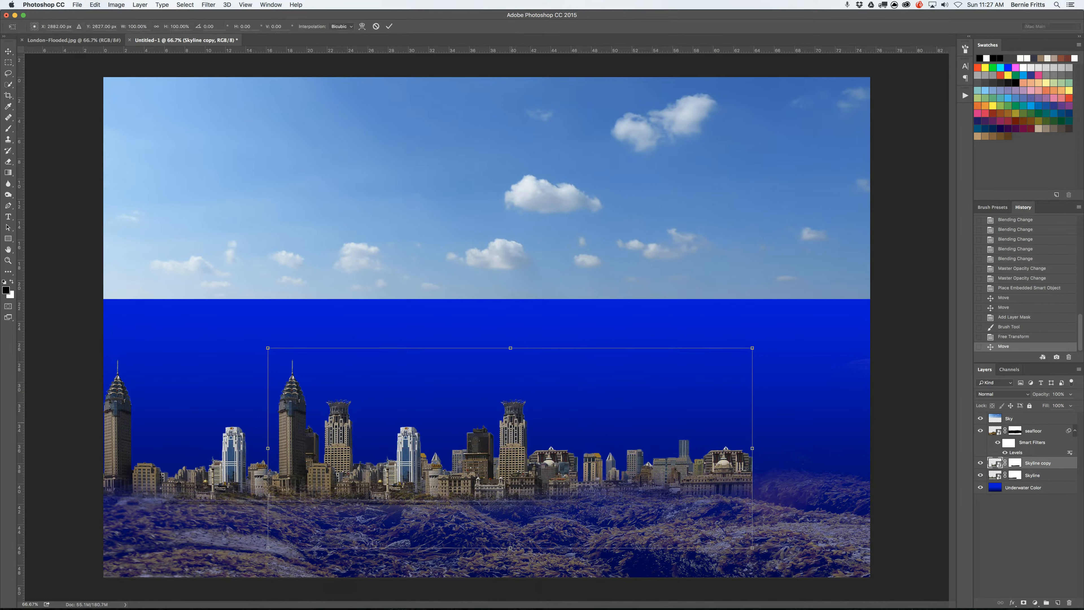
pyautogui.rightClick(512, 423)
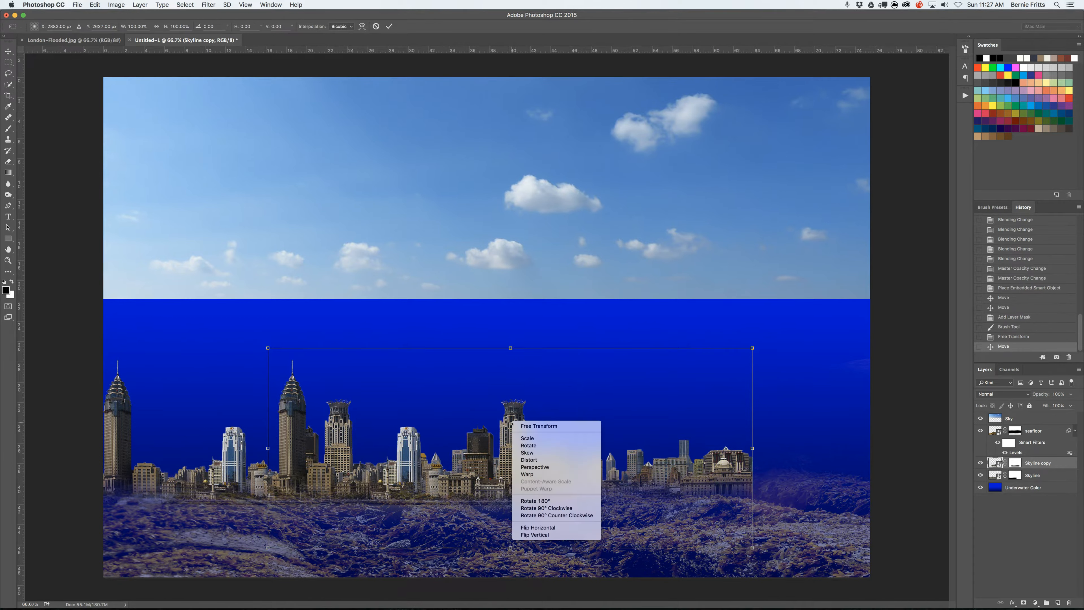
pyautogui.click(572, 530)
pyautogui.press('Return')
pyautogui.moveTo(410, 445); pyautogui.dragTo(668, 468)
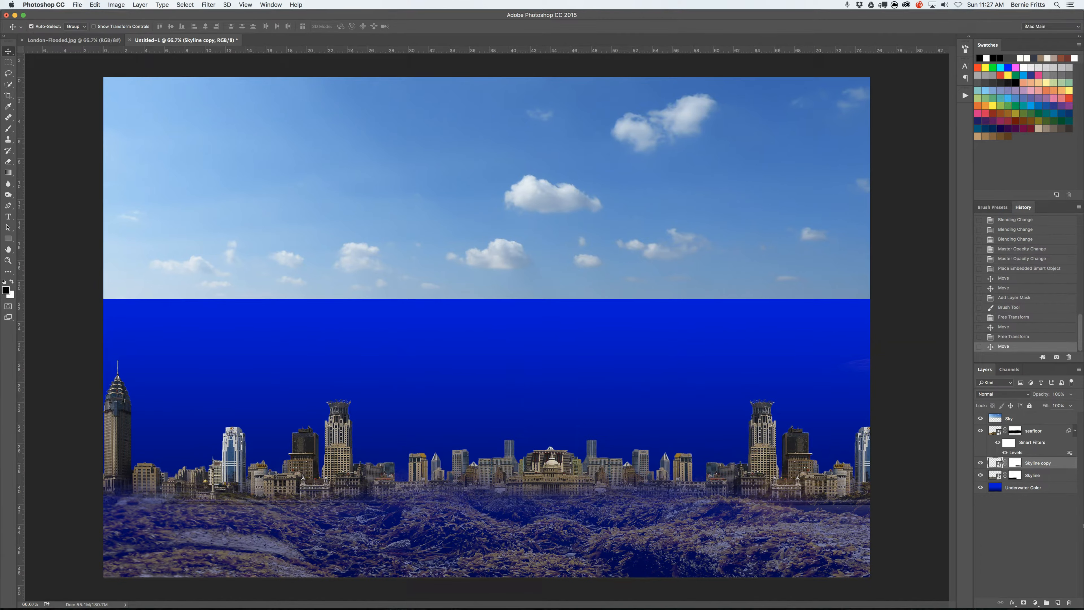
# Merge the Skyline and Skyline copy layers into one layer
pyautogui.keyDown('shift'); pyautogui.click(1033, 475); pyautogui.keyUp('shift')
pyautogui.press('super+e')
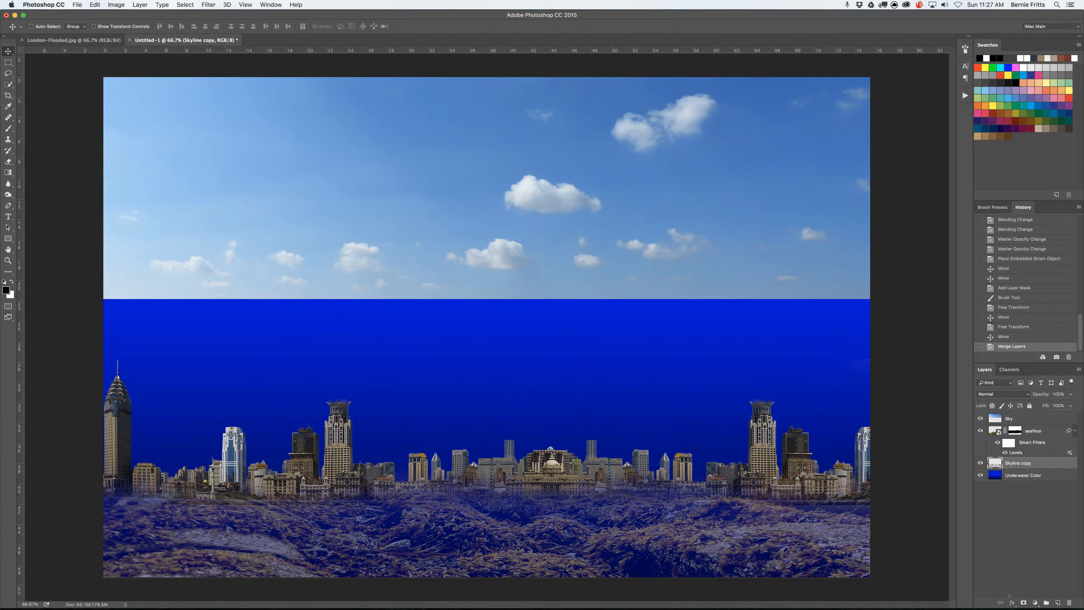
# Add a mask to the merged skyline and paint black over all the buildings with a 50% opacity soft brush
pyautogui.click(1024, 602)
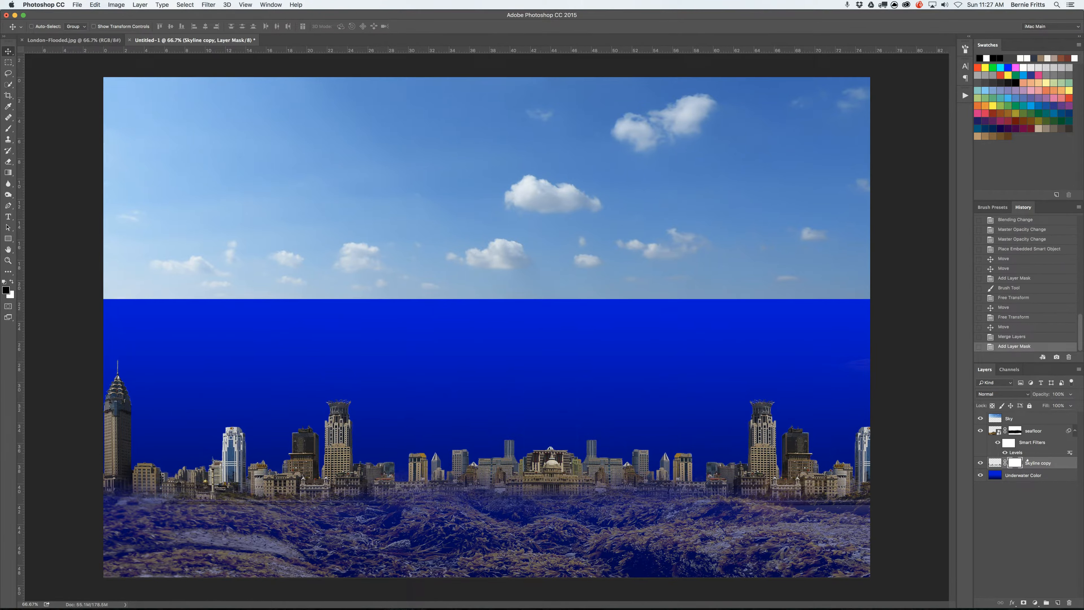
pyautogui.click(9, 128)
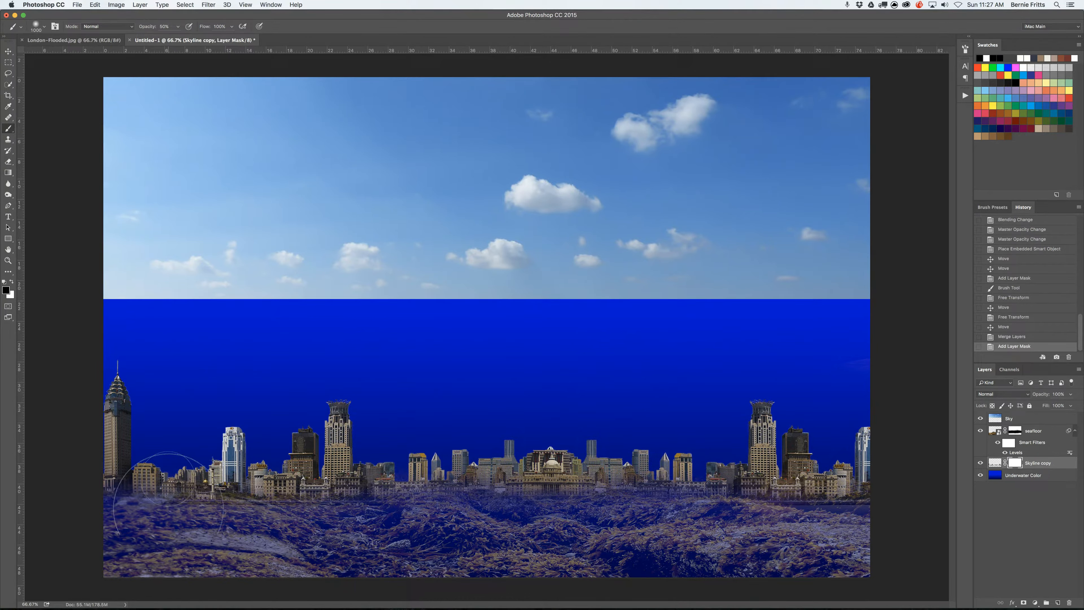
pyautogui.moveTo(116, 486)
pyautogui.mouseDown()
pyautogui.moveTo(165, 483)
pyautogui.moveTo(130, 402)
pyautogui.moveTo(145, 417)
pyautogui.moveTo(376, 457)
pyautogui.moveTo(315, 424)
pyautogui.moveTo(543, 474)
pyautogui.moveTo(786, 449)
pyautogui.moveTo(850, 472)
pyautogui.moveTo(688, 447)
pyautogui.moveTo(182, 455)
pyautogui.moveTo(207, 393)
pyautogui.mouseUp()
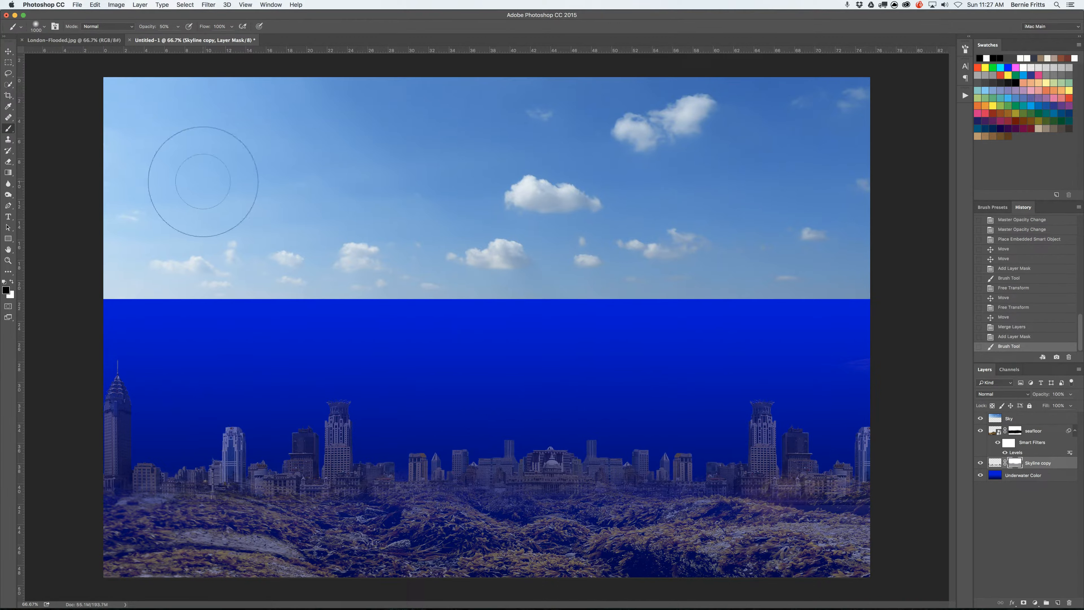
# Try a second fading stroke across the skyline mask with the brush at 70% opacity, and undo it
pyautogui.press('7')
pyautogui.moveTo(94, 402)
pyautogui.mouseDown()
pyautogui.moveTo(140, 403)
pyautogui.moveTo(134, 482)
pyautogui.moveTo(225, 505)
pyautogui.moveTo(341, 453)
pyautogui.moveTo(636, 463)
pyautogui.moveTo(796, 455)
pyautogui.moveTo(845, 477)
pyautogui.moveTo(883, 471)
pyautogui.moveTo(807, 472)
pyautogui.mouseUp()
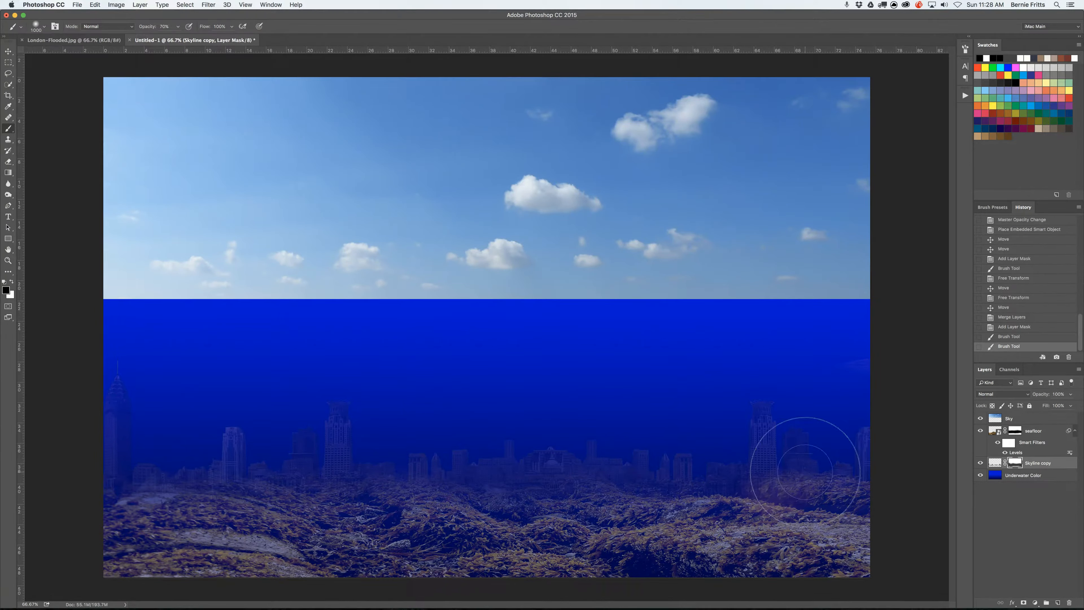
pyautogui.press('super+z')
# Paint another black pass across the whole skyline on its mask with the brush at 60% opacity
pyautogui.press('6')
pyautogui.moveTo(116, 399)
pyautogui.mouseDown()
pyautogui.moveTo(292, 480)
pyautogui.moveTo(403, 461)
pyautogui.moveTo(473, 431)
pyautogui.moveTo(403, 425)
pyautogui.moveTo(828, 456)
pyautogui.moveTo(912, 448)
pyautogui.moveTo(879, 422)
pyautogui.moveTo(768, 441)
pyautogui.moveTo(890, 476)
pyautogui.mouseUp()
pyautogui.click(8, 52)
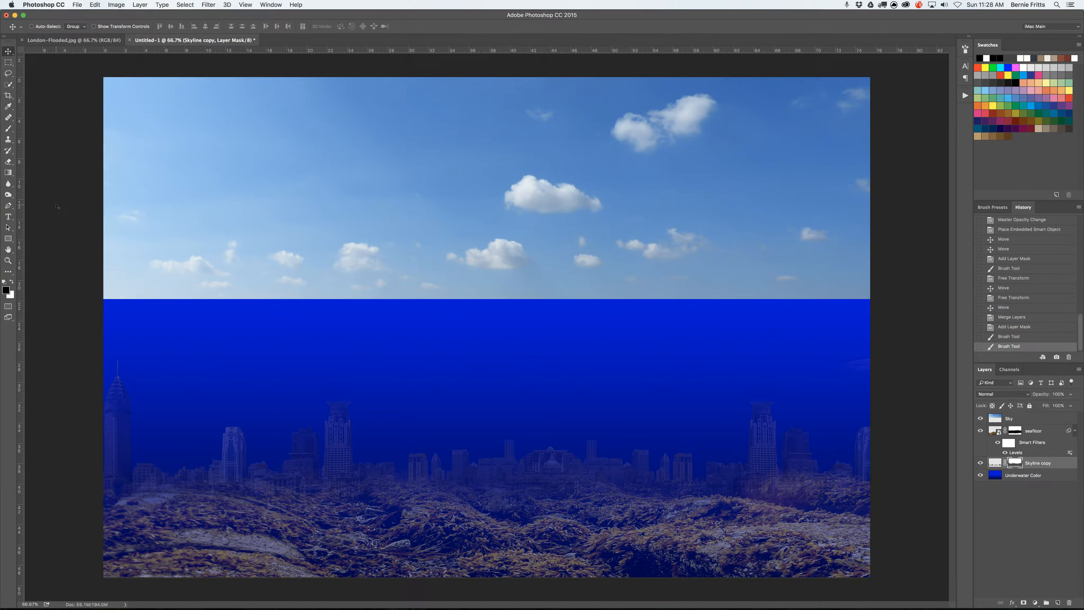
# Place the Big Ben1.png image into the composite as an embedded object
pyautogui.click(81, 3)
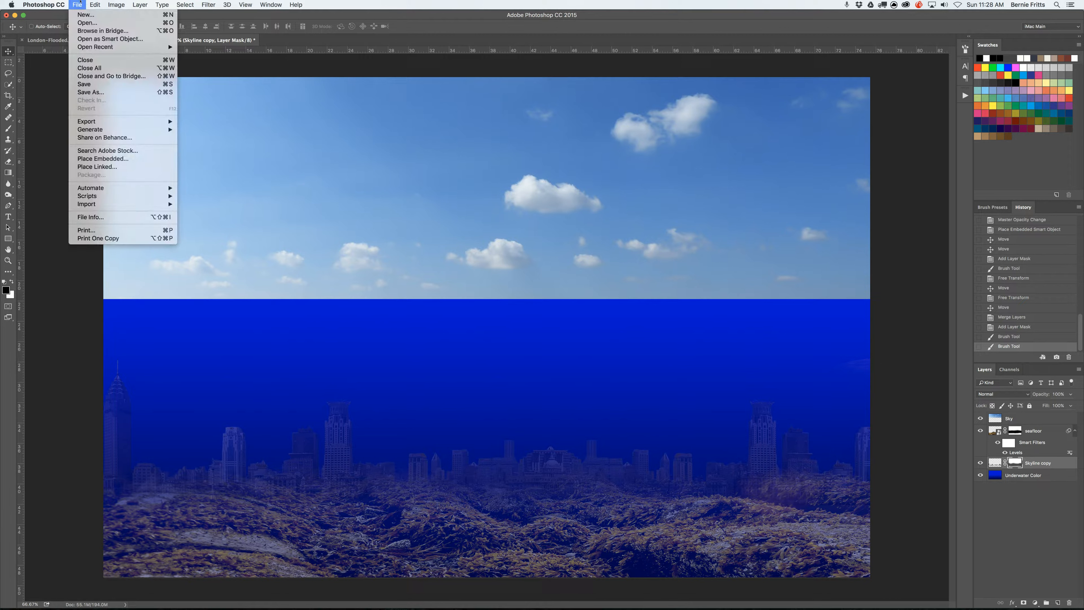
pyautogui.click(102, 158)
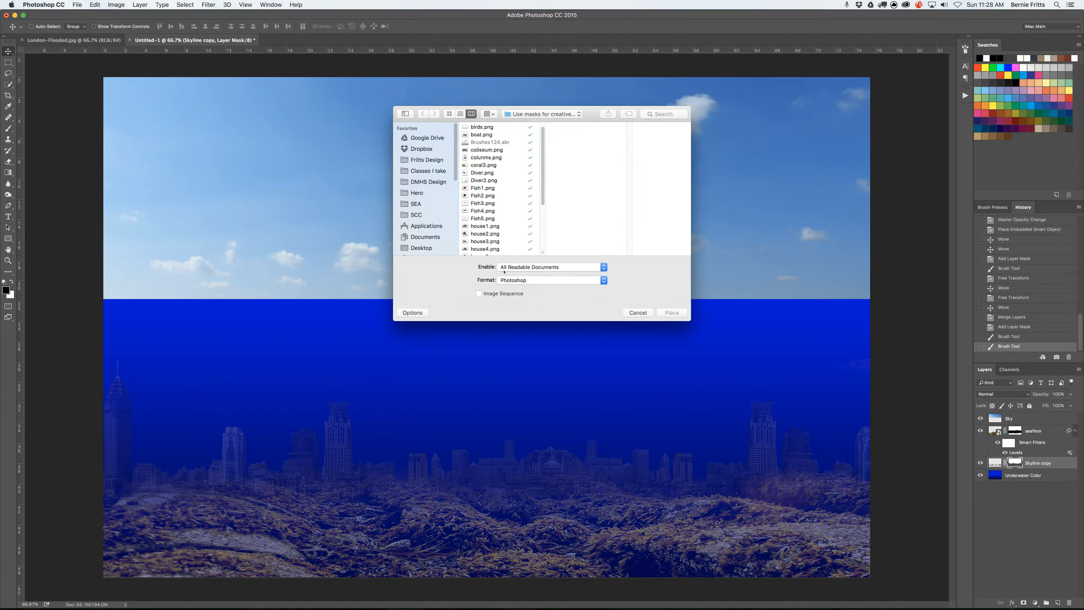
pyautogui.scroll(-5, 512, 177)
pyautogui.scroll(5, 521, 179)
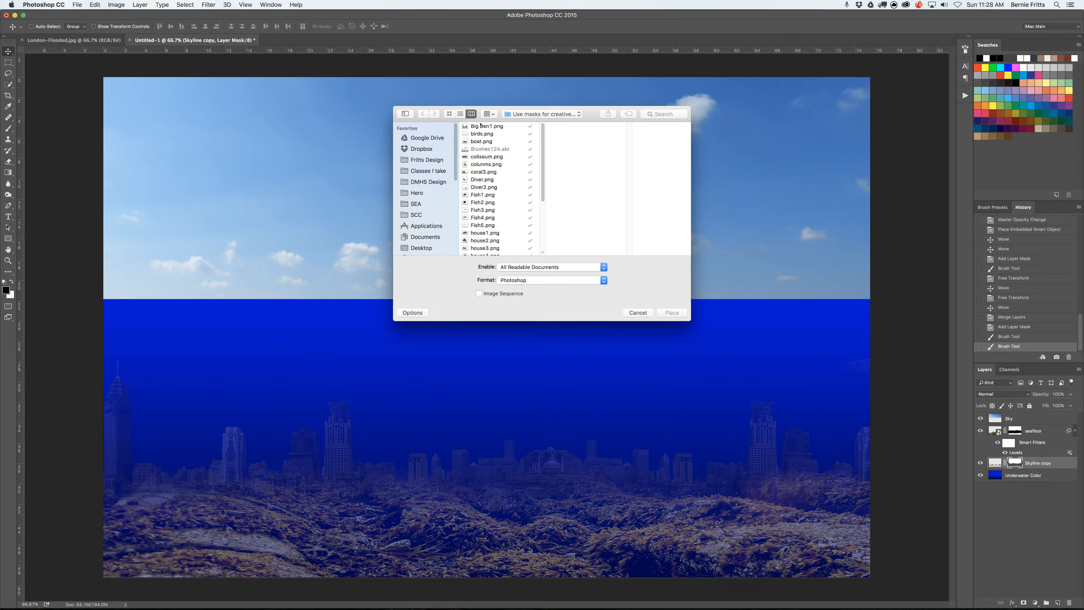
pyautogui.click(481, 127)
pyautogui.click(671, 313)
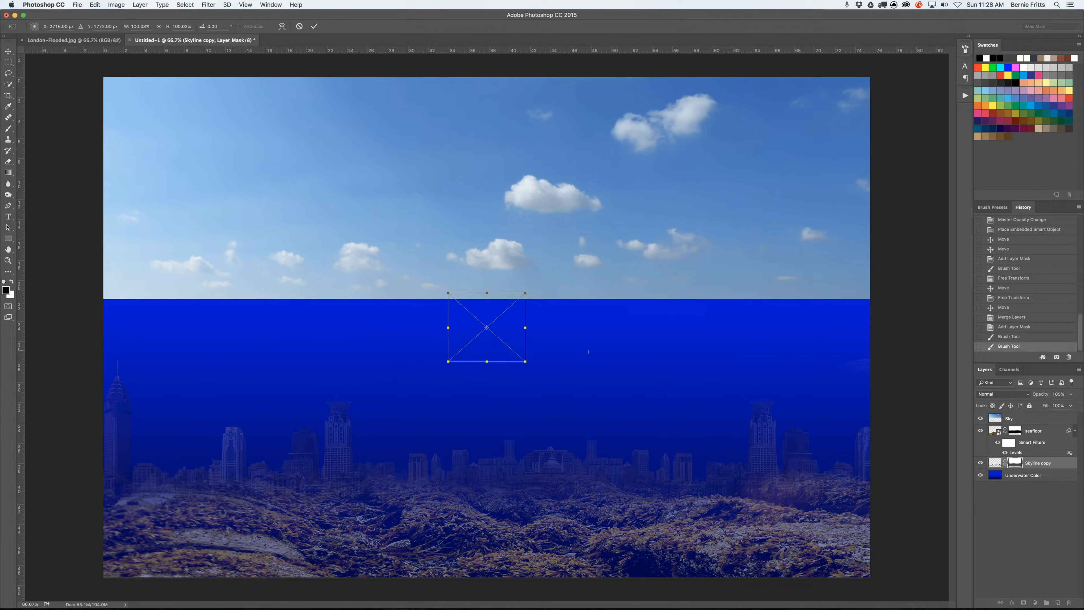
# Enlarge the placed Big Ben image to about 400% and position it standing above the seafloor near the centre of the scene
pyautogui.moveTo(528, 363); pyautogui.dragTo(694, 497)
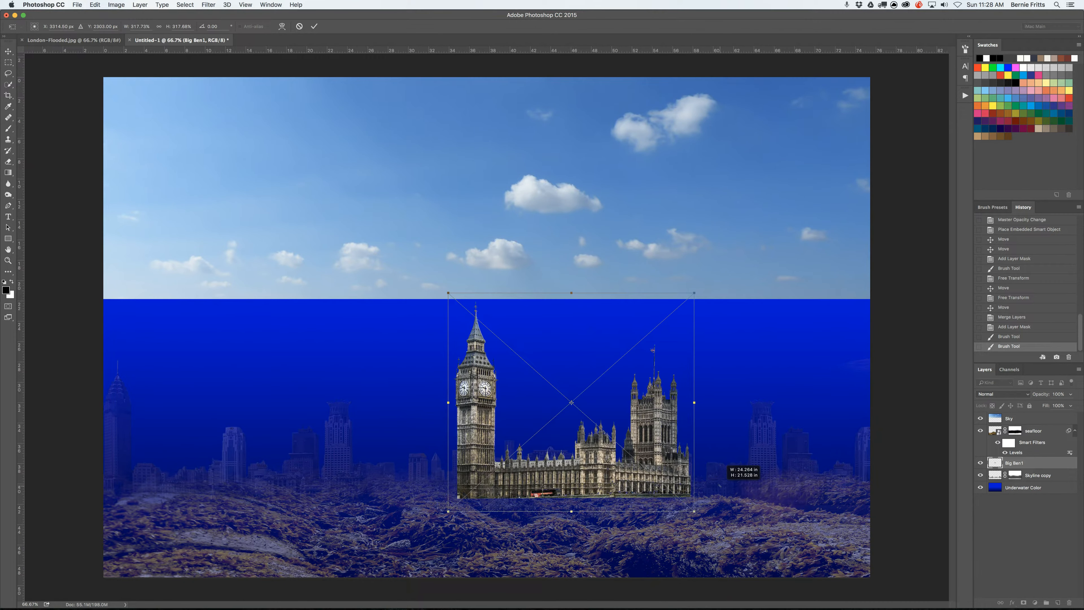
pyautogui.moveTo(568, 459); pyautogui.dragTo(409, 436)
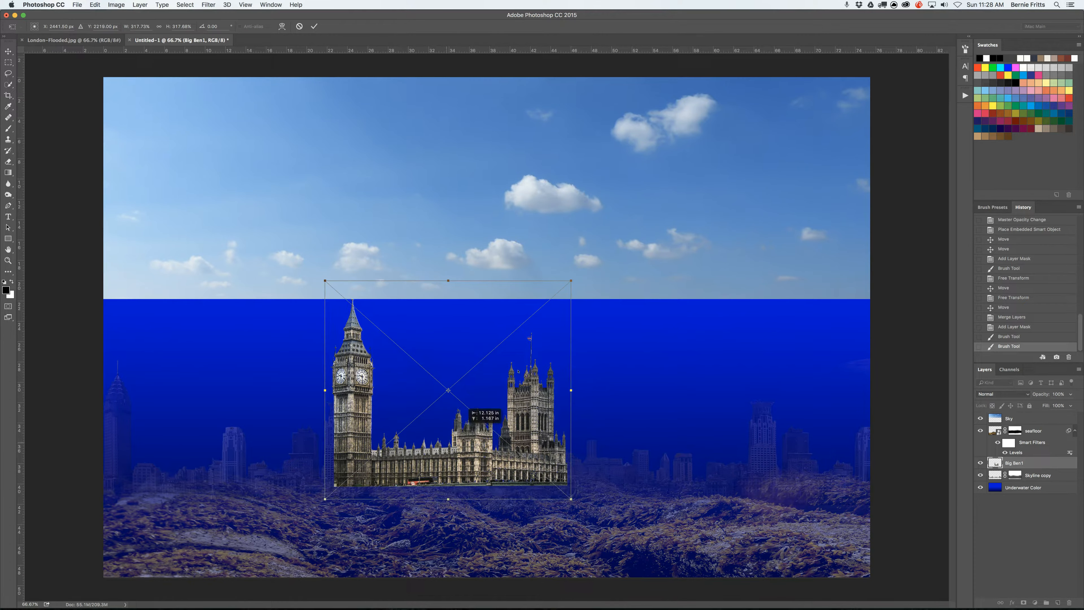
pyautogui.moveTo(573, 279); pyautogui.dragTo(663, 252)
pyautogui.press('Return')
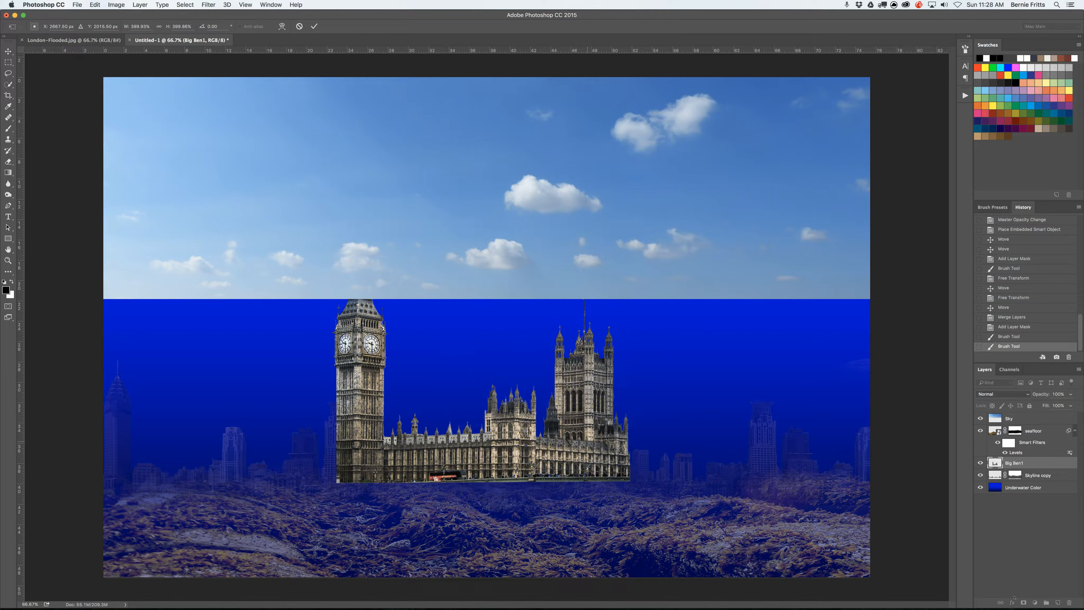
# Bring the Big Ben1 layer to the top of the stack and shift the building slightly down onto the seafloor
pyautogui.moveTo(1020, 463); pyautogui.dragTo(1021, 418)
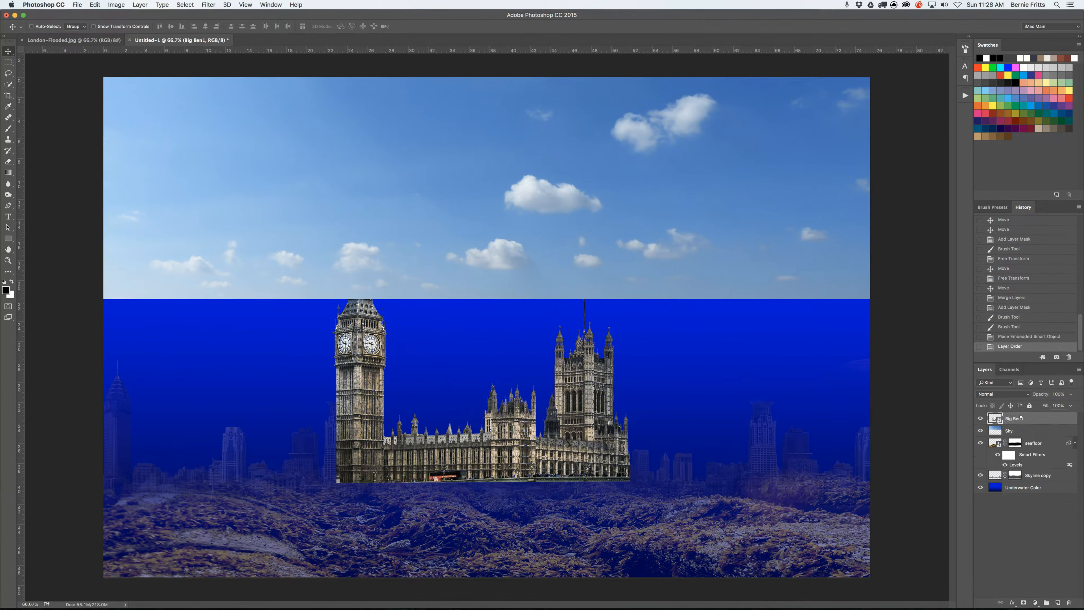
pyautogui.moveTo(215, 343); pyautogui.dragTo(217, 352)
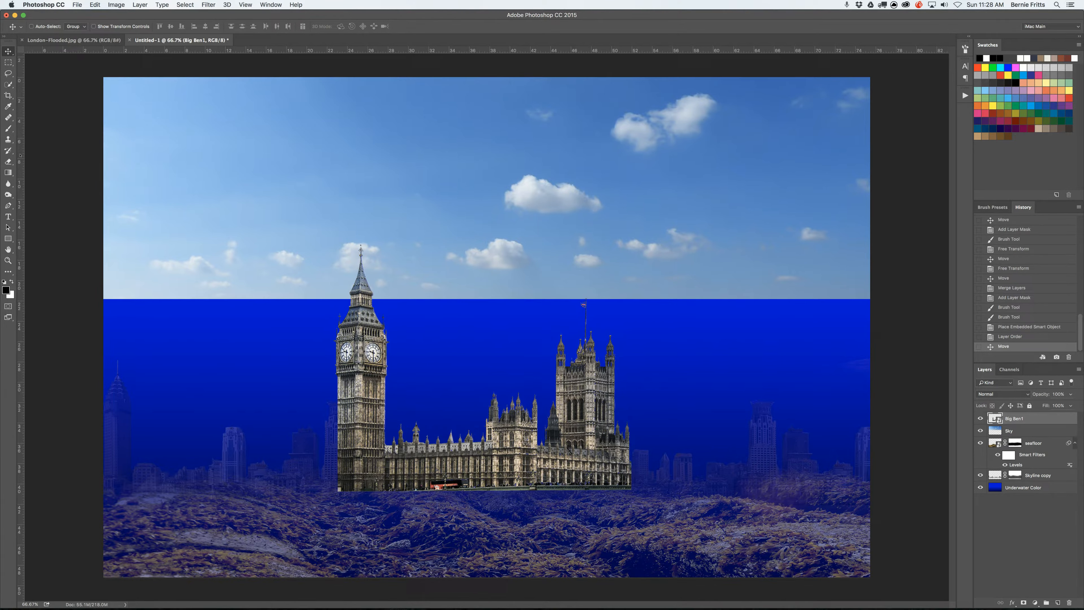
# With Big Ben1 dimmed to 20% opacity, add a mask, paint black along the building's base with a large soft brush, and restore 100% opacity
pyautogui.press('5')
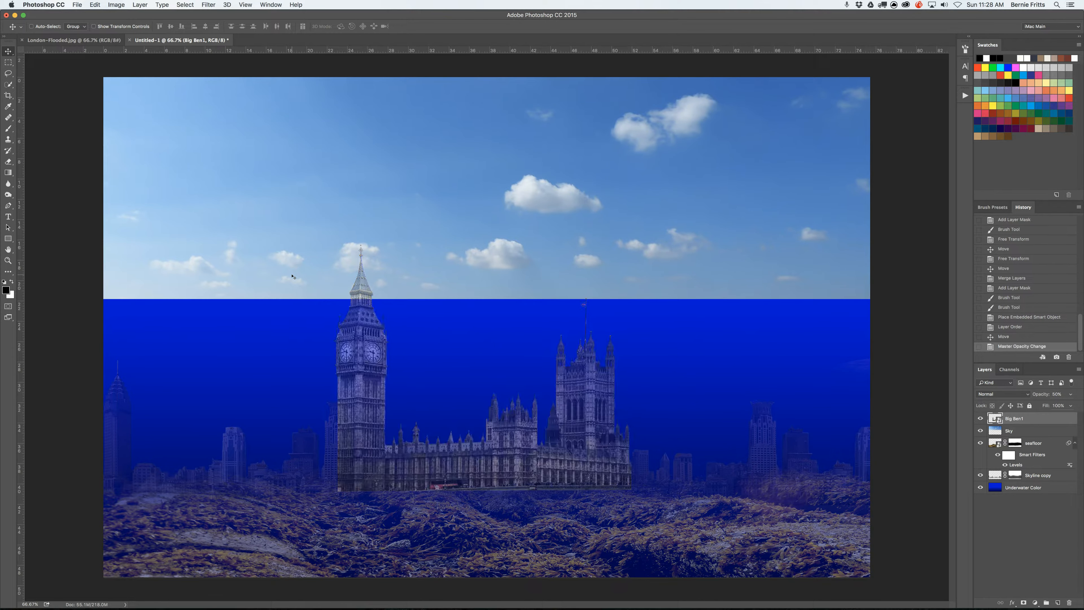
pyautogui.press('2')
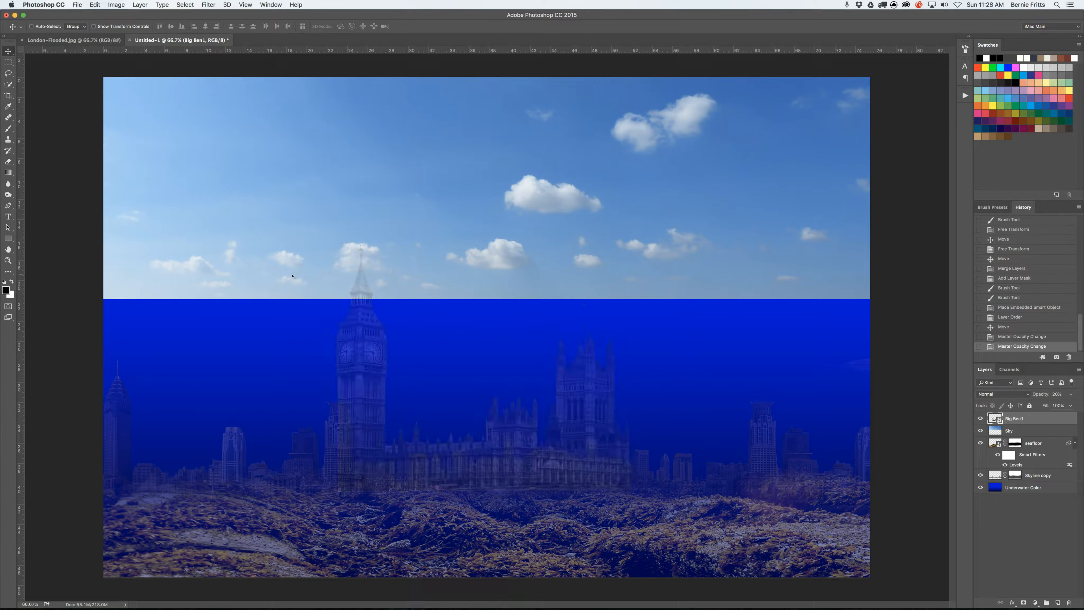
pyautogui.click(1024, 602)
pyautogui.click(8, 128)
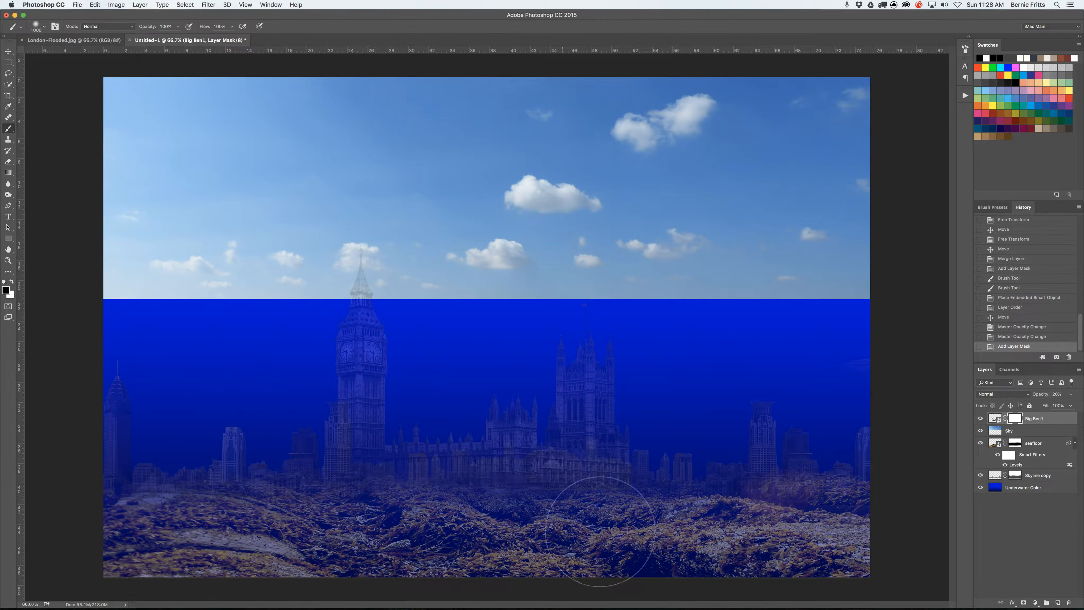
pyautogui.moveTo(442, 542)
pyautogui.mouseDown()
pyautogui.moveTo(362, 546)
pyautogui.moveTo(557, 547)
pyautogui.mouseUp()
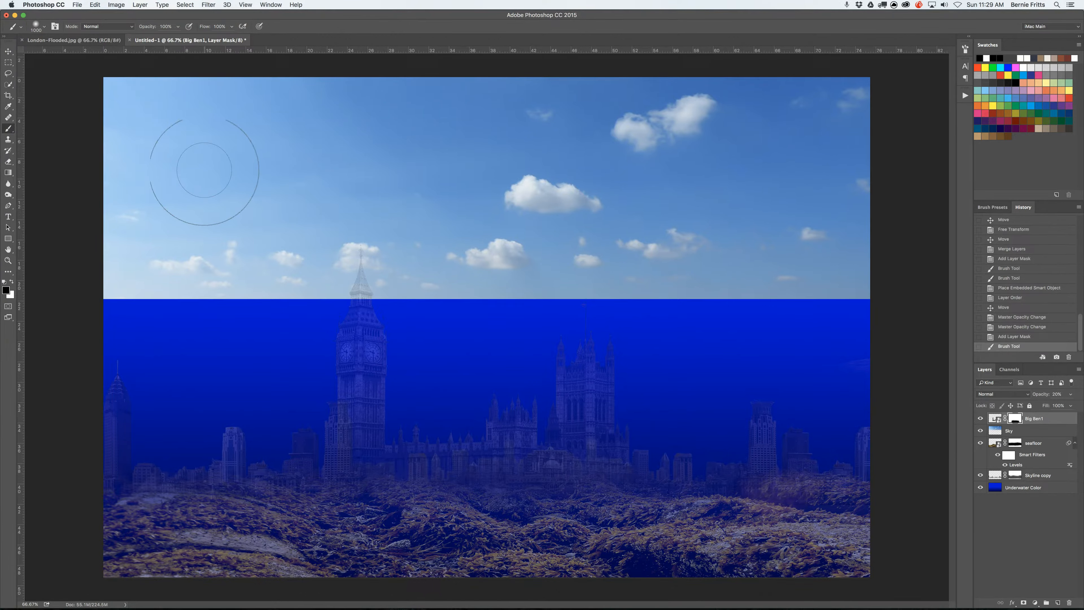
pyautogui.press('v')
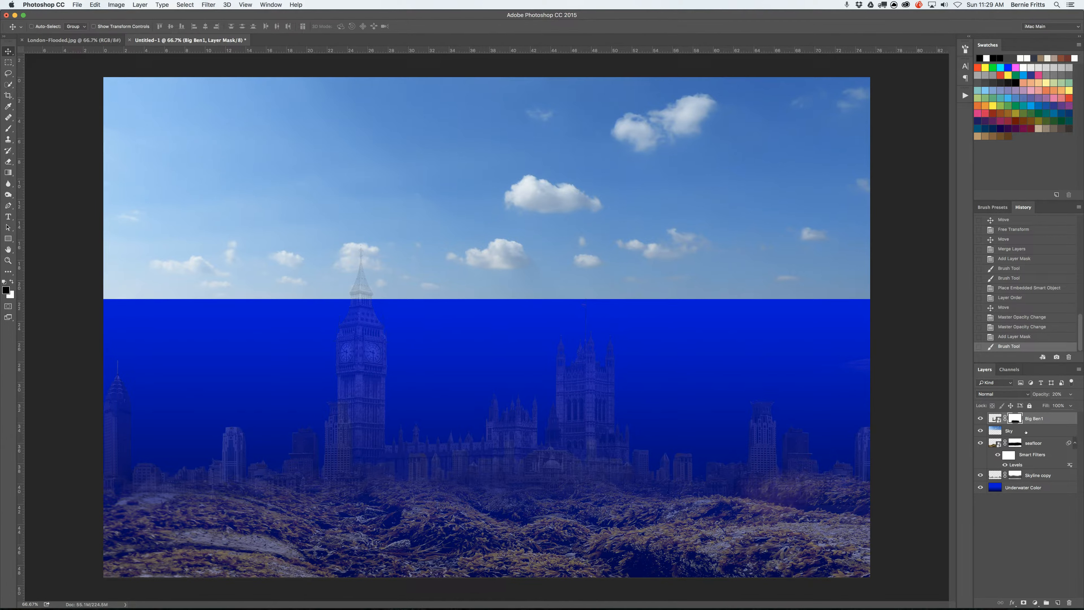
pyautogui.press('0')
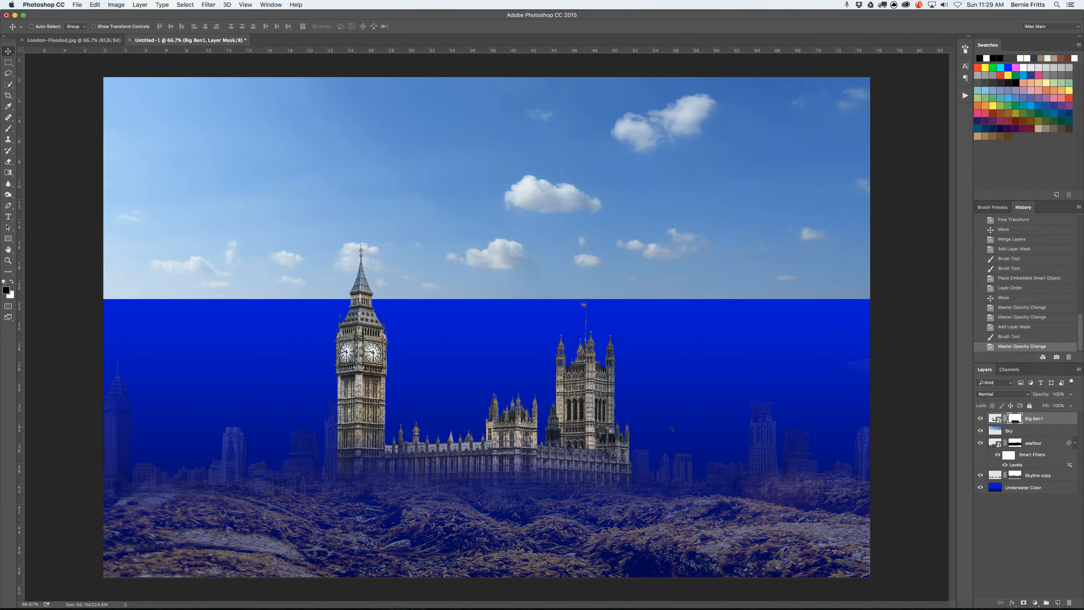
# Add a new layer above Big Ben1, load the building's outline as a selection, and fill it with black at 100% opacity
pyautogui.click(1058, 602)
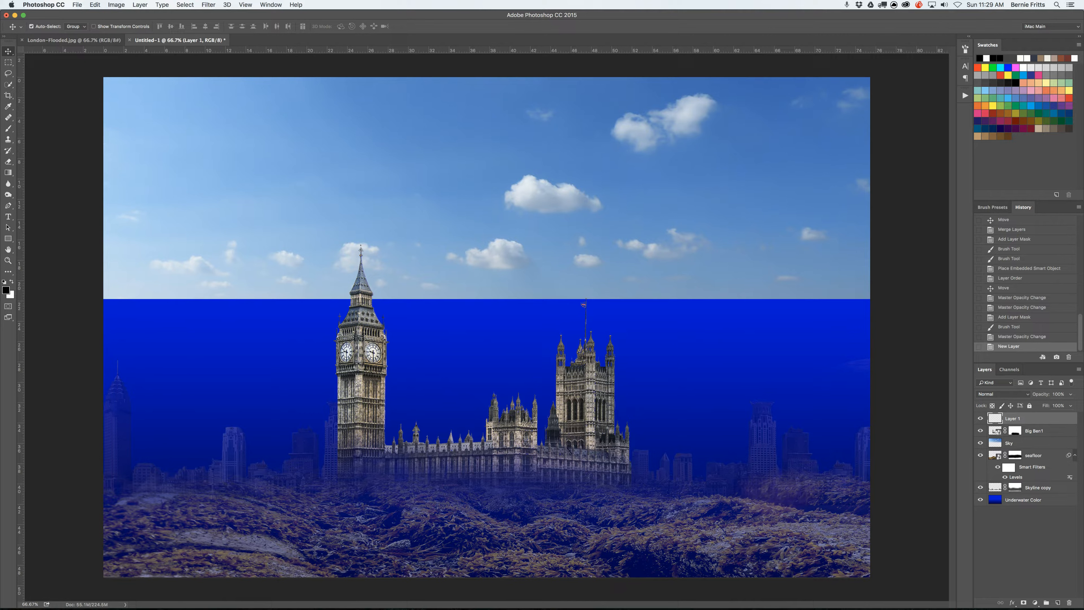
pyautogui.keyDown('super'); pyautogui.click(996, 431); pyautogui.keyUp('super')
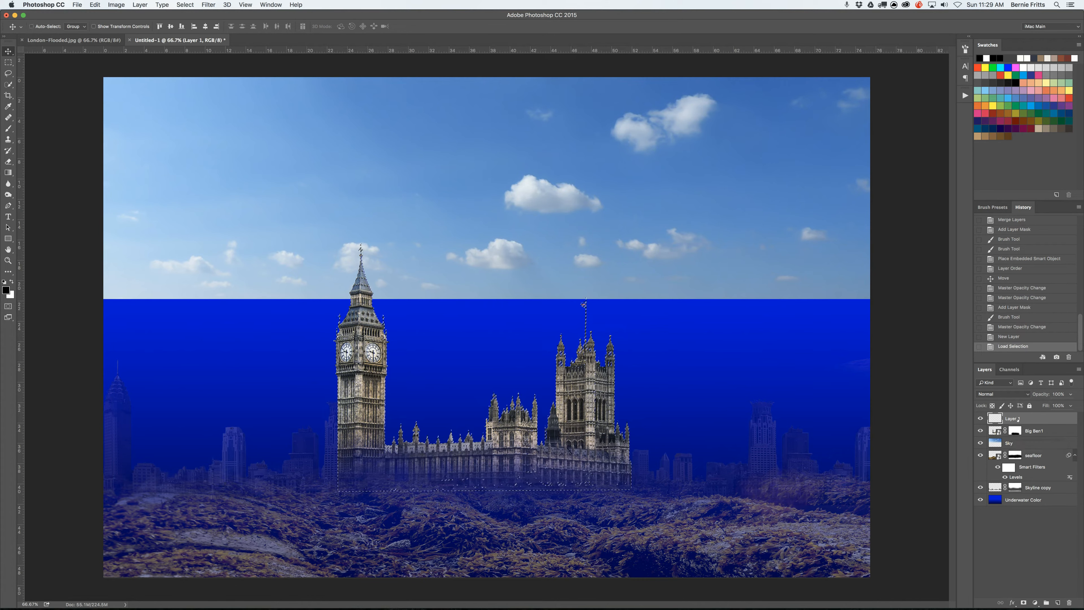
pyautogui.hotkey('alt', 'BackSpace')
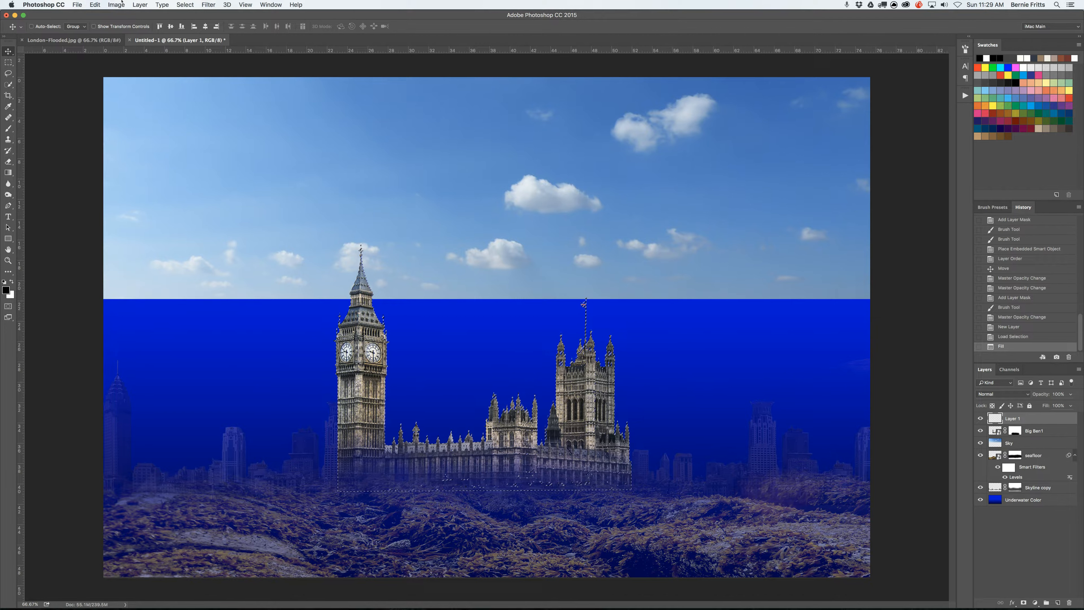
pyautogui.click(95, 4)
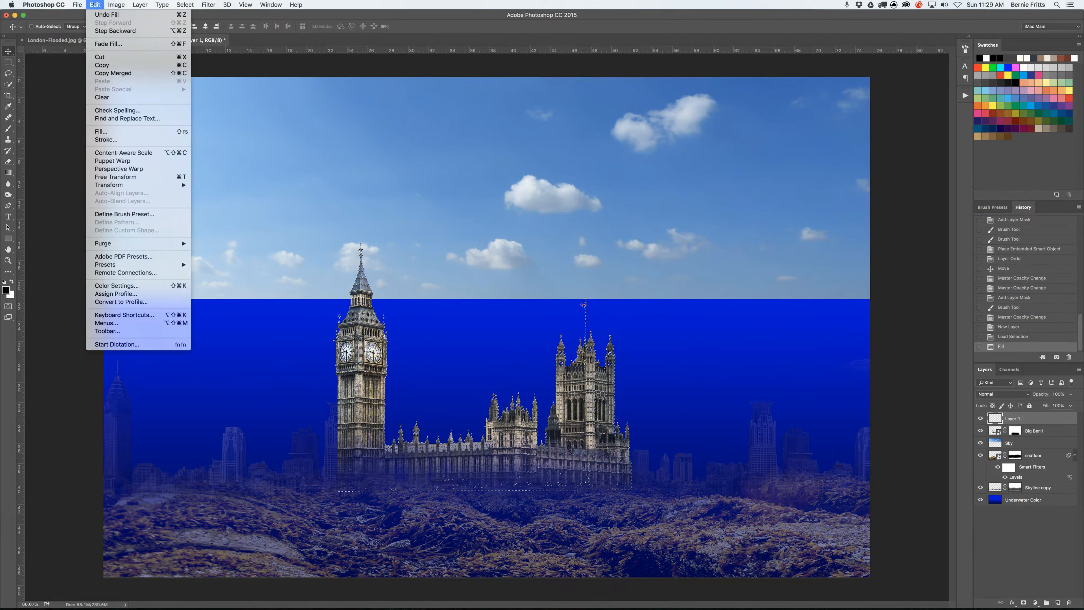
pyautogui.click(102, 132)
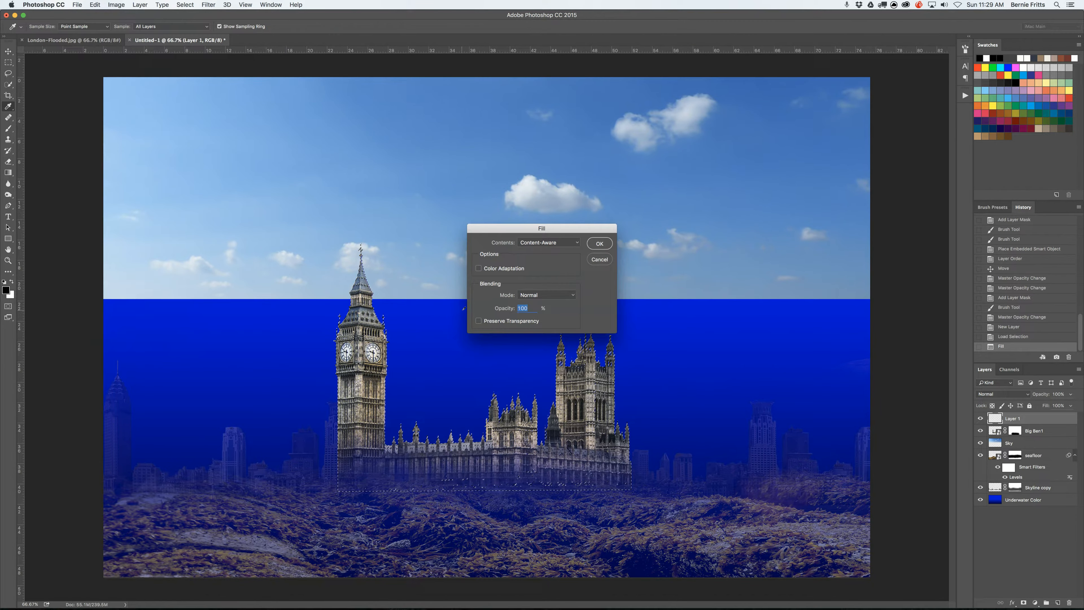
pyautogui.click(543, 296)
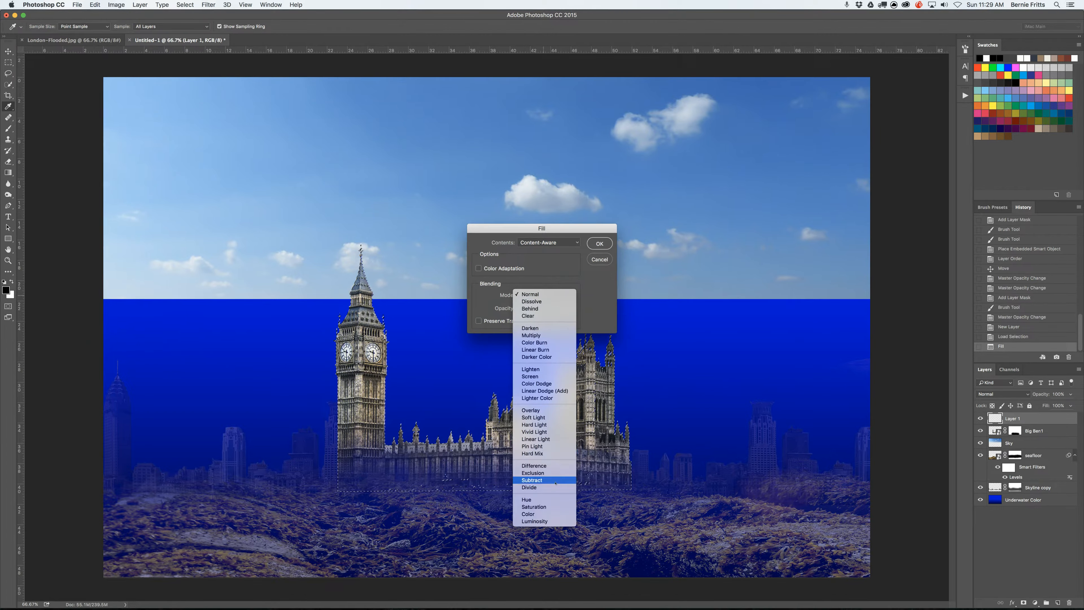
pyautogui.click(531, 294)
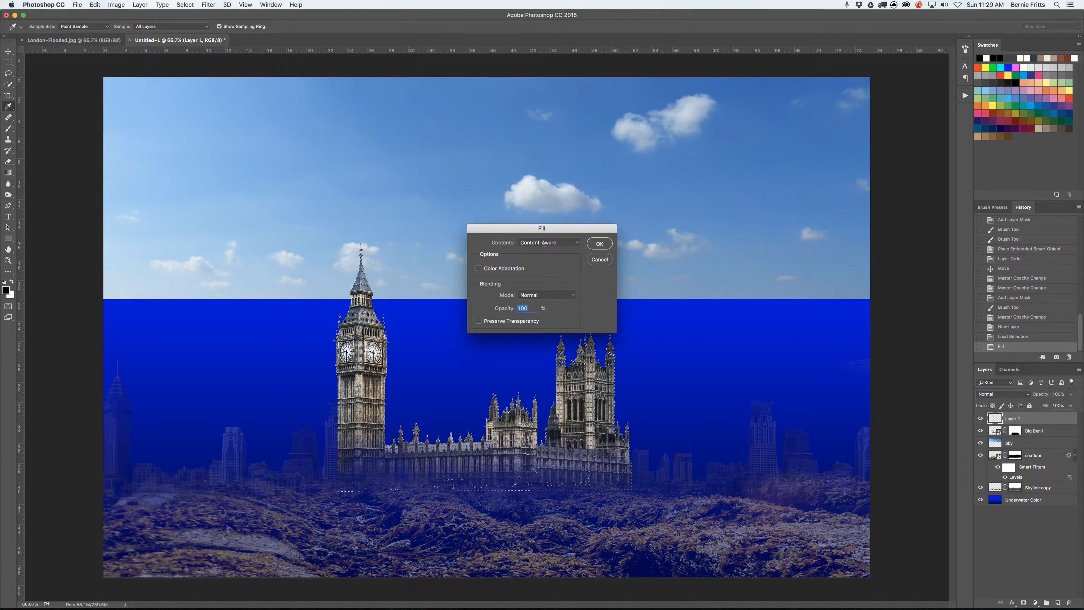
pyautogui.click(549, 242)
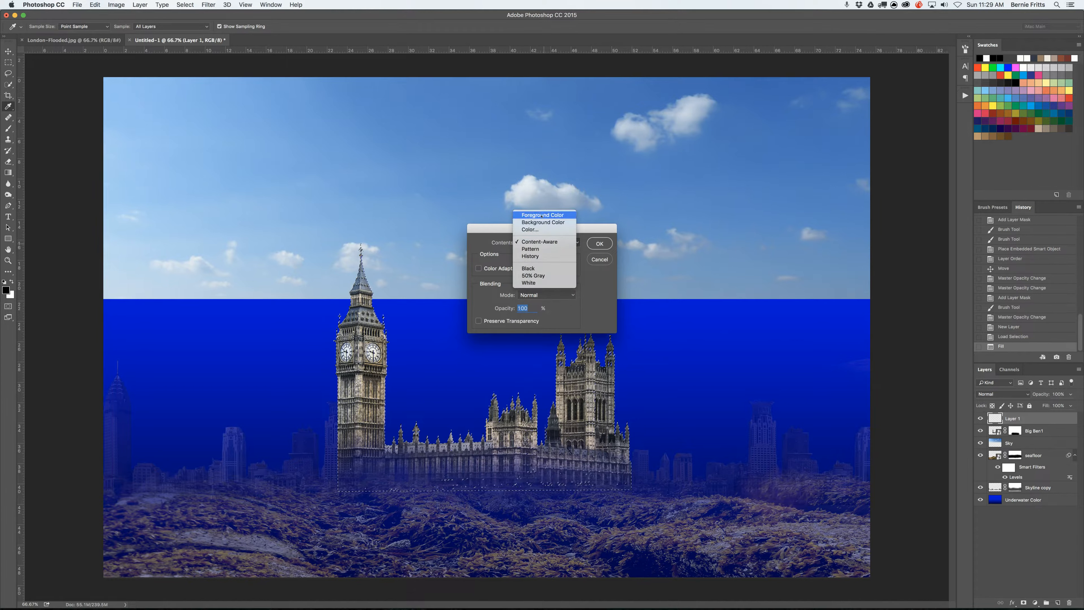
pyautogui.click(534, 268)
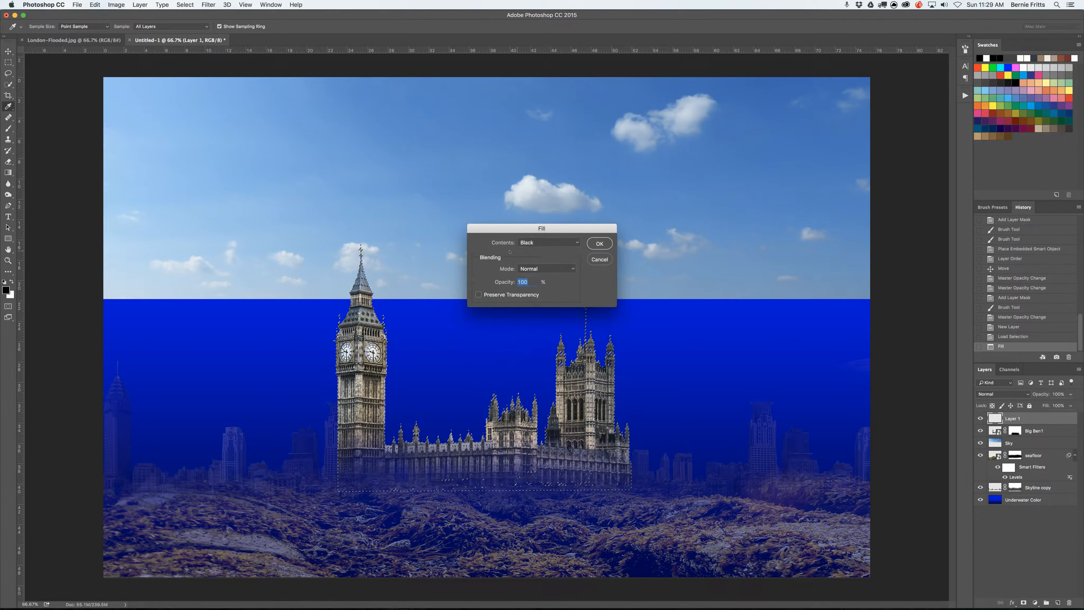
pyautogui.click(599, 243)
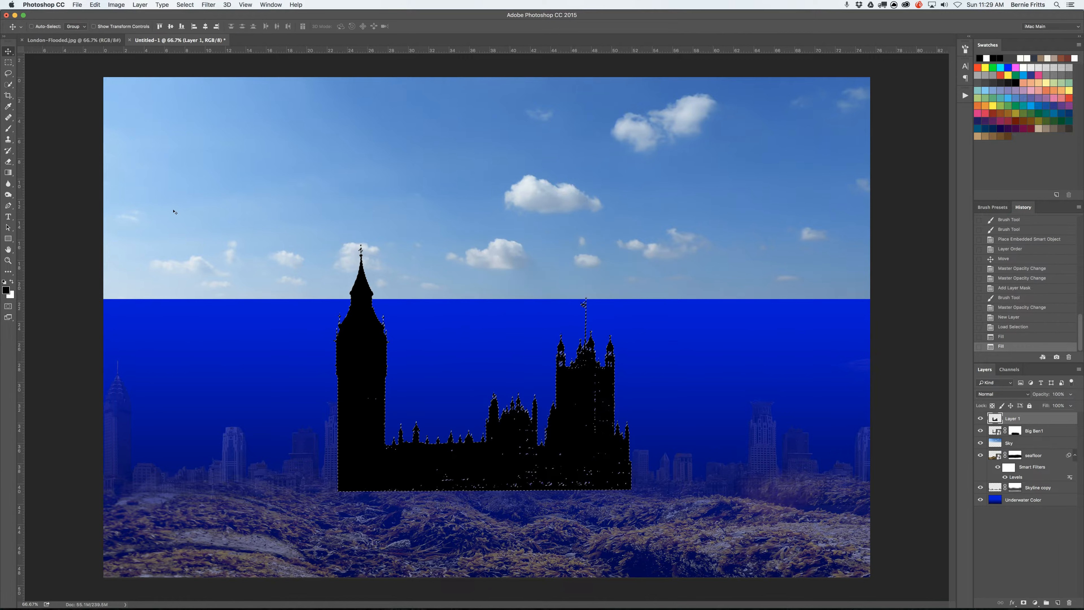
# Deselect the building outline and set the black silhouette layer's opacity to 60%
pyautogui.click(8, 83)
pyautogui.click(295, 179)
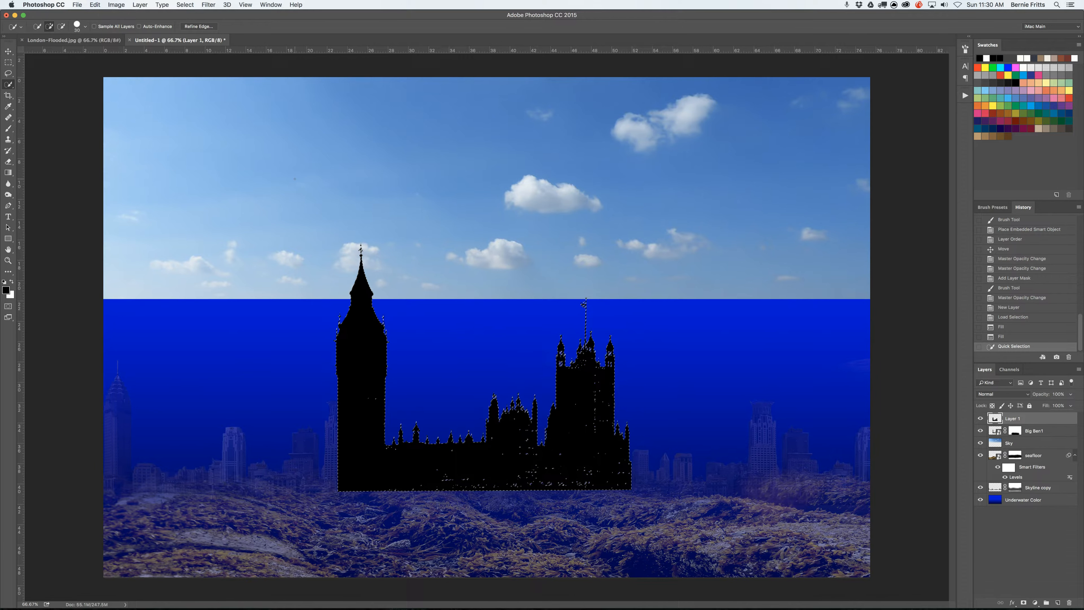
pyautogui.press('super+d')
pyautogui.press('6')
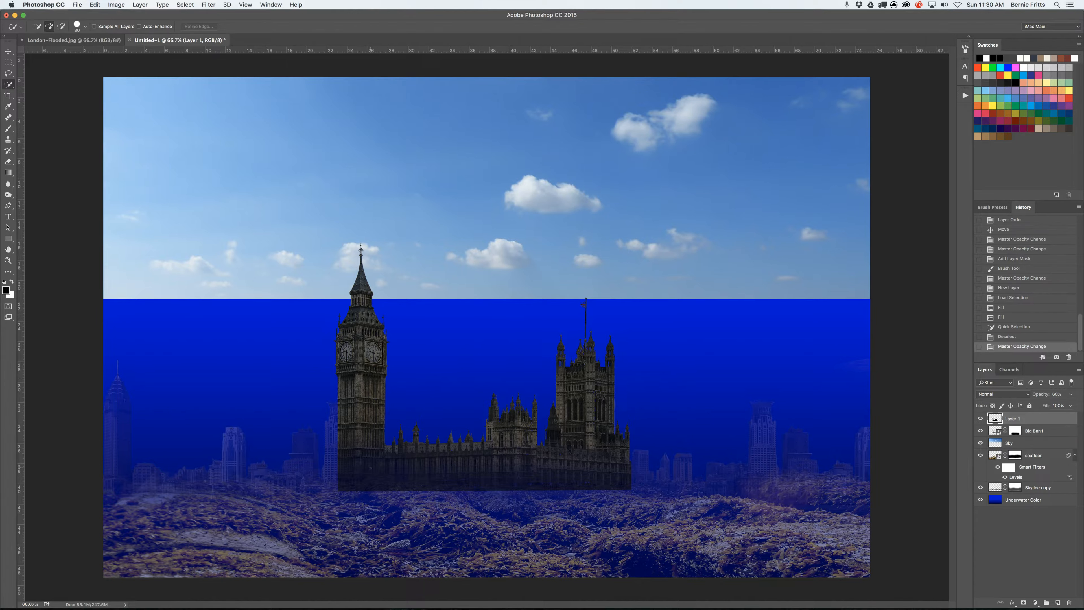
pyautogui.click(8, 51)
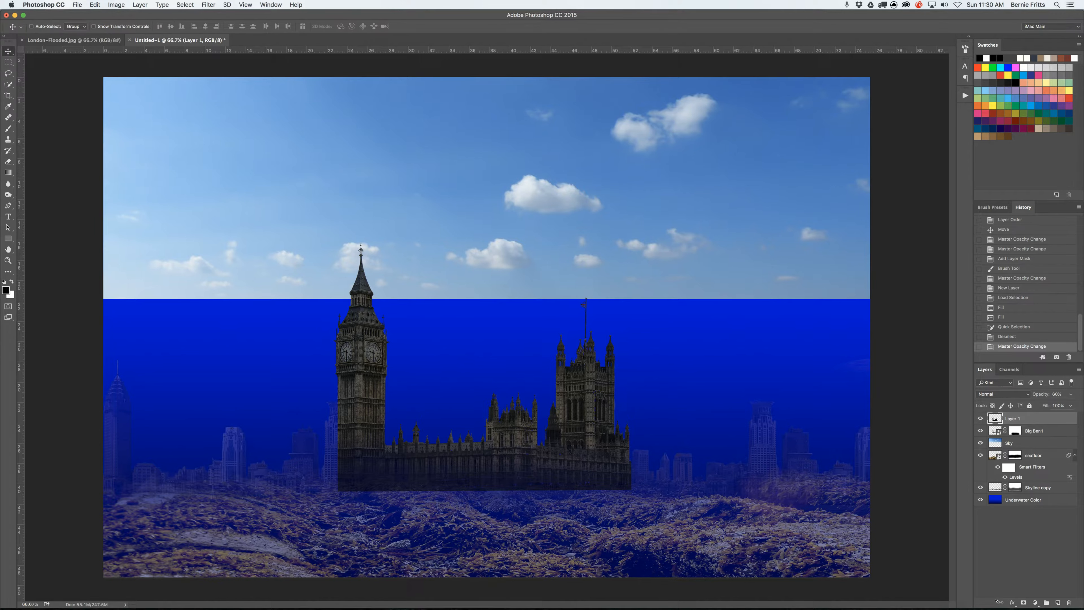
# Add a mask to the black silhouette layer and paint black over the upper towers so the shading stays near the base
pyautogui.click(1023, 603)
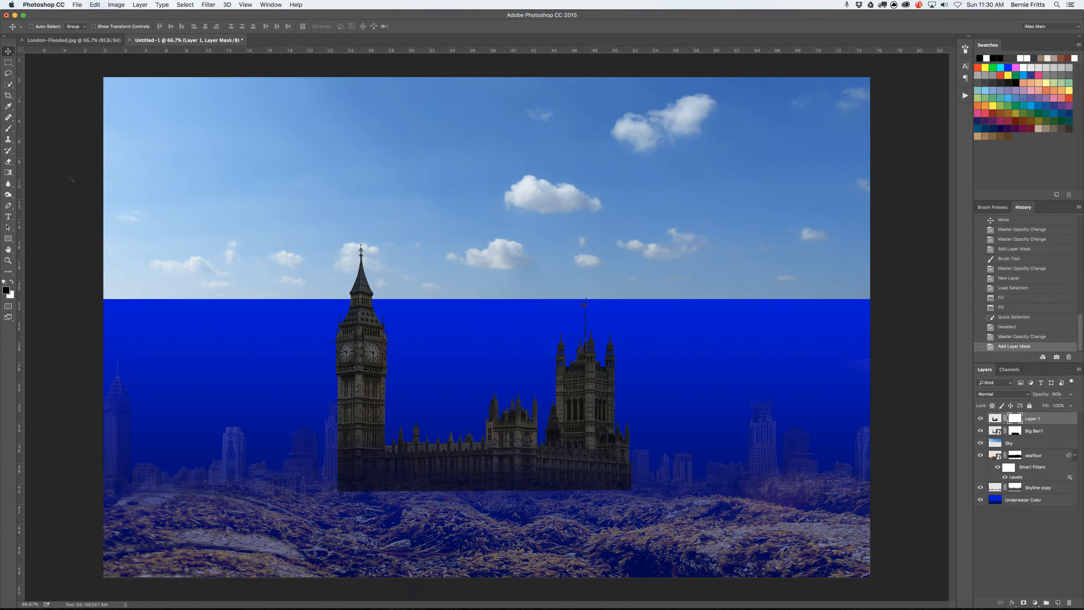
pyautogui.click(8, 129)
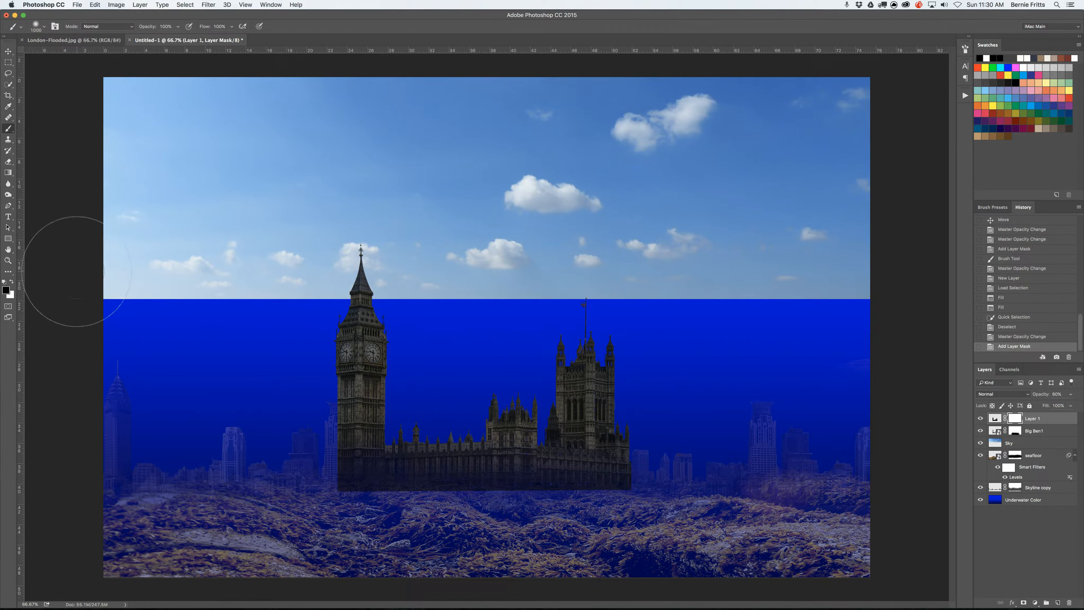
pyautogui.moveTo(283, 259)
pyautogui.mouseDown()
pyautogui.moveTo(411, 242)
pyautogui.moveTo(503, 331)
pyautogui.moveTo(510, 292)
pyautogui.moveTo(393, 267)
pyautogui.moveTo(299, 280)
pyautogui.mouseUp()
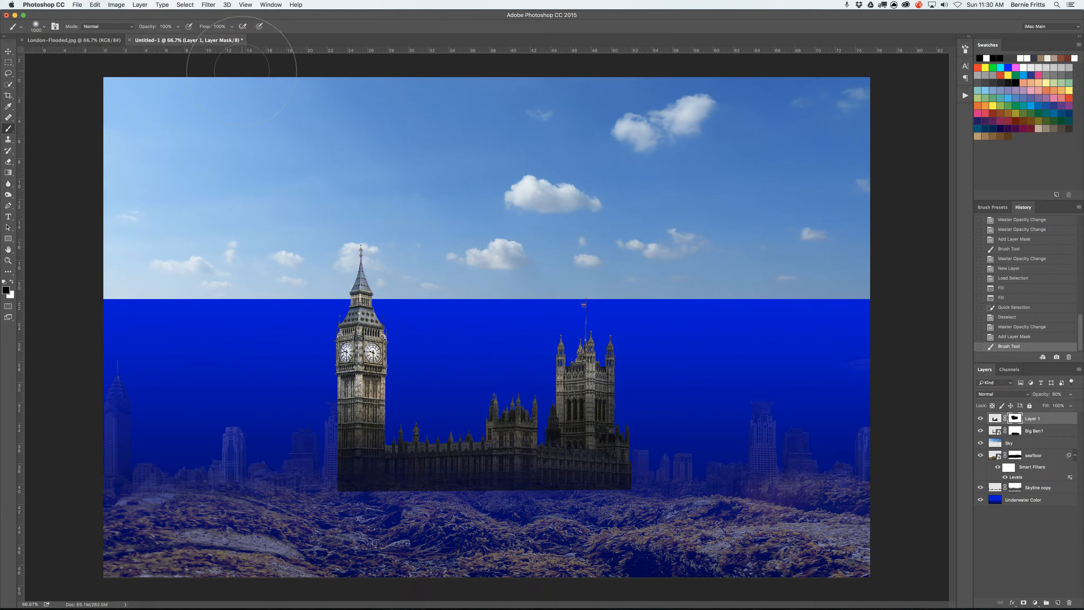
pyautogui.click(7, 51)
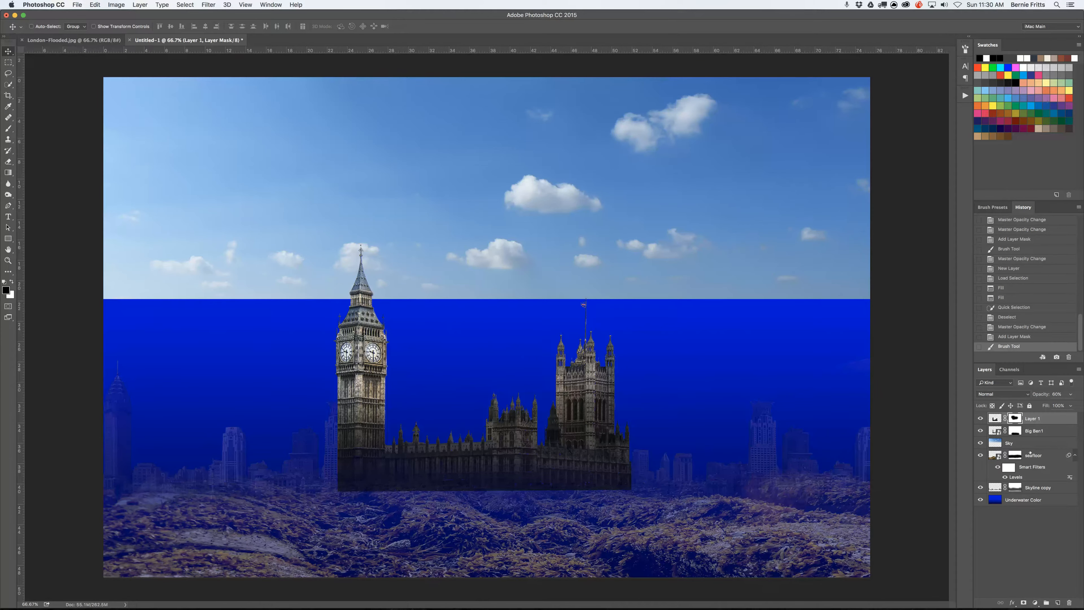
# Sample the water's blue beside the clock tower and add a new layer directly above Big Ben1
pyautogui.click(1037, 432)
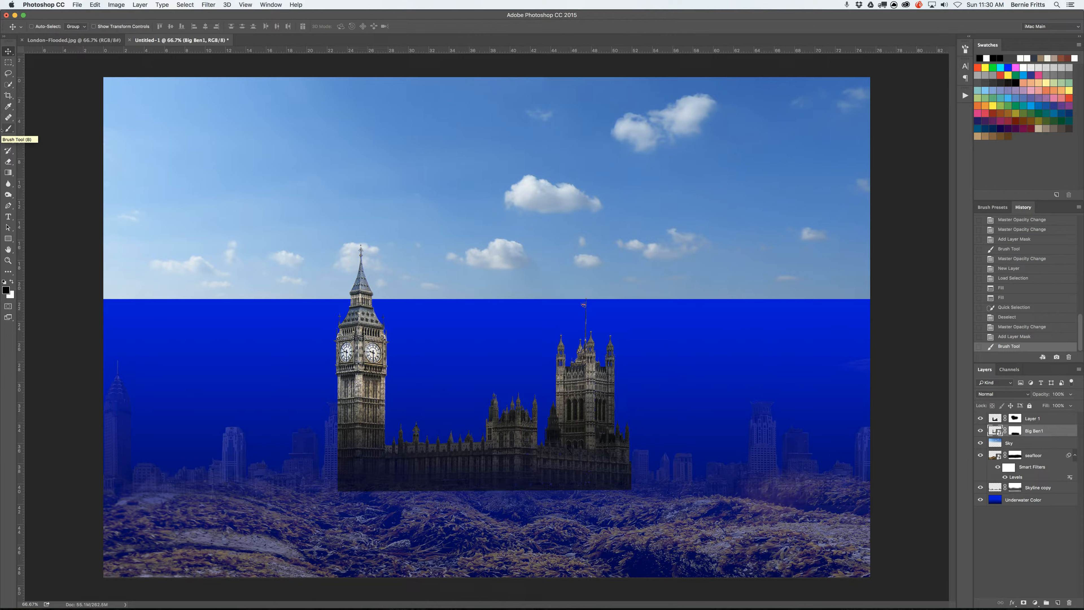
pyautogui.click(8, 107)
pyautogui.click(324, 386)
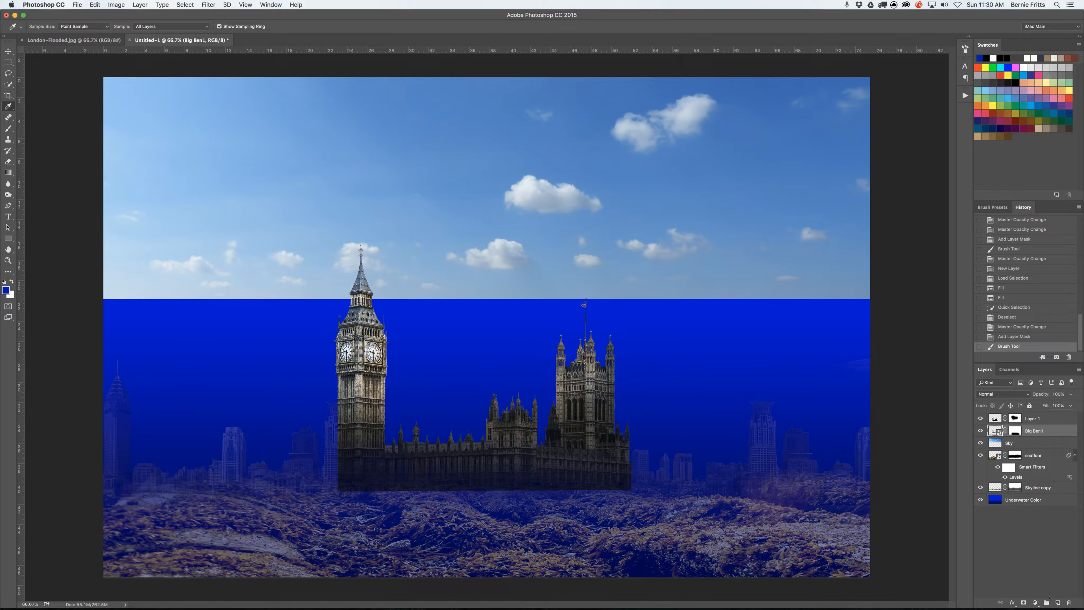
pyautogui.click(1059, 603)
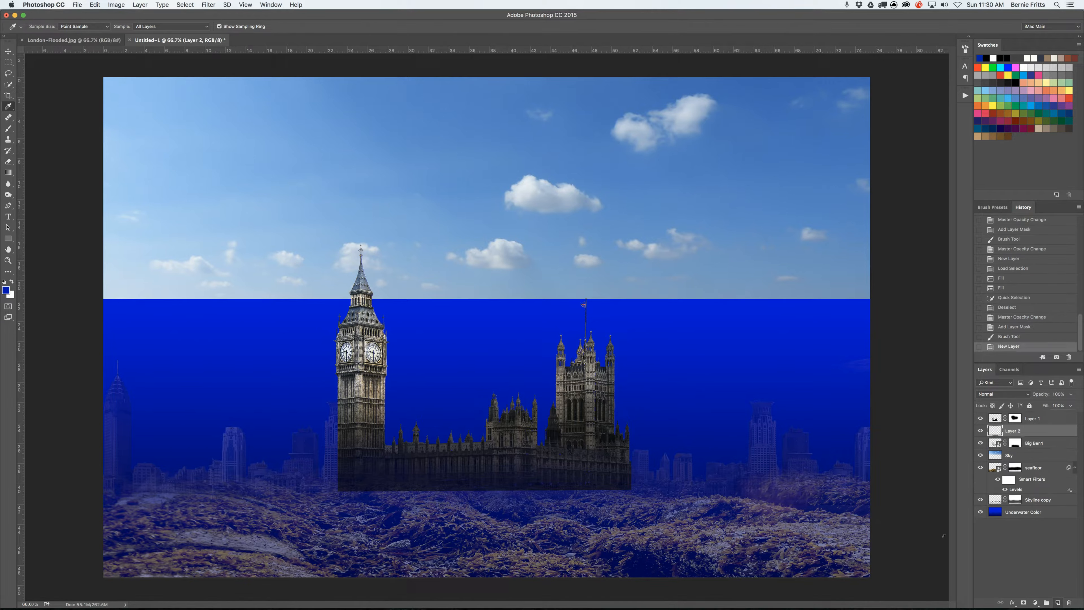
# Fill the new layer with the sampled blue foreground color in Normal mode at 100% opacity
pyautogui.click(124, 4)
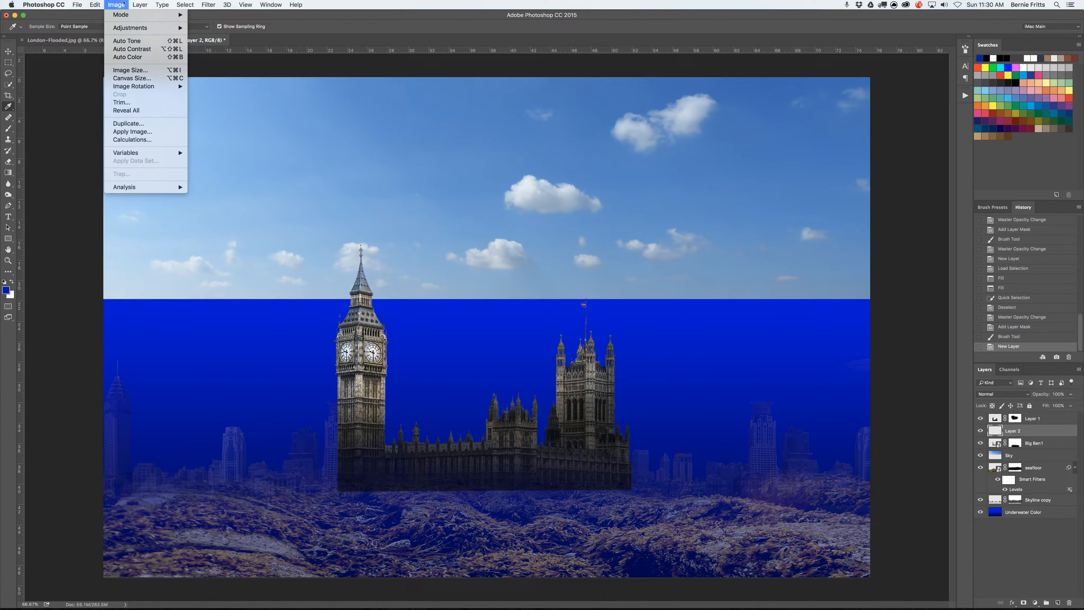
pyautogui.moveTo(95, 4)
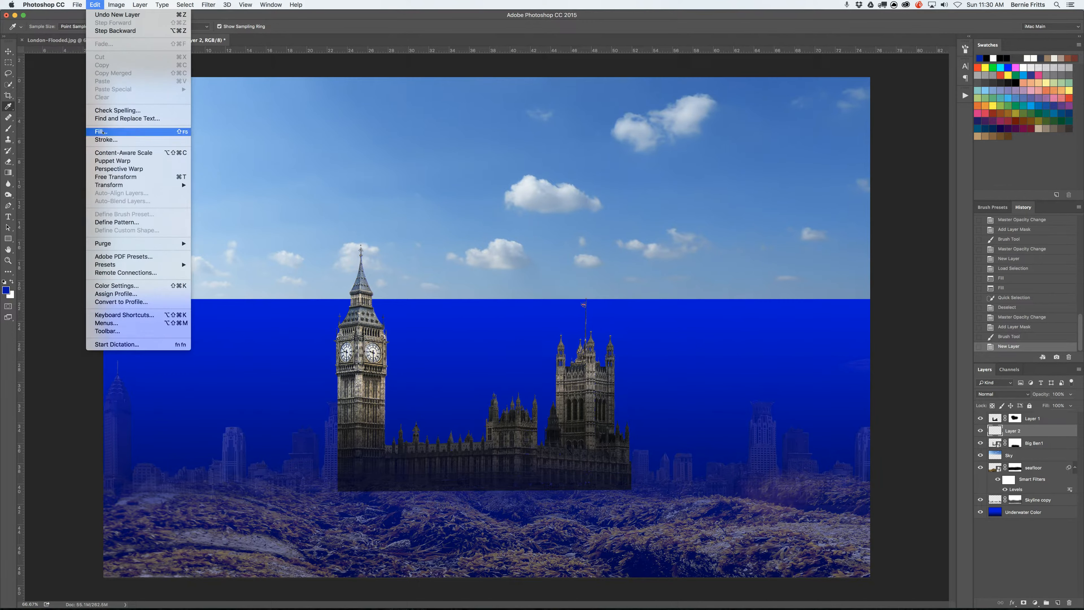
pyautogui.click(104, 129)
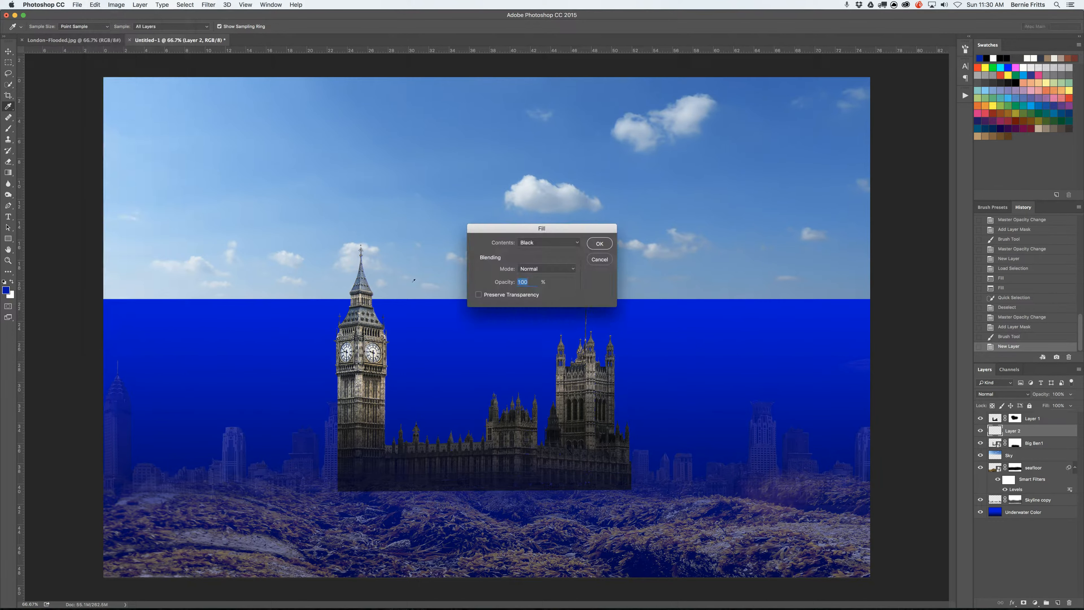
pyautogui.click(538, 242)
pyautogui.click(540, 188)
pyautogui.click(599, 243)
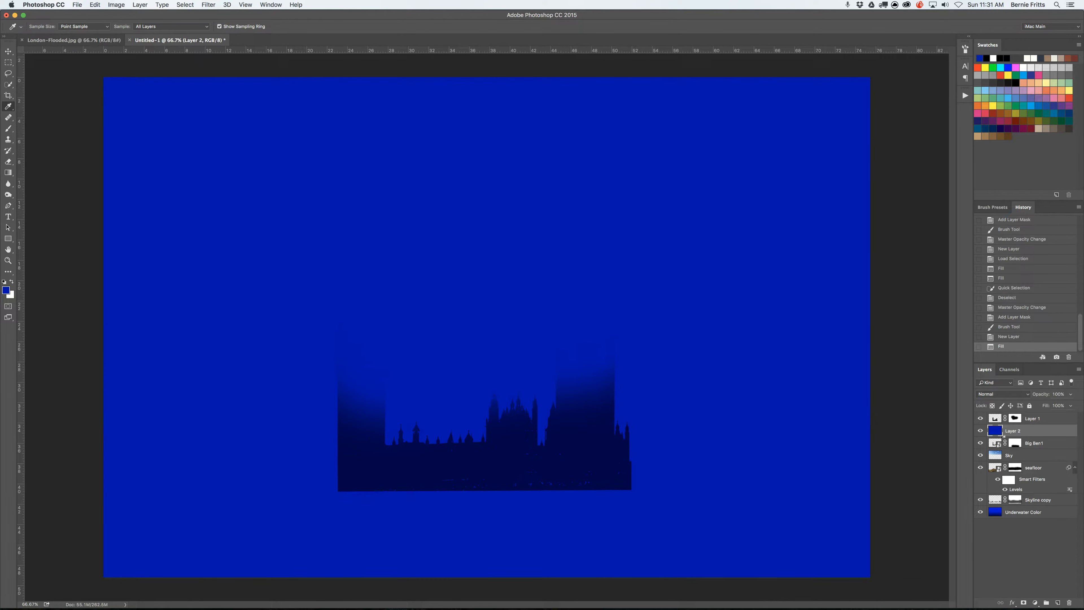
# Clip the blue layer to Big Ben1 and set its opacity to 50%
pyautogui.keyDown('alt'); pyautogui.click(1040, 436); pyautogui.keyUp('alt')
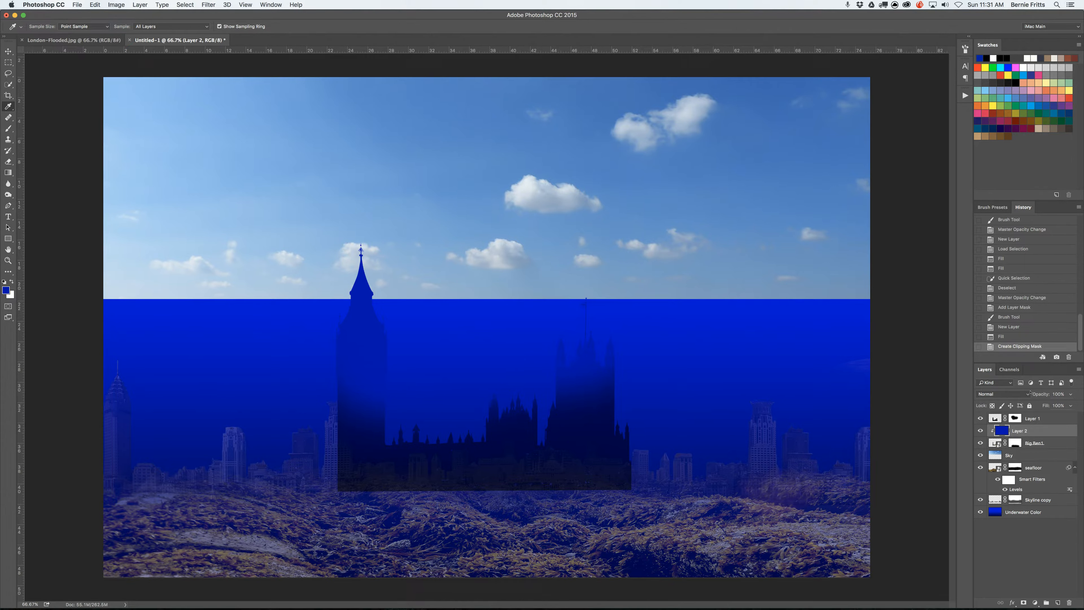
pyautogui.press('5')
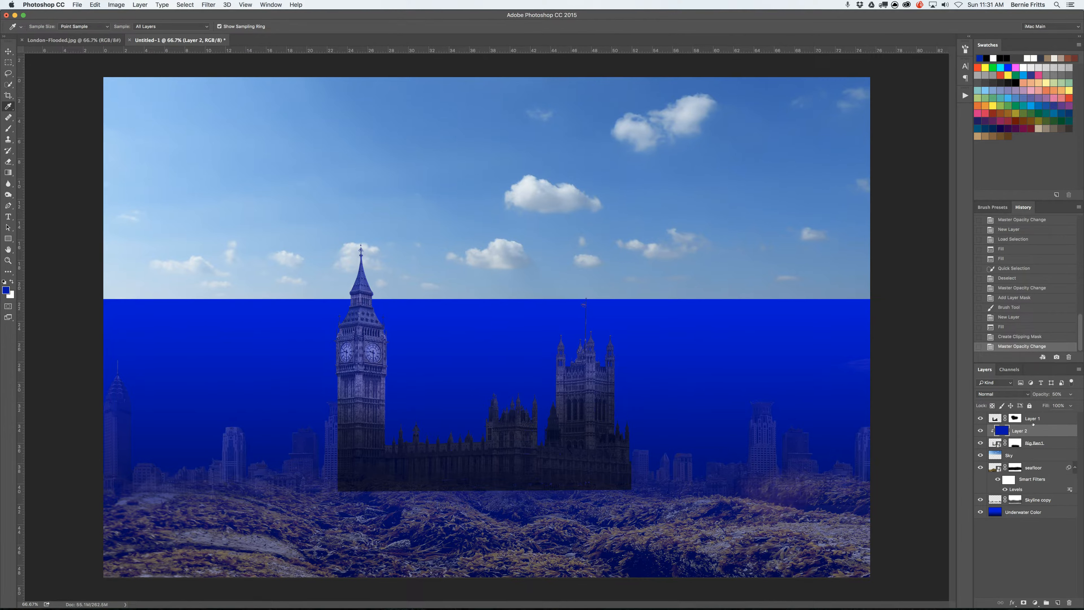
# Move the black shading layer between the blue tint and Big Ben1, and compare the building with the shading hidden and shown
pyautogui.moveTo(1036, 418); pyautogui.dragTo(1036, 438)
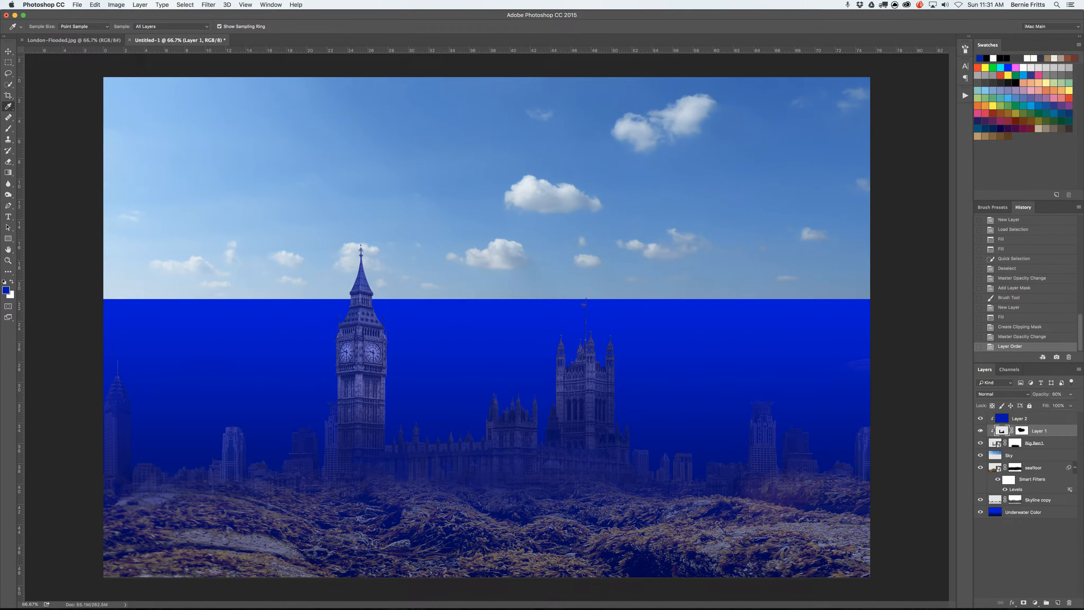
pyautogui.click(981, 431)
pyautogui.click(981, 431)
pyautogui.click(981, 431)
pyautogui.click(980, 431)
pyautogui.click(1001, 420)
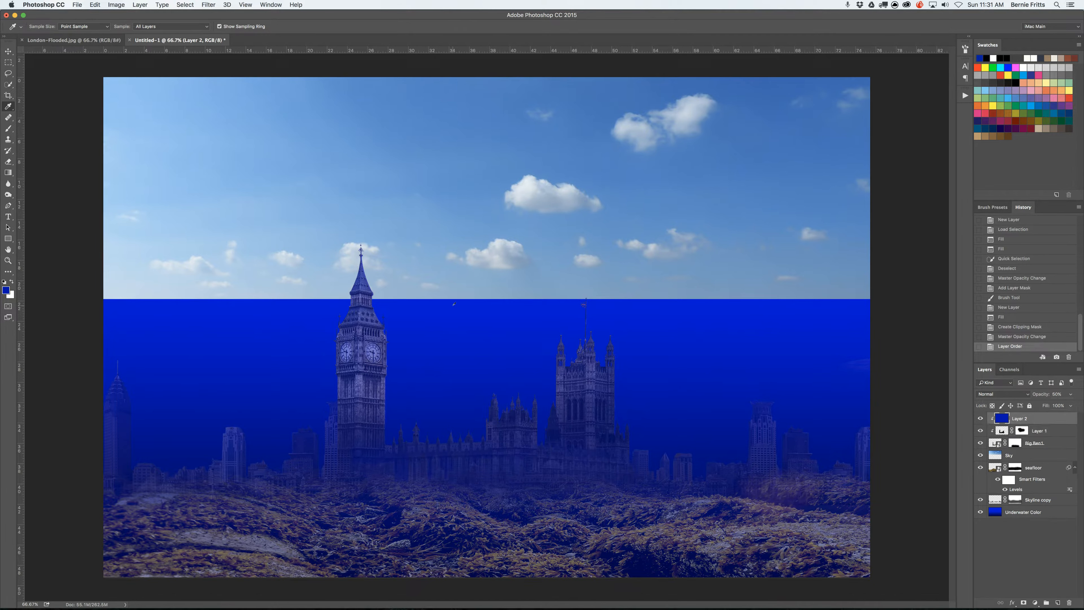
pyautogui.click(4, 63)
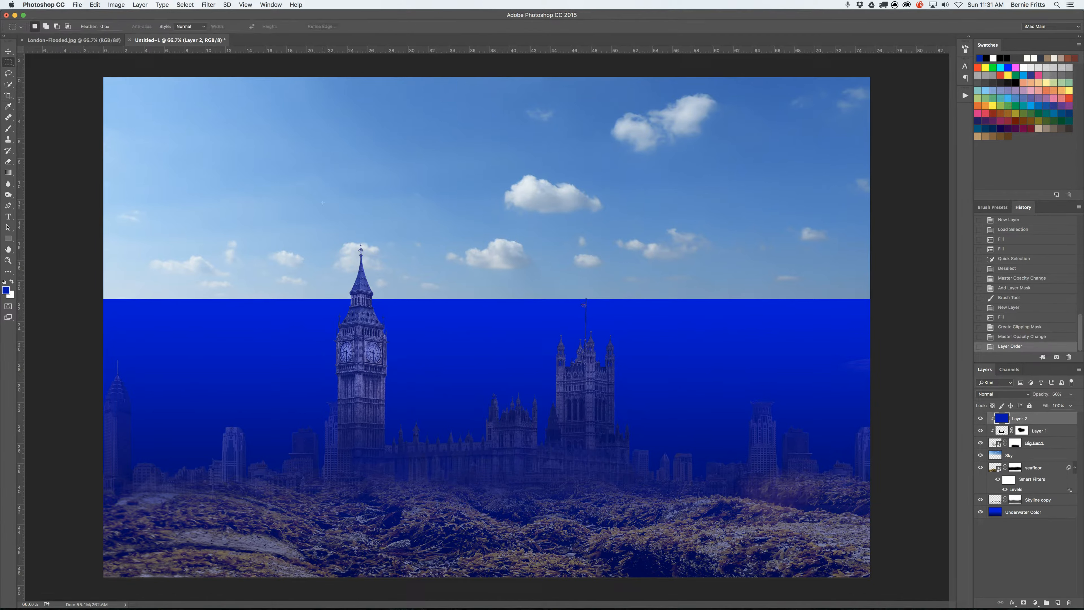
pyautogui.moveTo(281, 214); pyautogui.dragTo(422, 299)
pyautogui.click(497, 257)
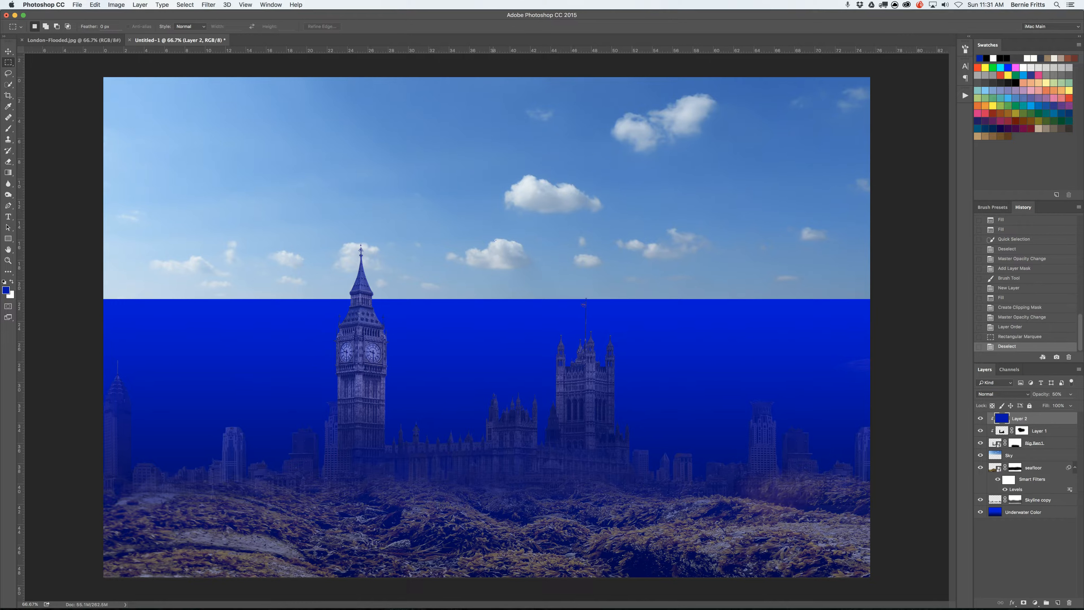
pyautogui.click(75, 5)
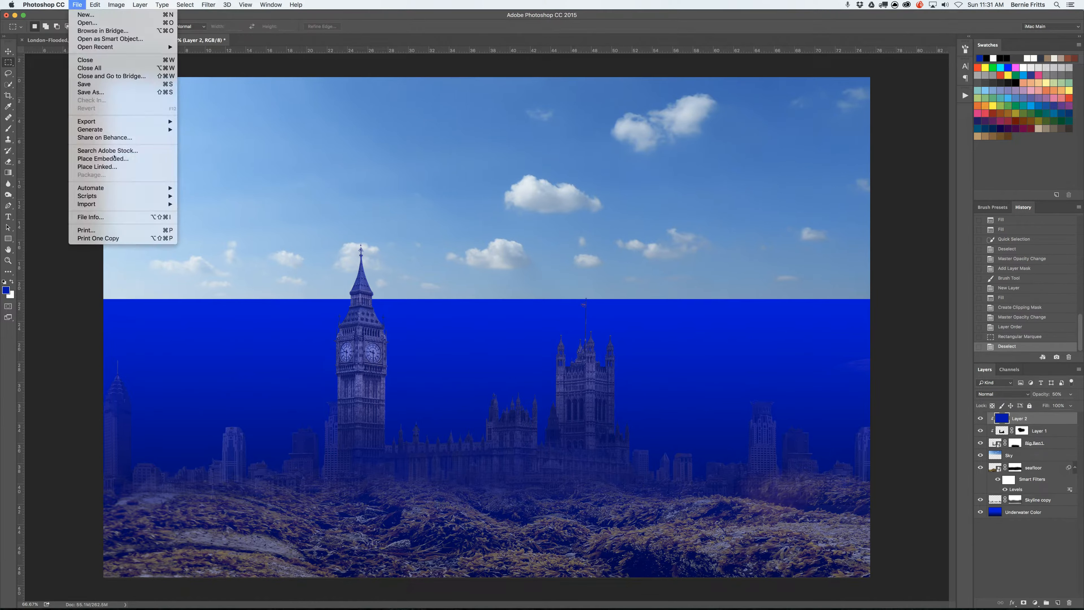
pyautogui.click(265, 183)
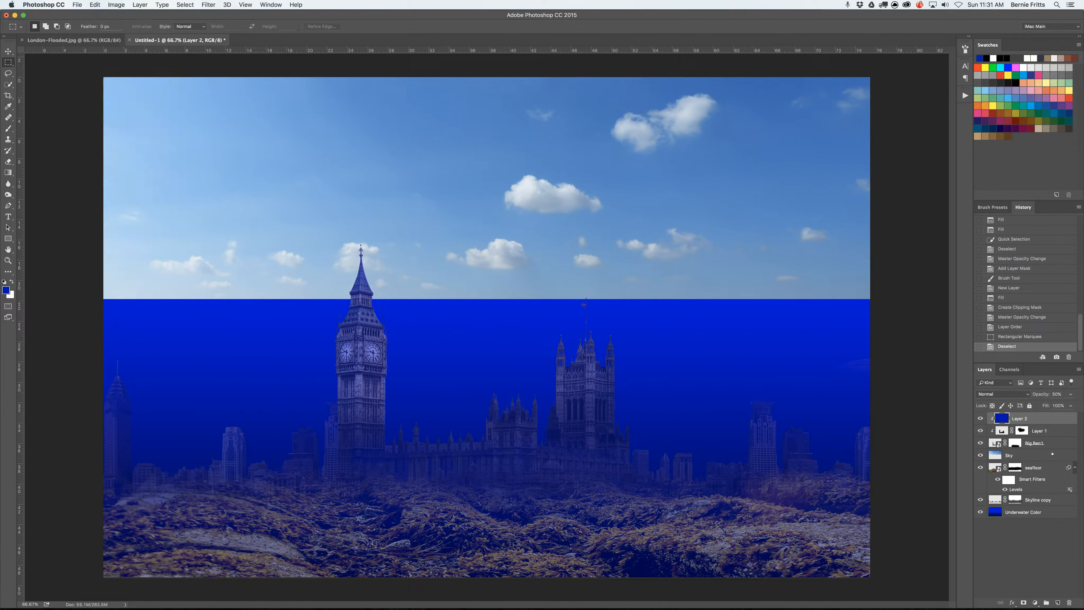
# Place Ocean.png as an embedded image directly above the Sky layer
pyautogui.click(1037, 458)
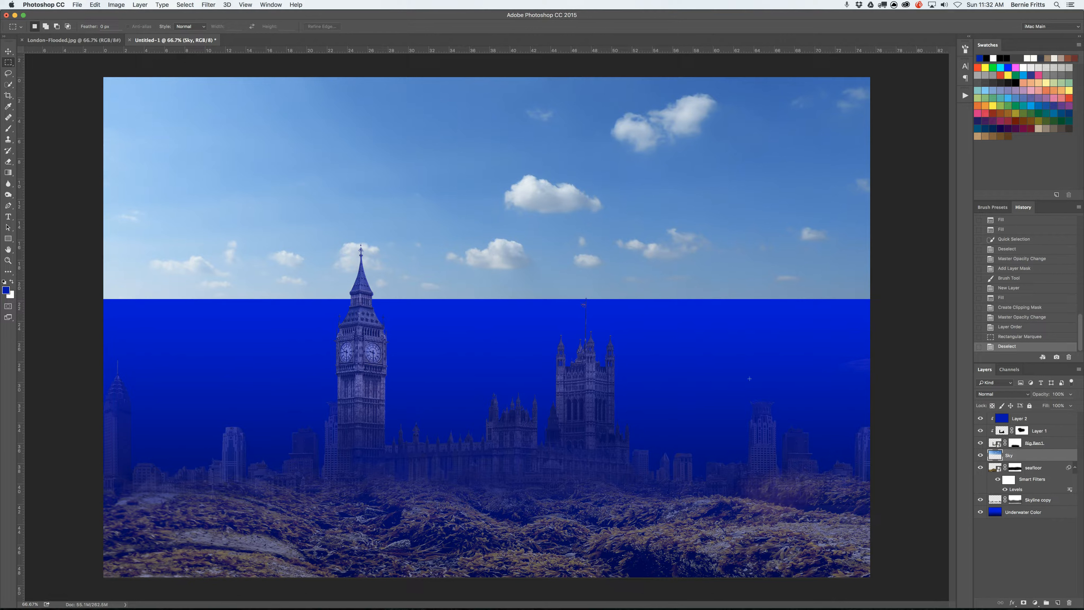
pyautogui.click(90, 4)
pyautogui.moveTo(78, 5)
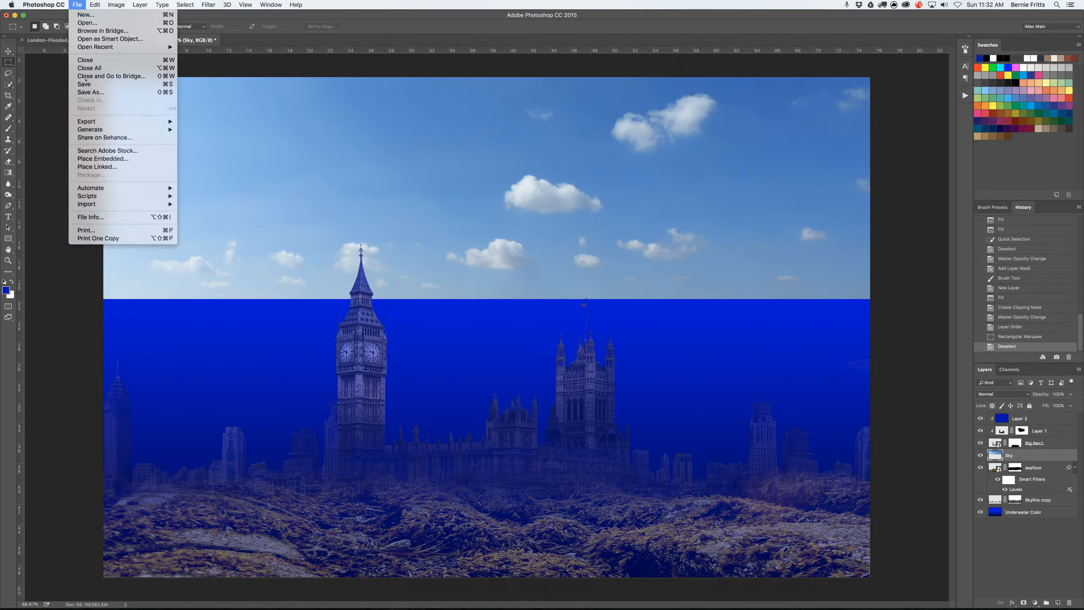
pyautogui.click(100, 158)
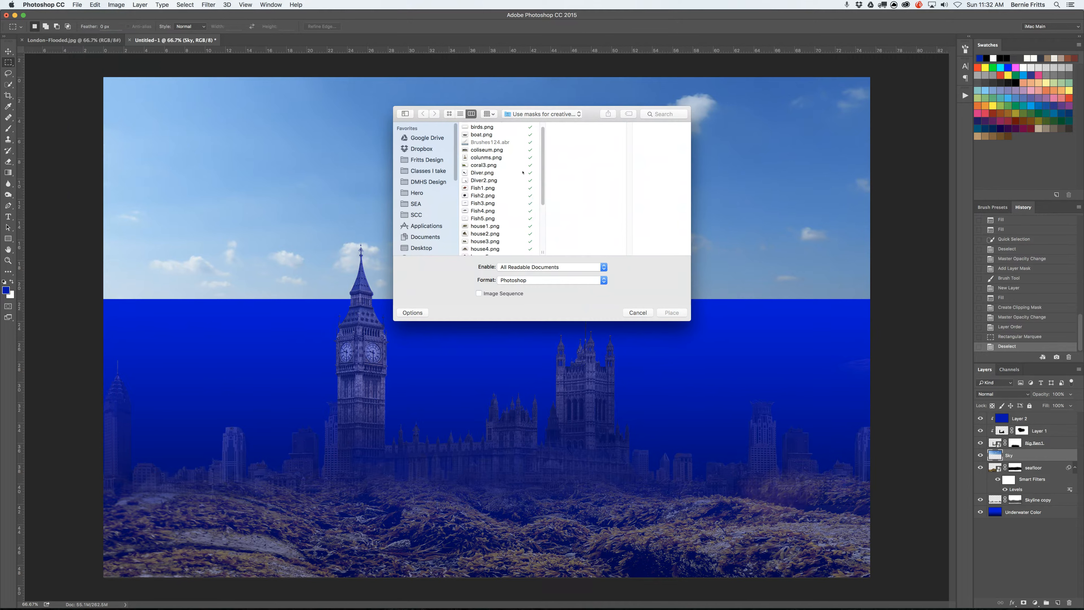
pyautogui.scroll(-5, 539, 164)
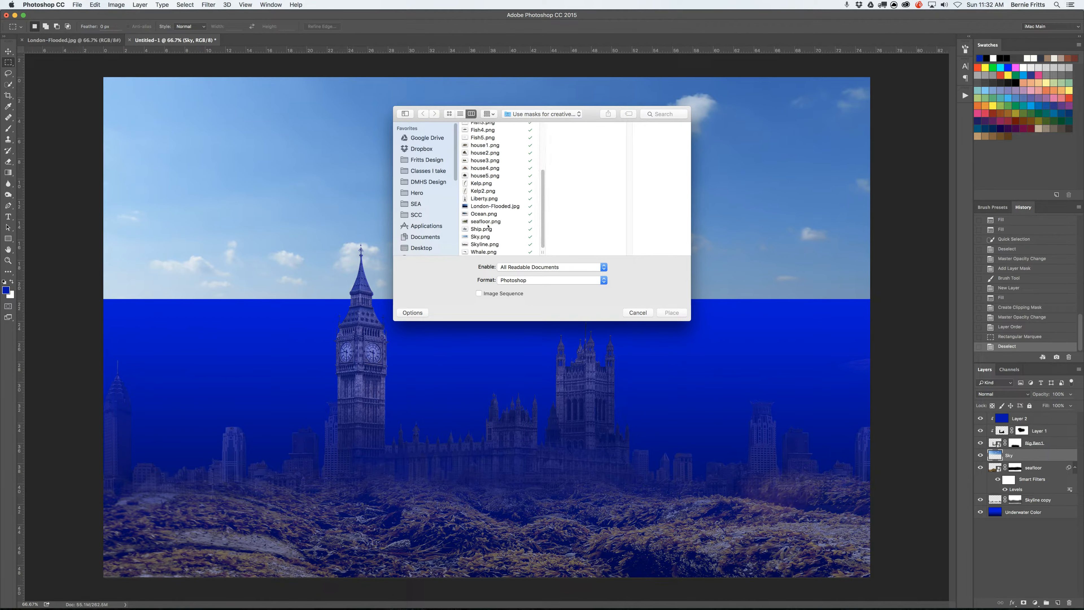
pyautogui.click(484, 213)
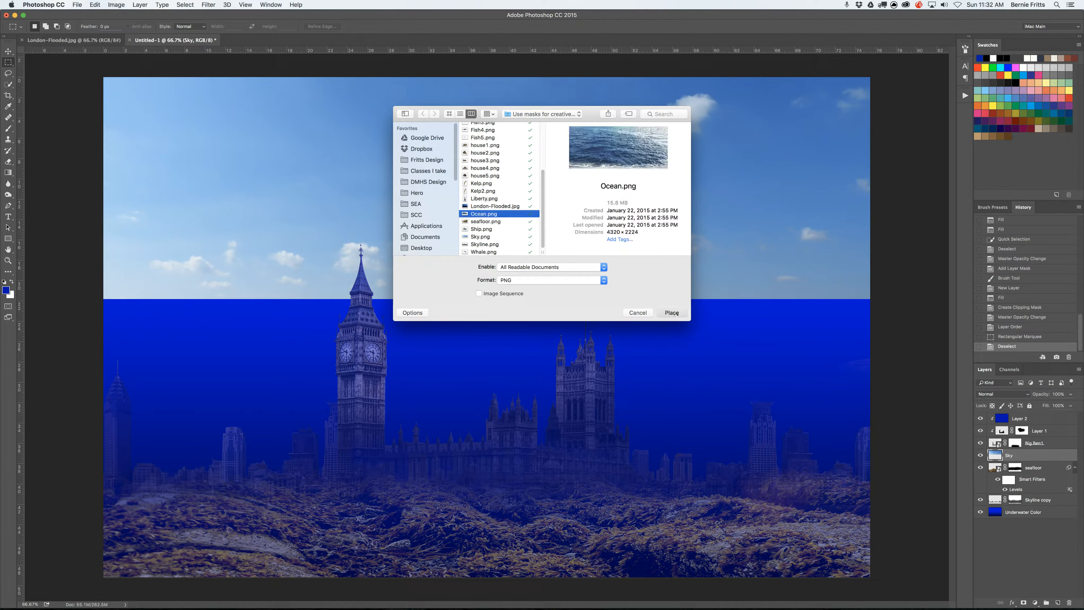
pyautogui.click(674, 313)
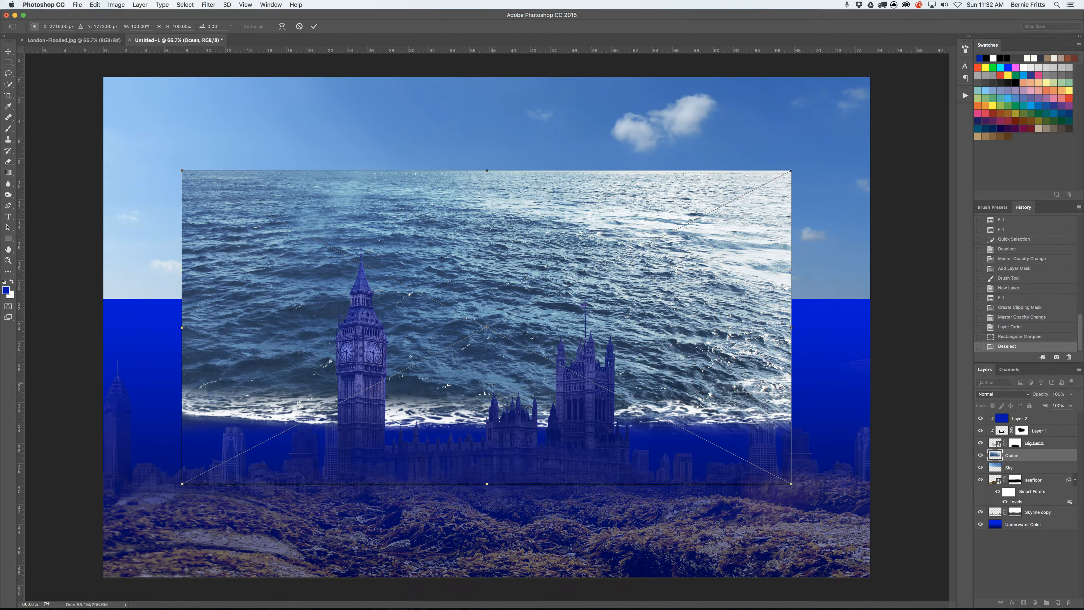
# Stretch the ocean image across the full canvas width as a flattened strip and move it down over the waterline
pyautogui.moveTo(492, 383); pyautogui.dragTo(415, 380)
pyautogui.moveTo(715, 485); pyautogui.dragTo(874, 238)
pyautogui.press('Return')
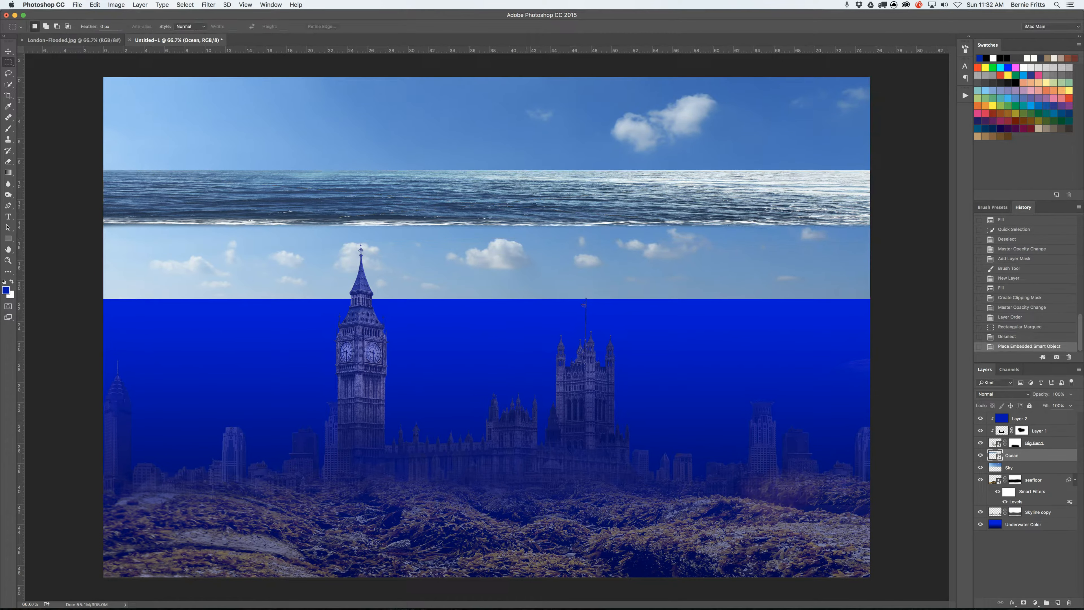
pyautogui.click(6, 52)
pyautogui.moveTo(210, 194); pyautogui.dragTo(252, 286)
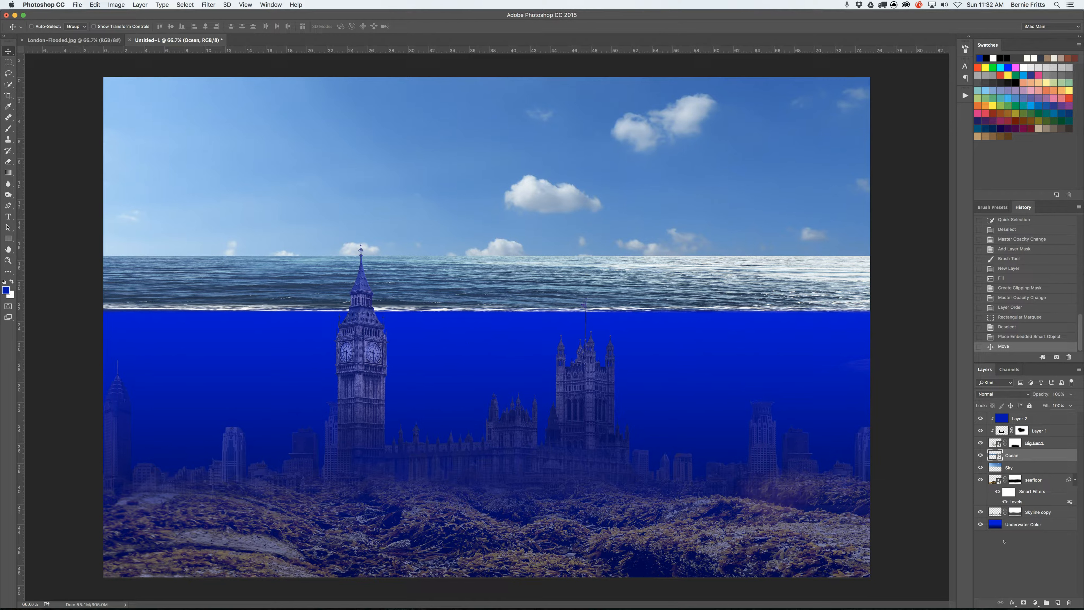
# Brighten the Underwater Color layer with Levels, setting the midtone input to 1.48
pyautogui.click(998, 525)
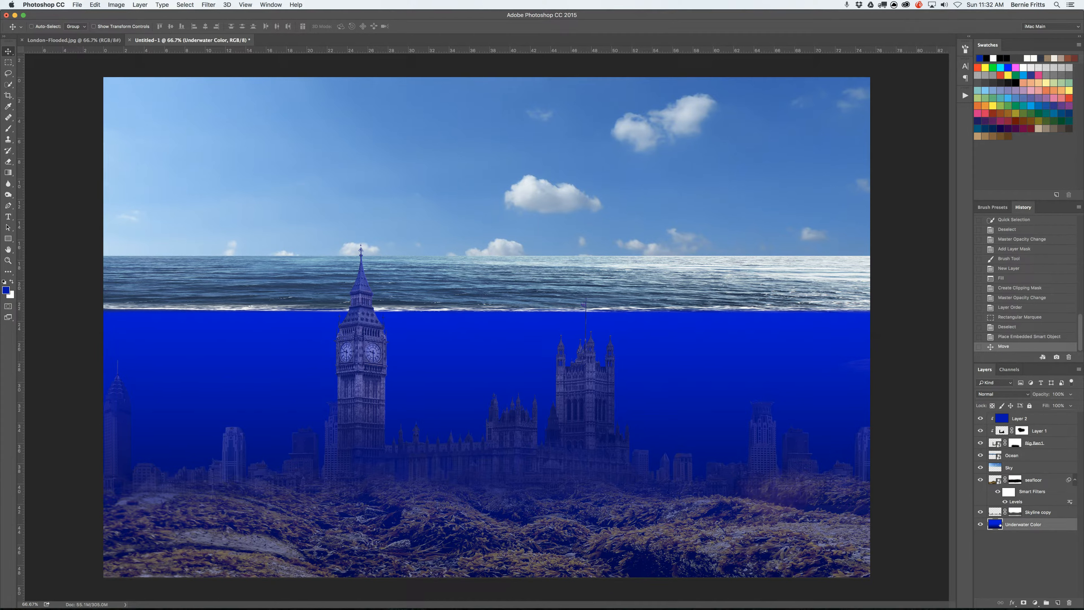
pyautogui.press('super+l')
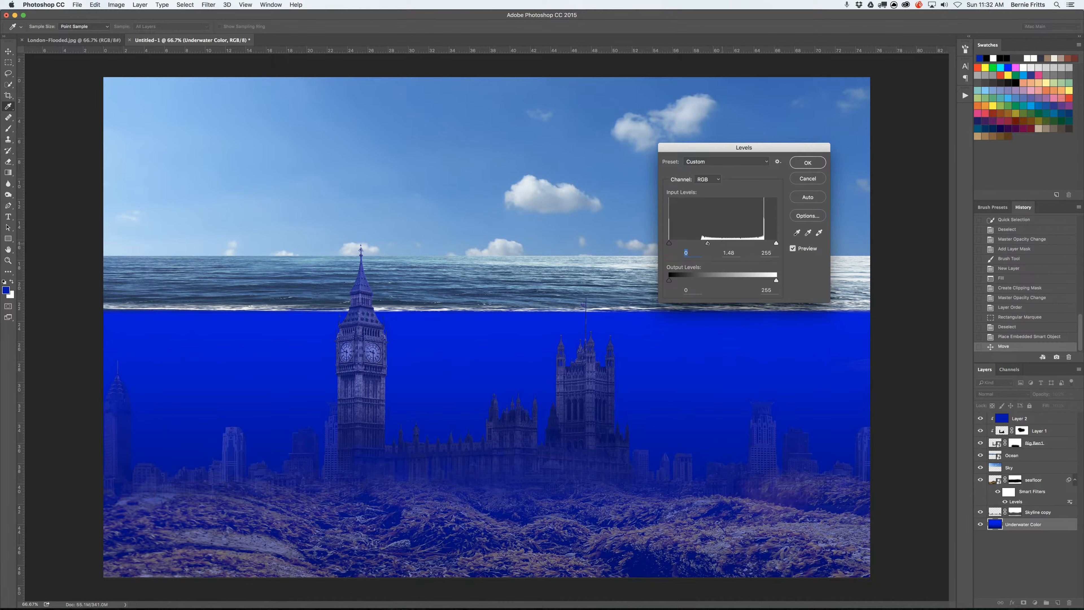
pyautogui.press('Tab')
pyautogui.click(805, 164)
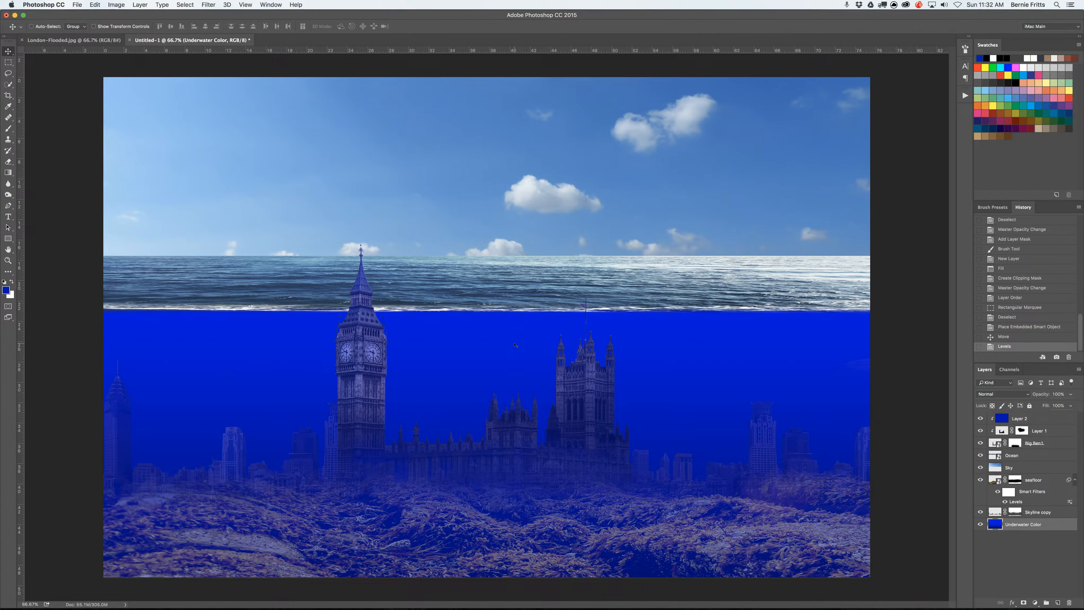
# Colorize the Underwater Color layer using Hue/Saturation with hue 230 and saturation 74
pyautogui.press('super+u')
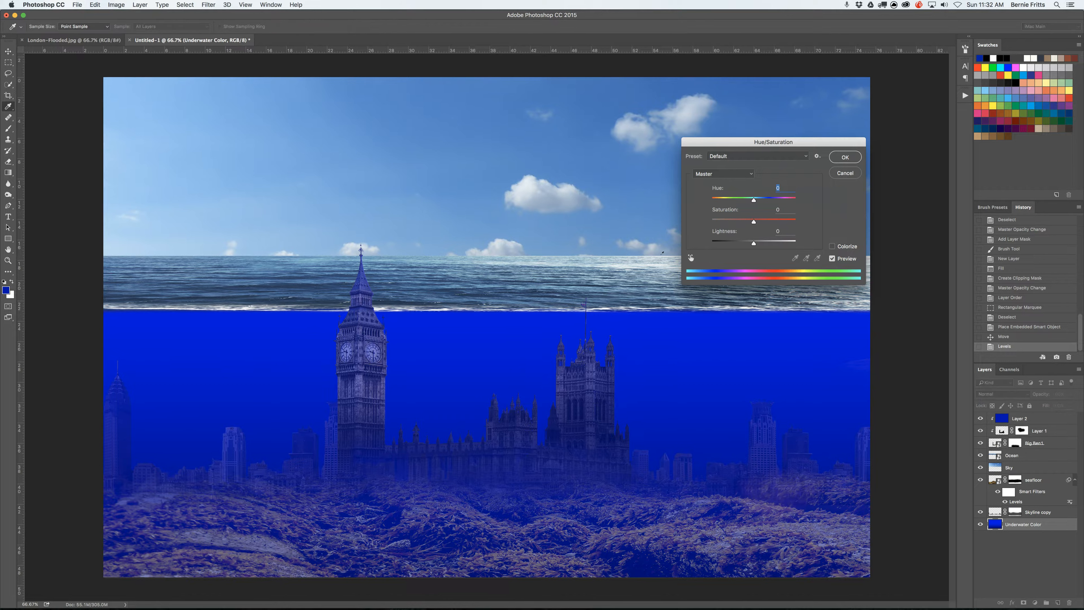
pyautogui.click(832, 246)
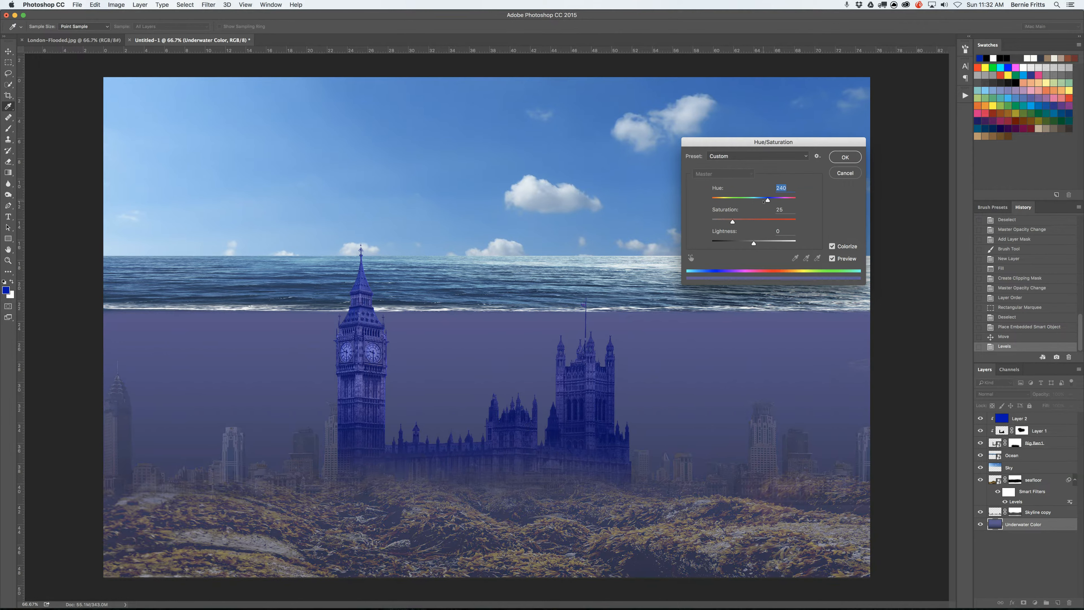
pyautogui.moveTo(733, 221); pyautogui.dragTo(753, 221)
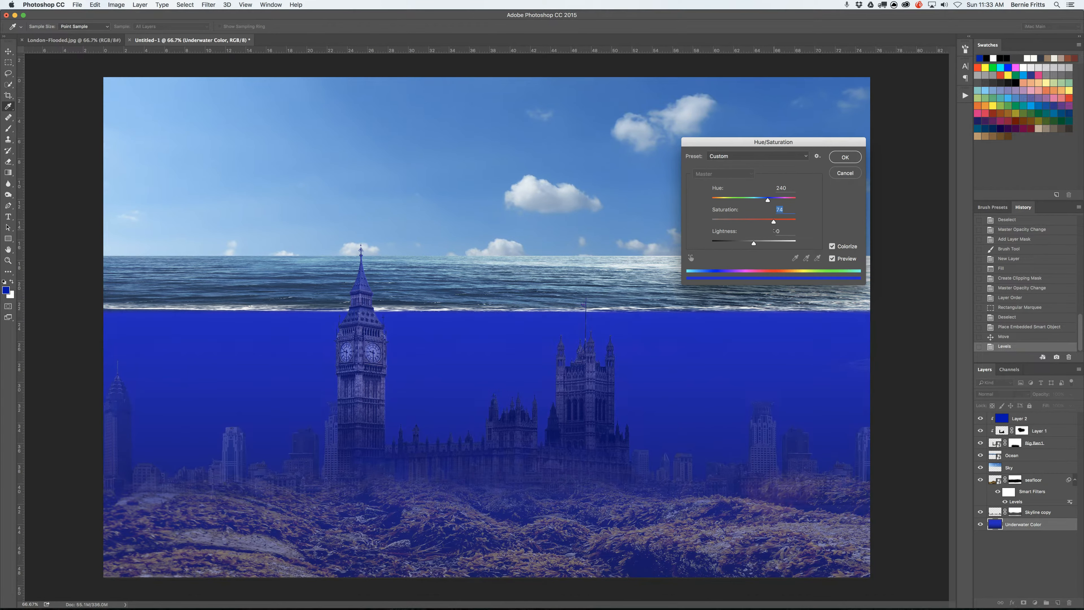
pyautogui.moveTo(768, 200); pyautogui.dragTo(765, 201)
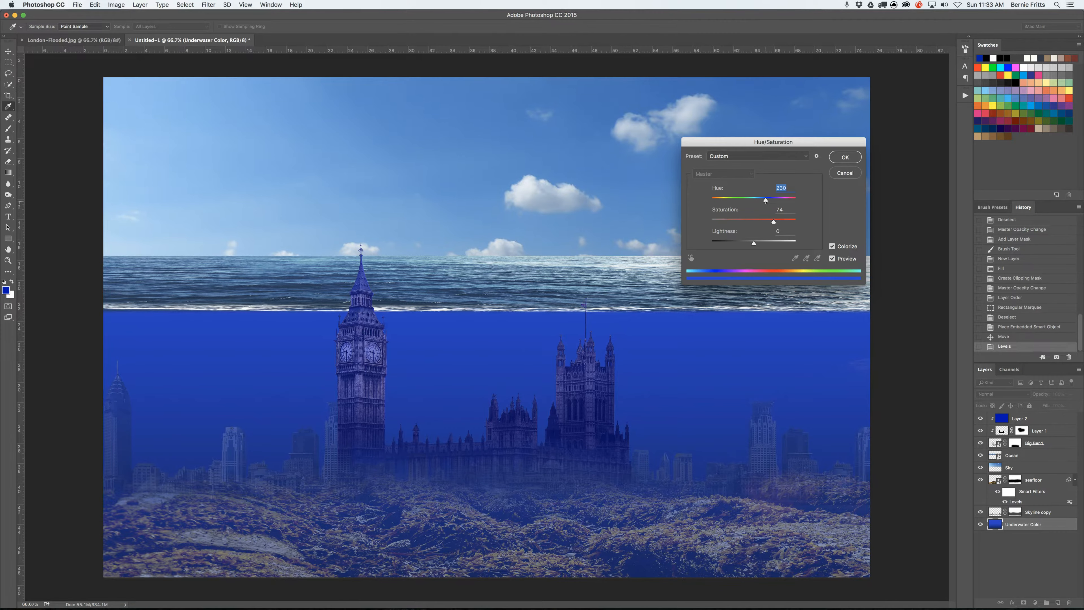
pyautogui.click(846, 157)
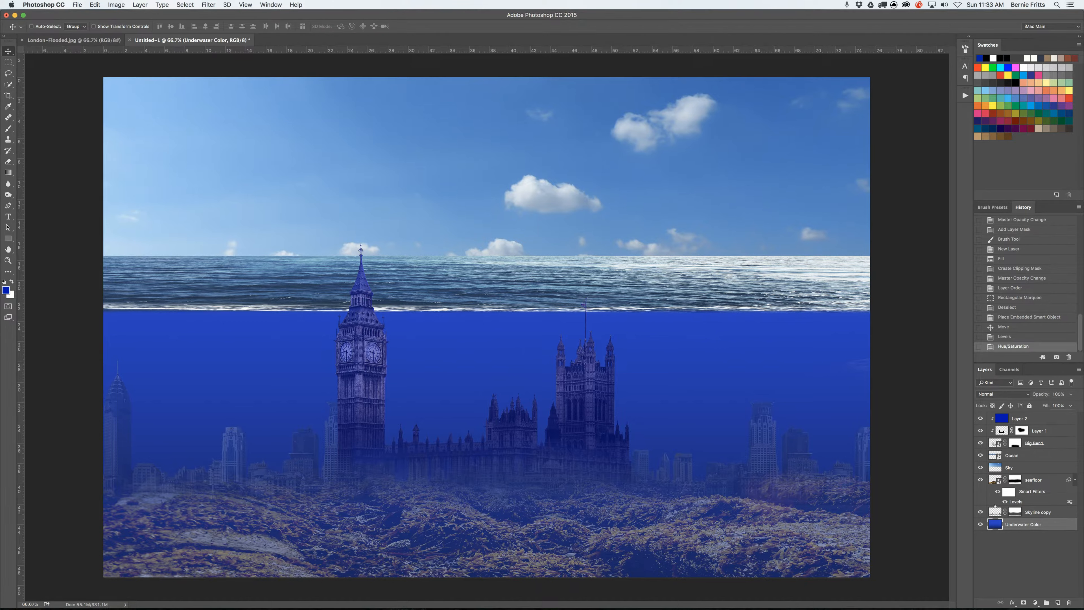
# Change the seafloor layer's blend mode to Color Dodge
pyautogui.click(994, 481)
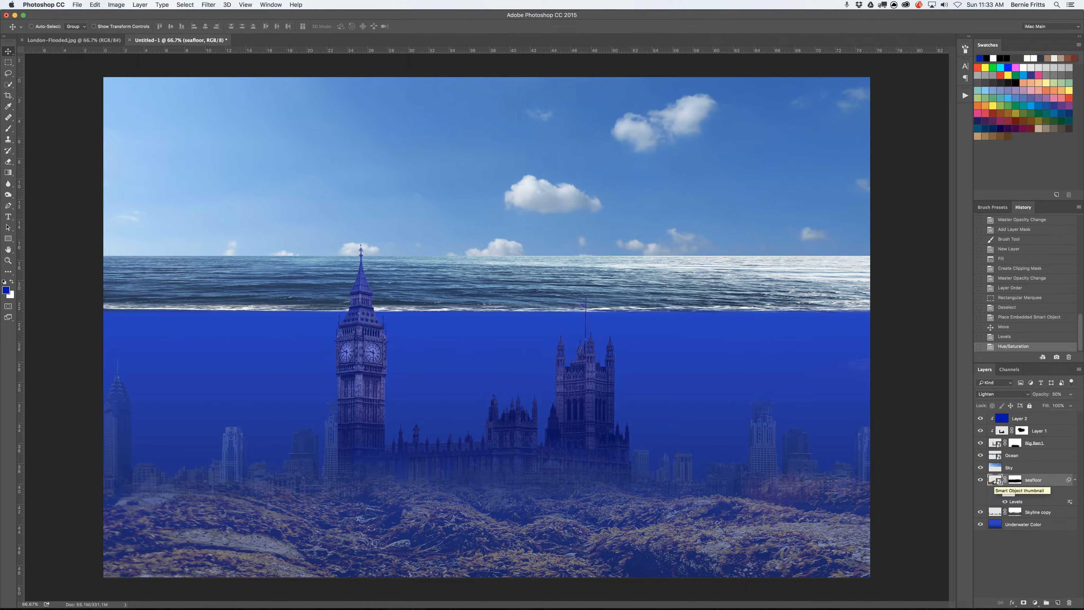
pyautogui.hotkey('shift', '+')
pyautogui.hotkey('shift', '+')
pyautogui.hotkey('shift', '+')
pyautogui.hotkey('shift', '+')
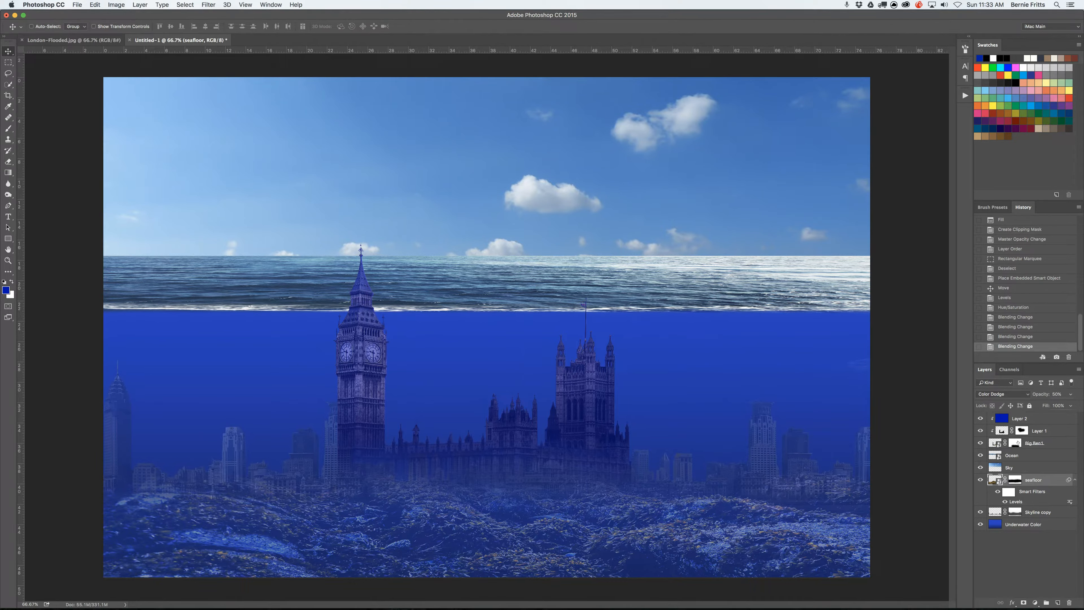
# Clear the blue fill on Layer 2 over Big Ben's spire above the waterline, using a rectangular selection, and deselect
pyautogui.click(1000, 418)
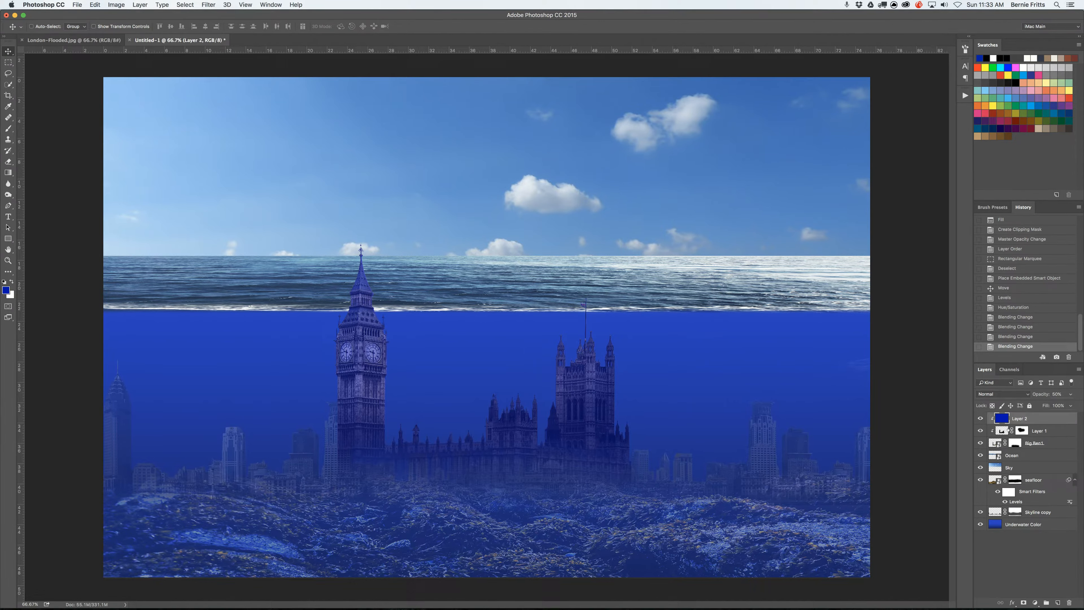
pyautogui.click(8, 62)
pyautogui.moveTo(293, 215); pyautogui.dragTo(413, 311)
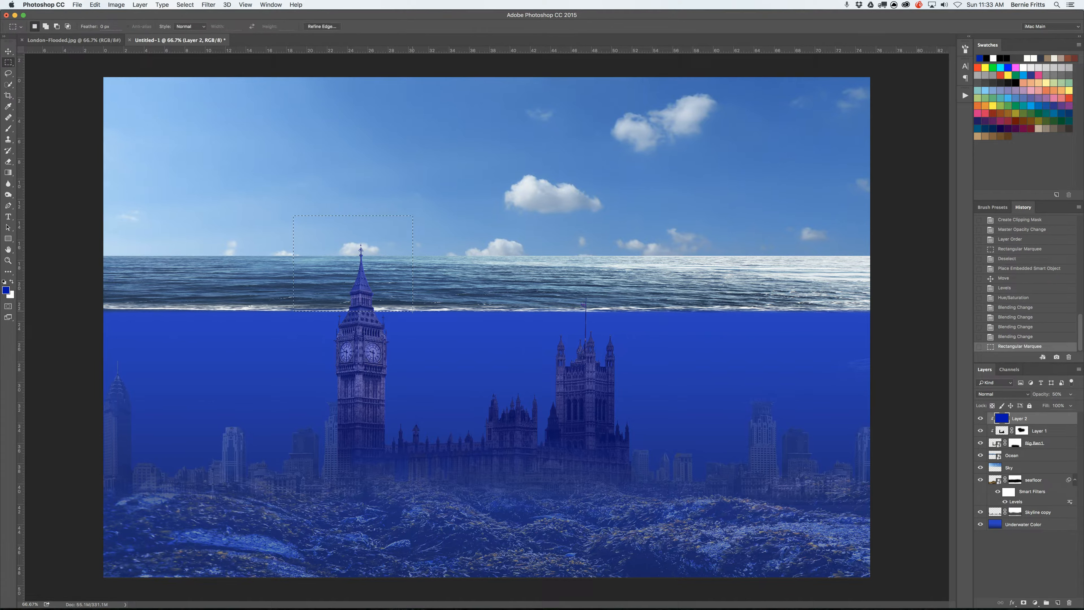
pyautogui.press('Delete')
pyautogui.press('super+d')
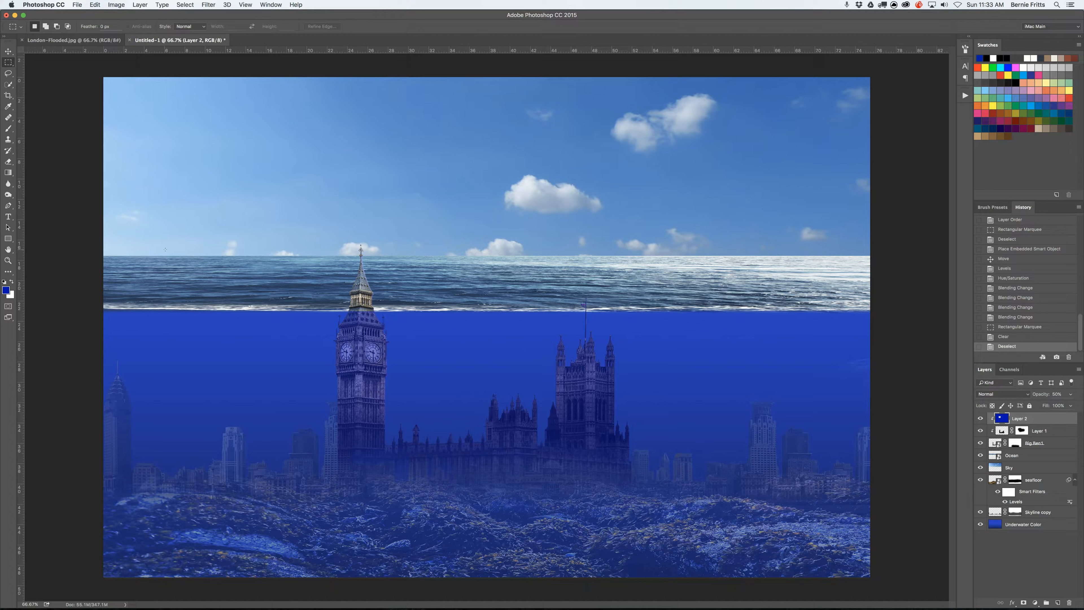
# Load the Brushes124.abr brush set from the composites folder for the Brush tool
pyautogui.click(8, 129)
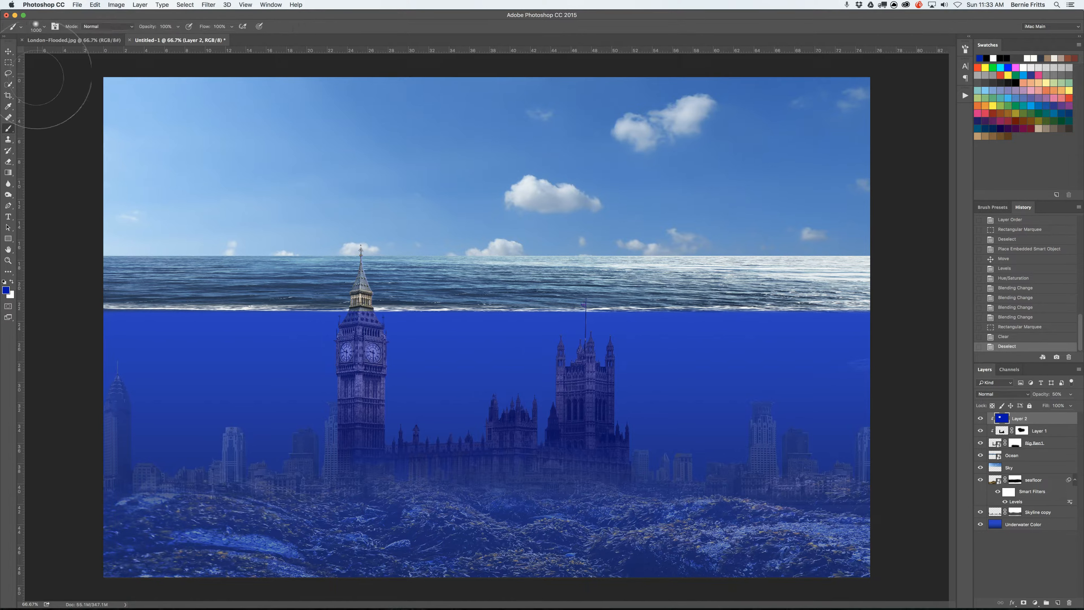
pyautogui.click(38, 30)
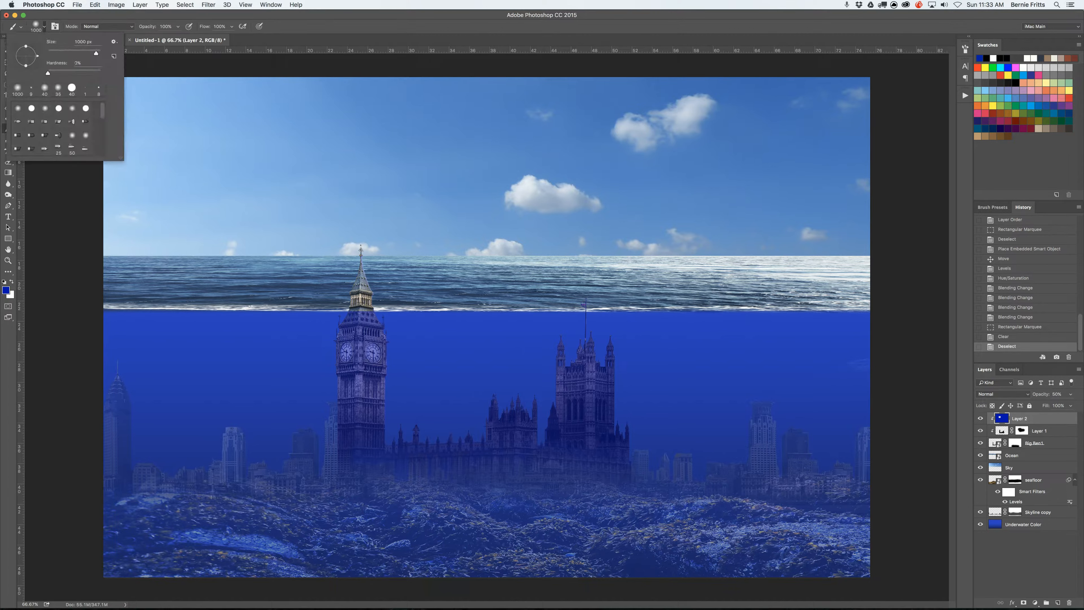
pyautogui.click(113, 41)
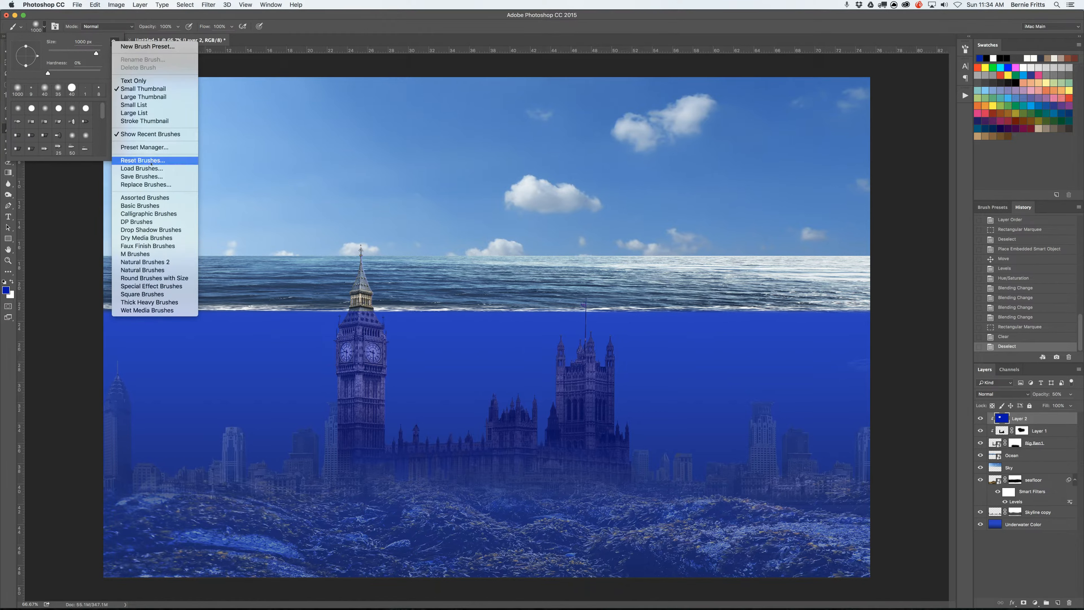
pyautogui.click(141, 168)
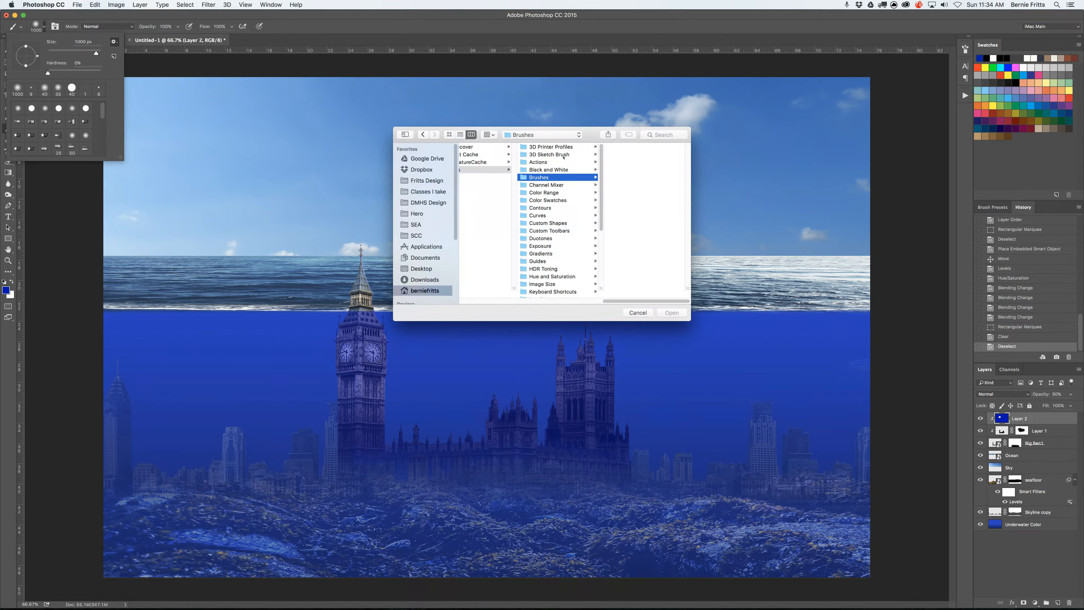
pyautogui.click(532, 135)
pyautogui.click(555, 234)
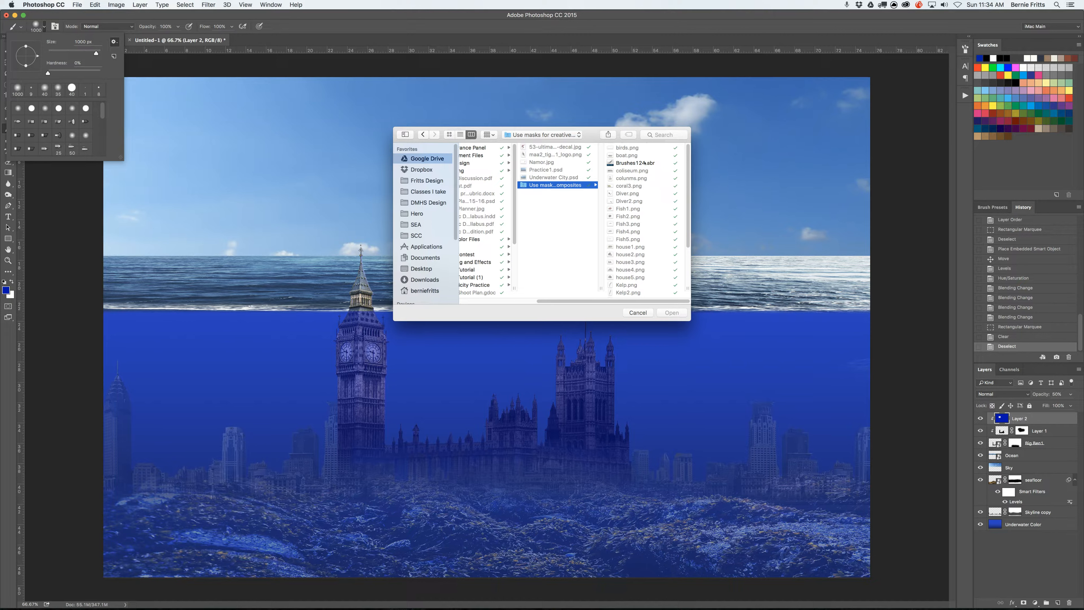
pyautogui.click(645, 162)
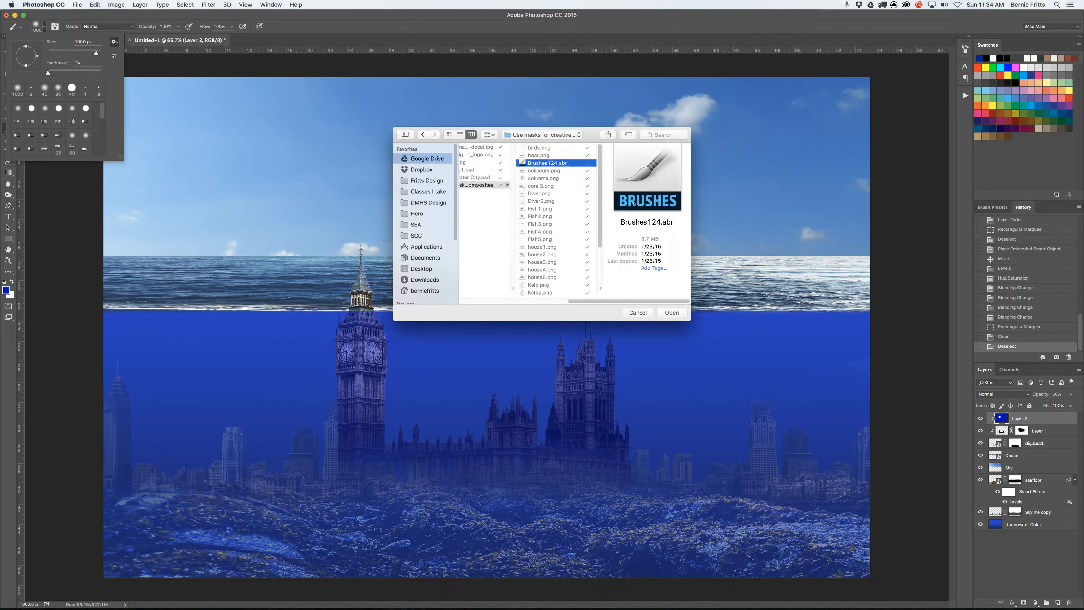
pyautogui.click(673, 312)
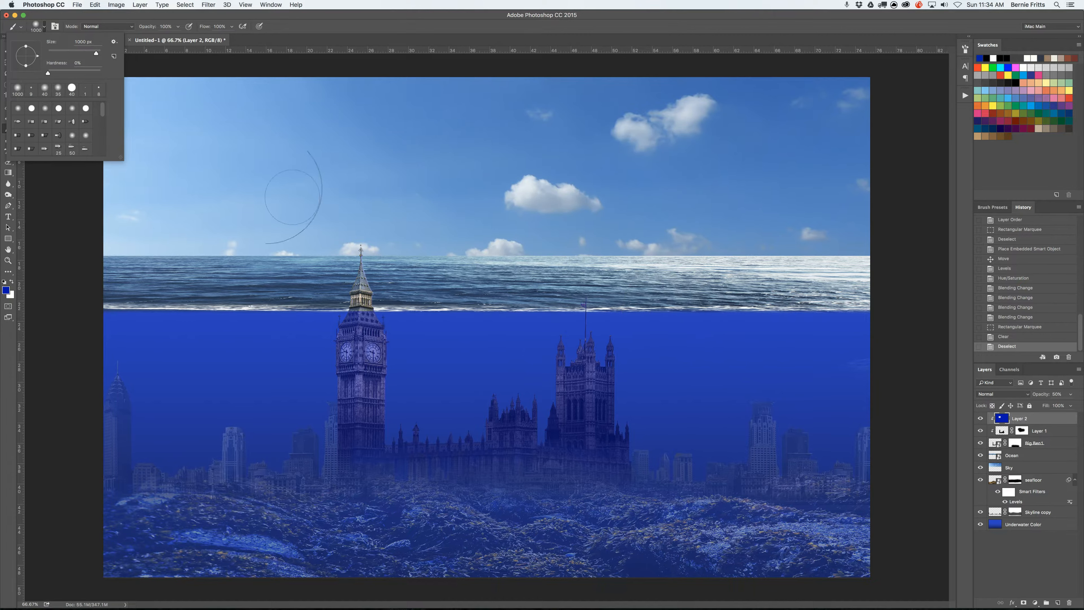
# Choose the 1487 px splash brush from the loaded presets and shrink it to suit Big Ben's spire
pyautogui.moveTo(104, 112); pyautogui.dragTo(105, 160)
pyautogui.click(59, 136)
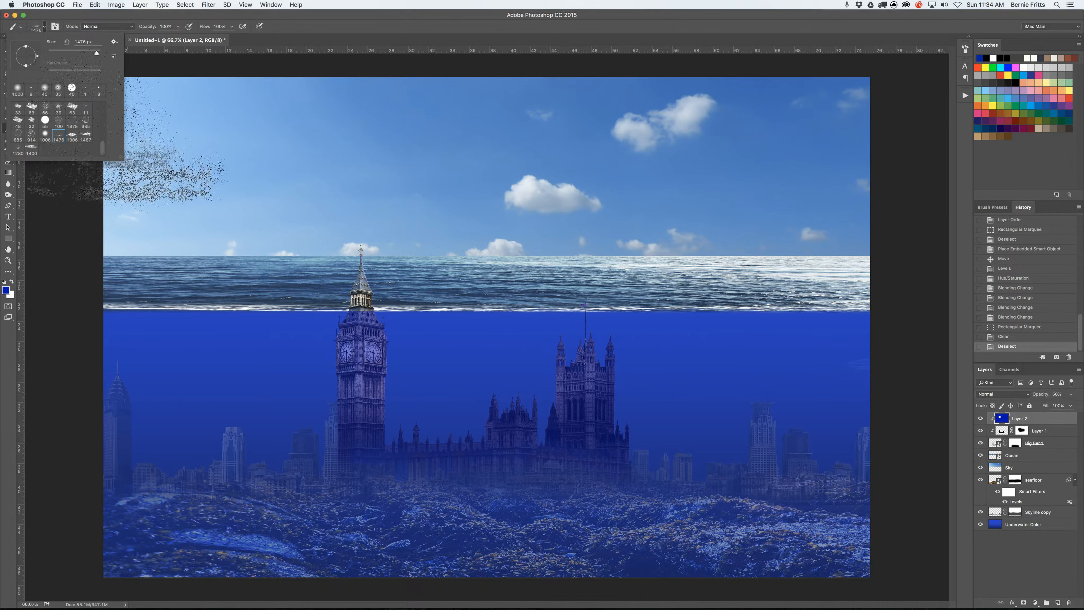
pyautogui.click(72, 136)
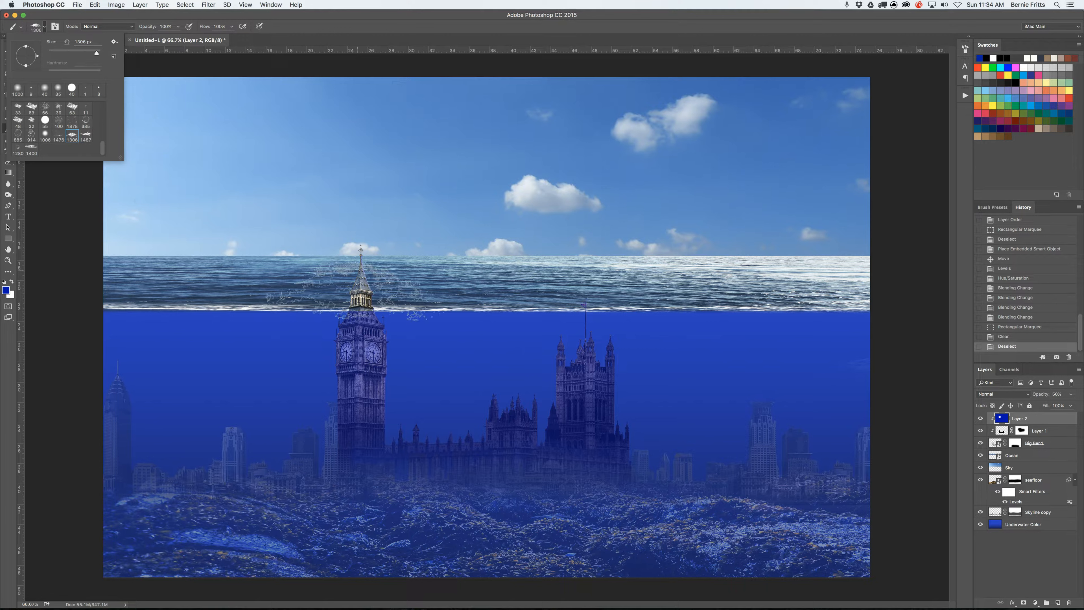
pyautogui.click(86, 136)
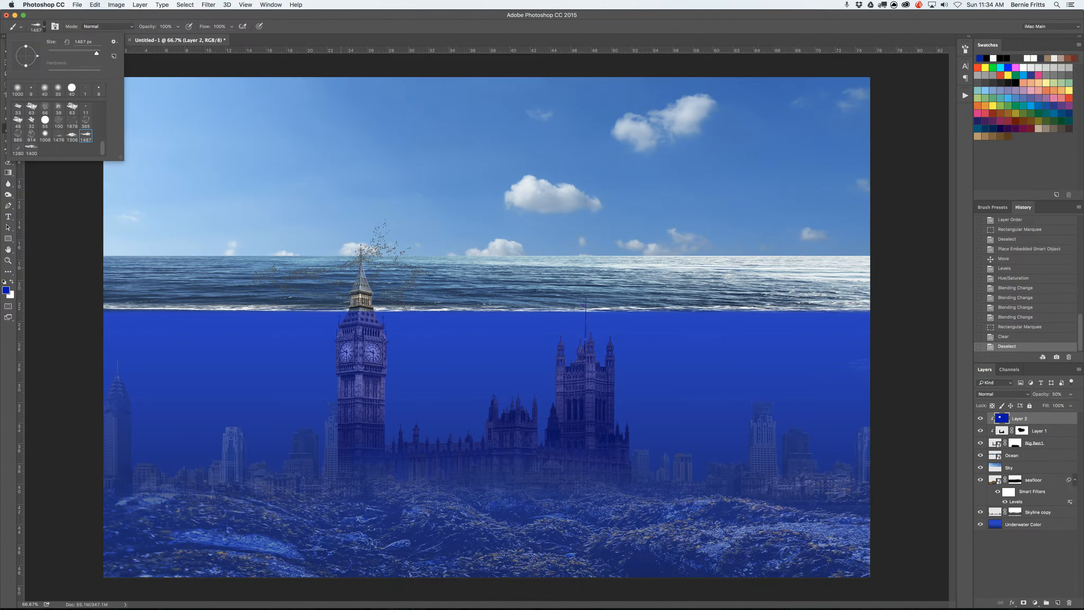
pyautogui.press('[')
pyautogui.press('[')
pyautogui.press('[')
pyautogui.press('[')
pyautogui.press('[')
pyautogui.press('[')
pyautogui.press('[')
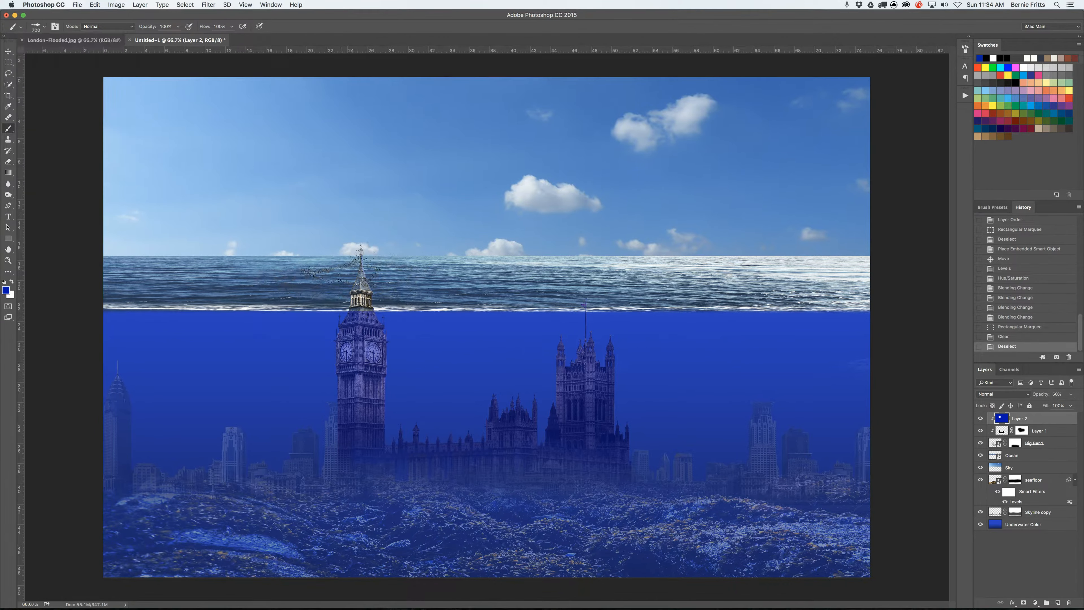
pyautogui.press(']')
# Reset the colors to black and white and make white the foreground color
pyautogui.press('d')
pyautogui.press('x')
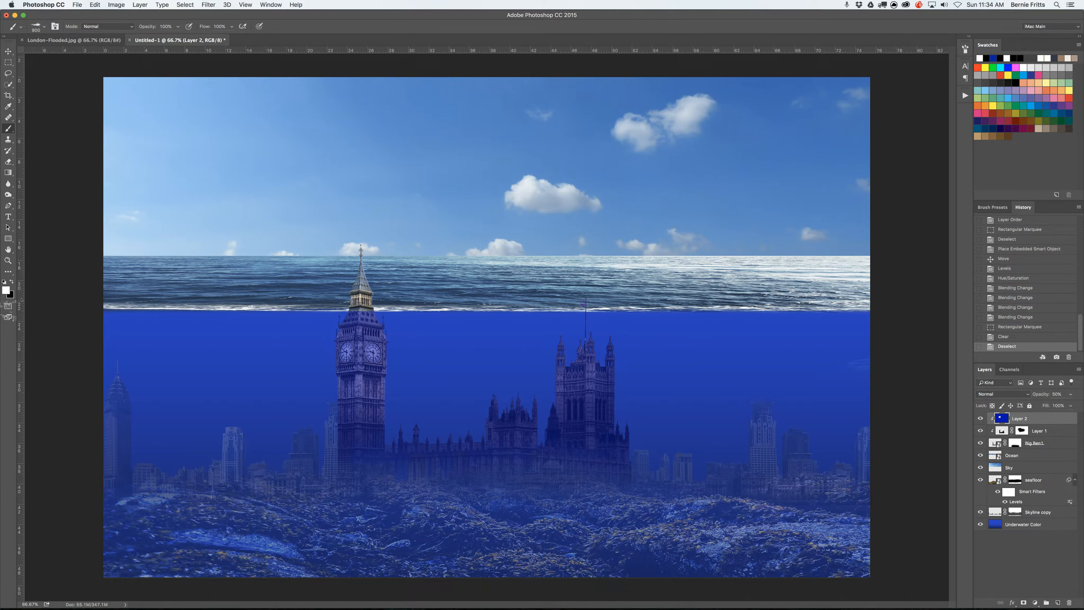
pyautogui.press('x')
pyautogui.press('x')
pyautogui.press('x')
pyautogui.press('x')
pyautogui.click(358, 301)
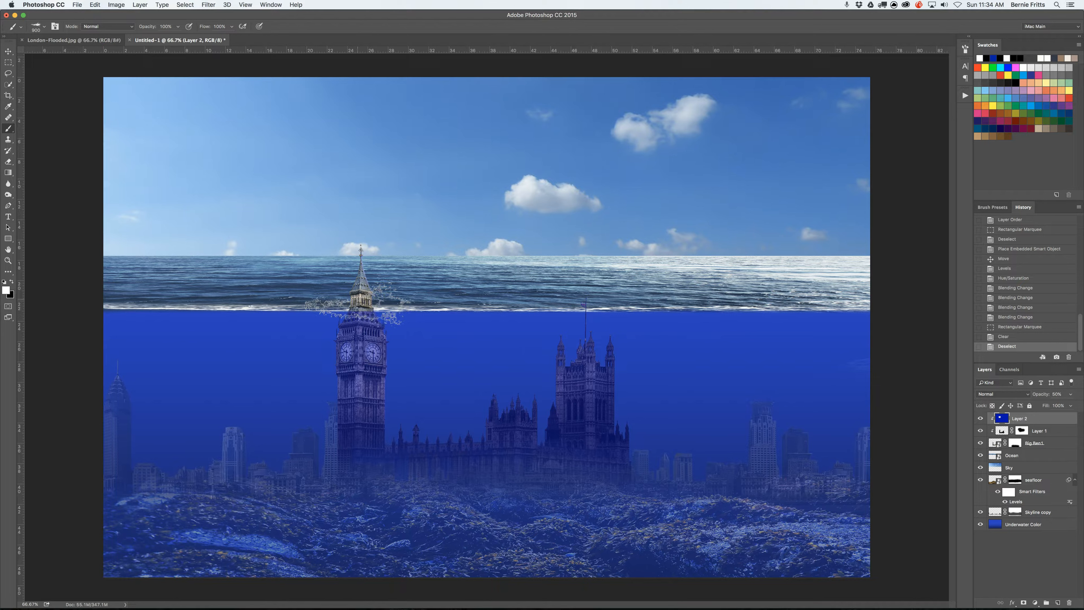
pyautogui.click(357, 307)
pyautogui.press('super+z')
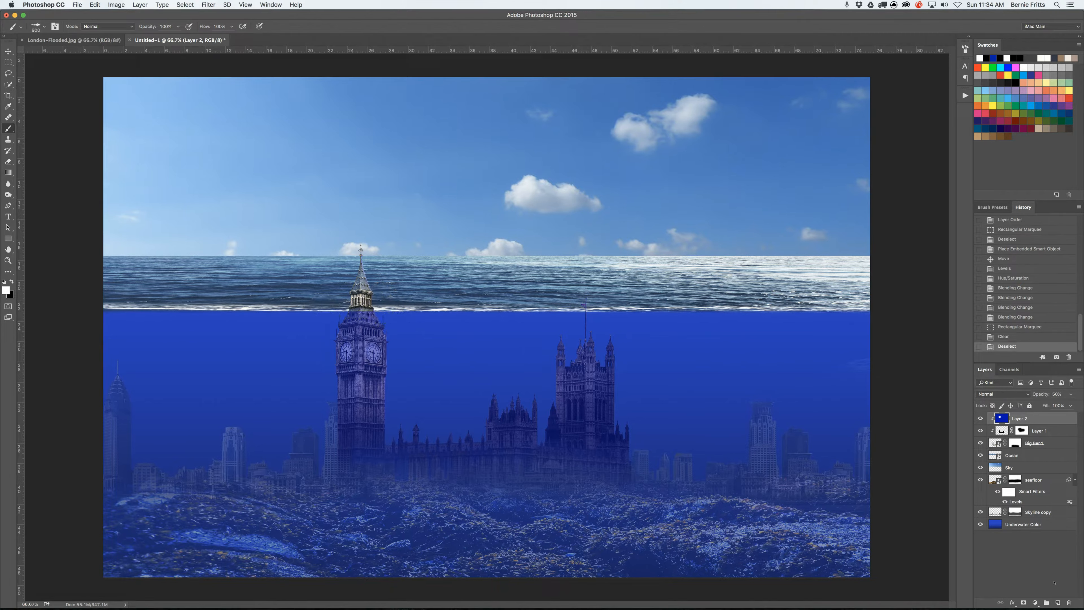
# Stamp a white splash on a new layer where Big Ben meets the waterline and delete the part below the water's surface
pyautogui.click(1059, 602)
pyautogui.click(358, 308)
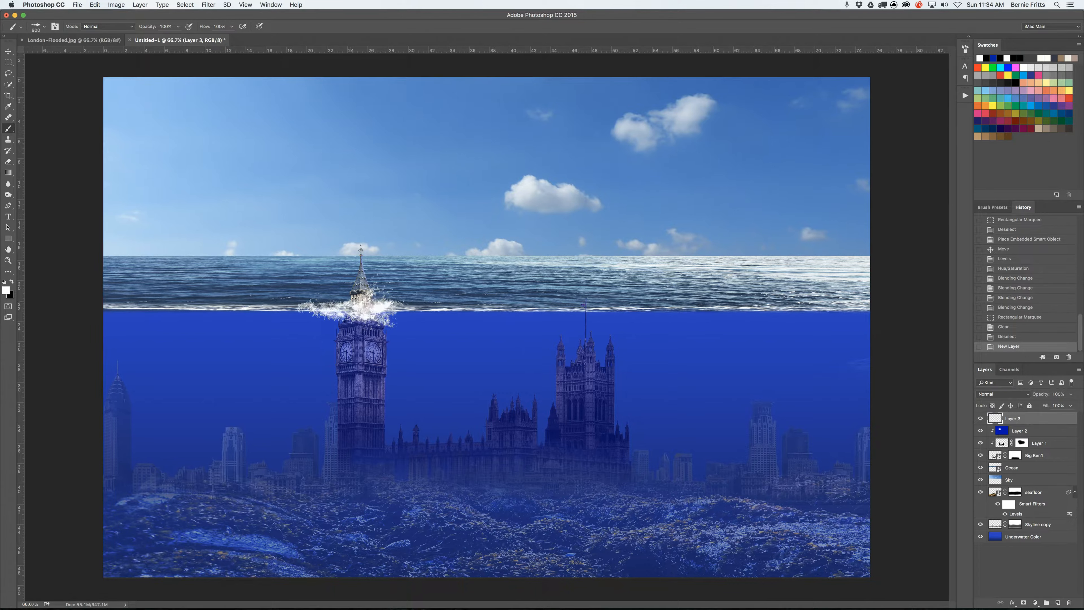
pyautogui.click(8, 63)
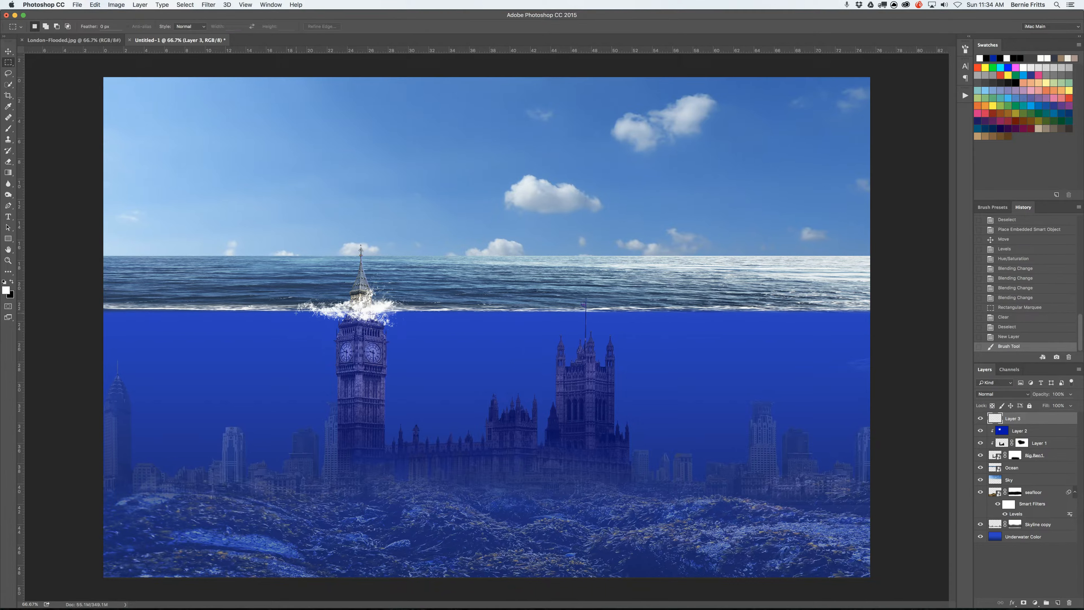
pyautogui.moveTo(297, 310); pyautogui.dragTo(436, 339)
pyautogui.press('Down')
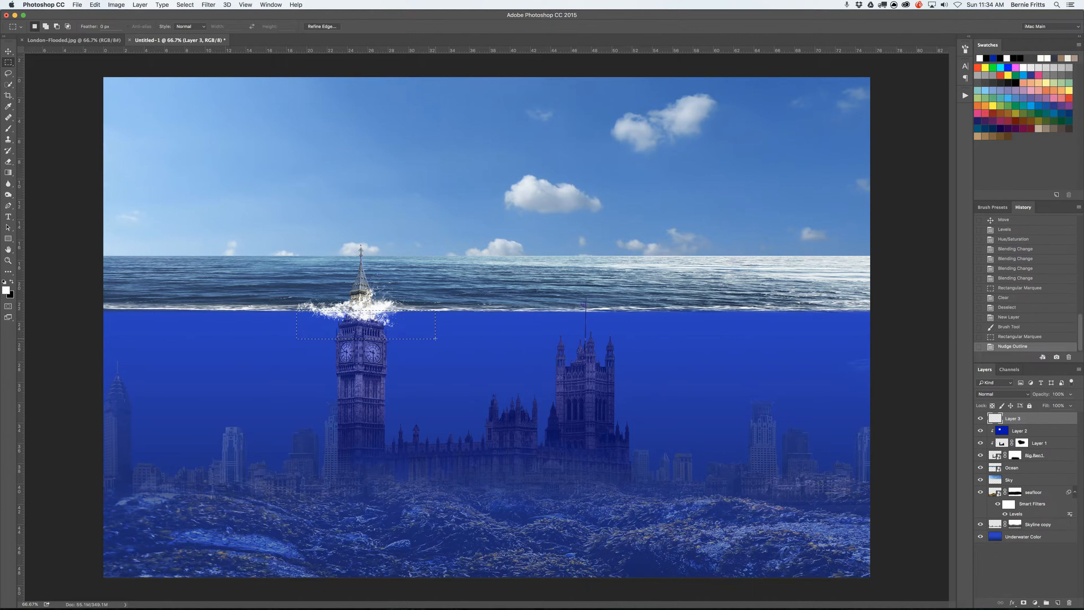
pyautogui.press('Delete')
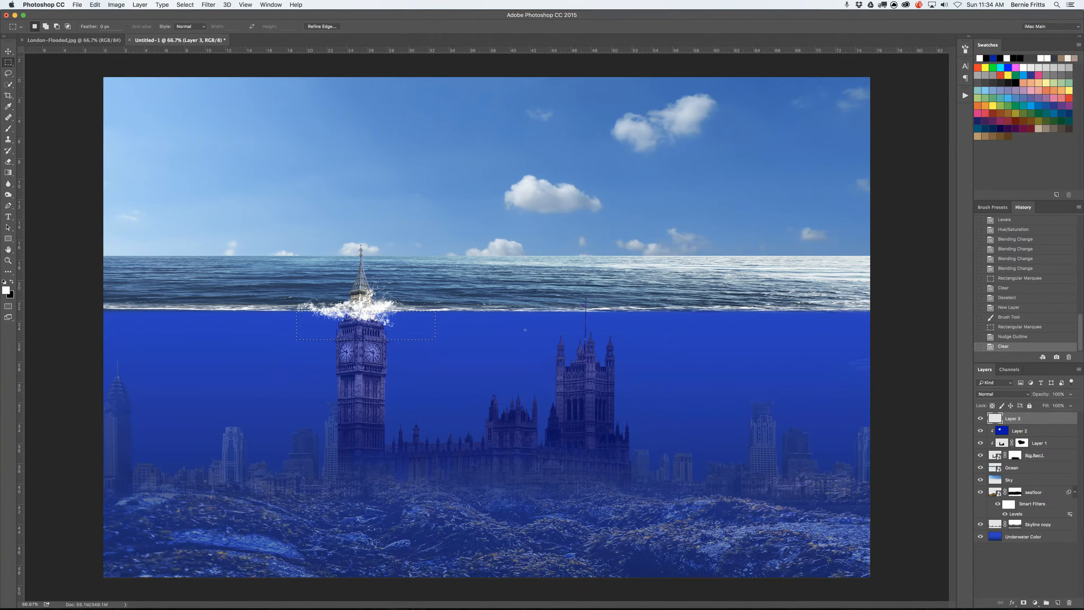
pyautogui.press('super+d')
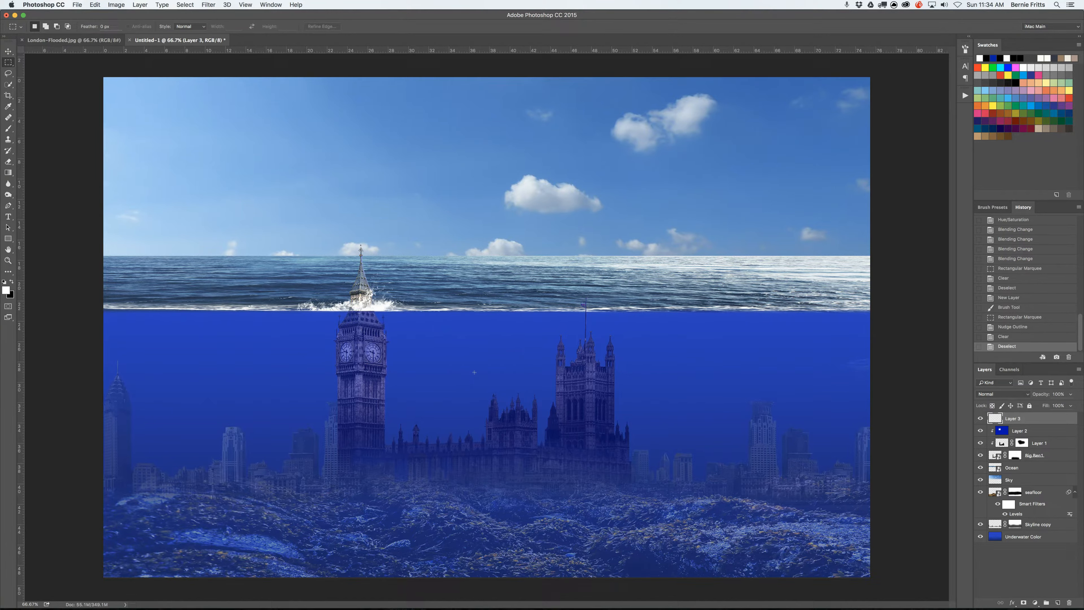
# Flip the Ocean layer horizontally with Free Transform
pyautogui.press('v')
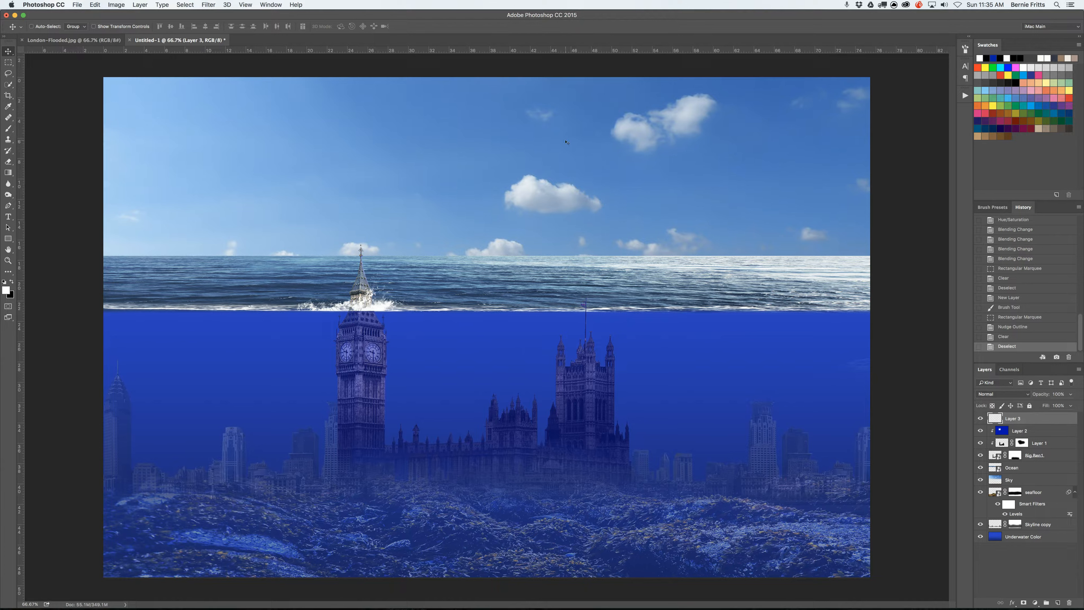
pyautogui.rightClick(715, 279)
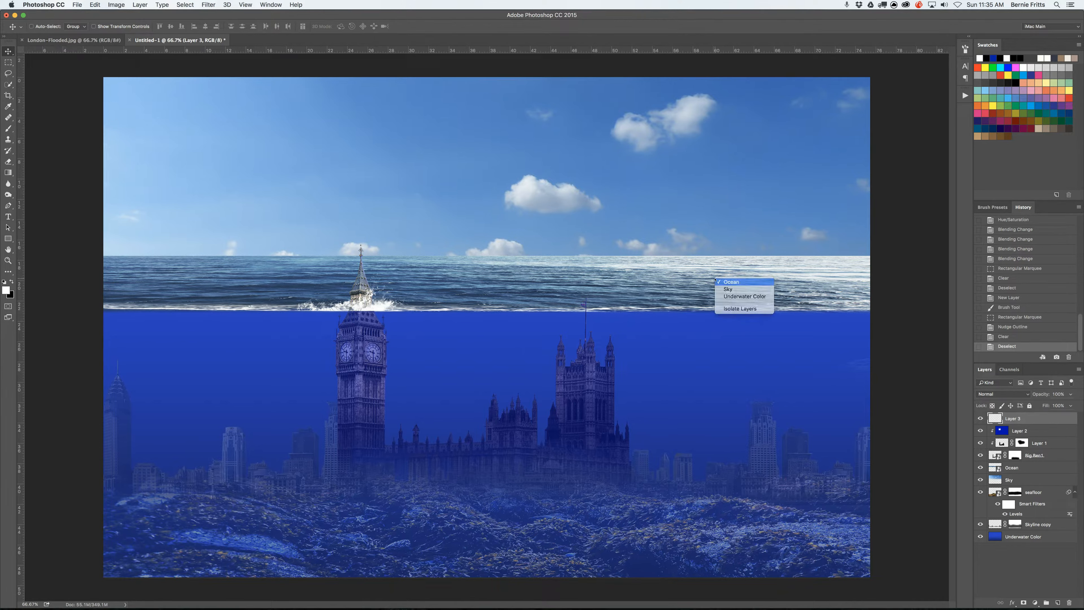
pyautogui.click(717, 281)
pyautogui.hotkey('ctrl', 't')
pyautogui.rightClick(712, 279)
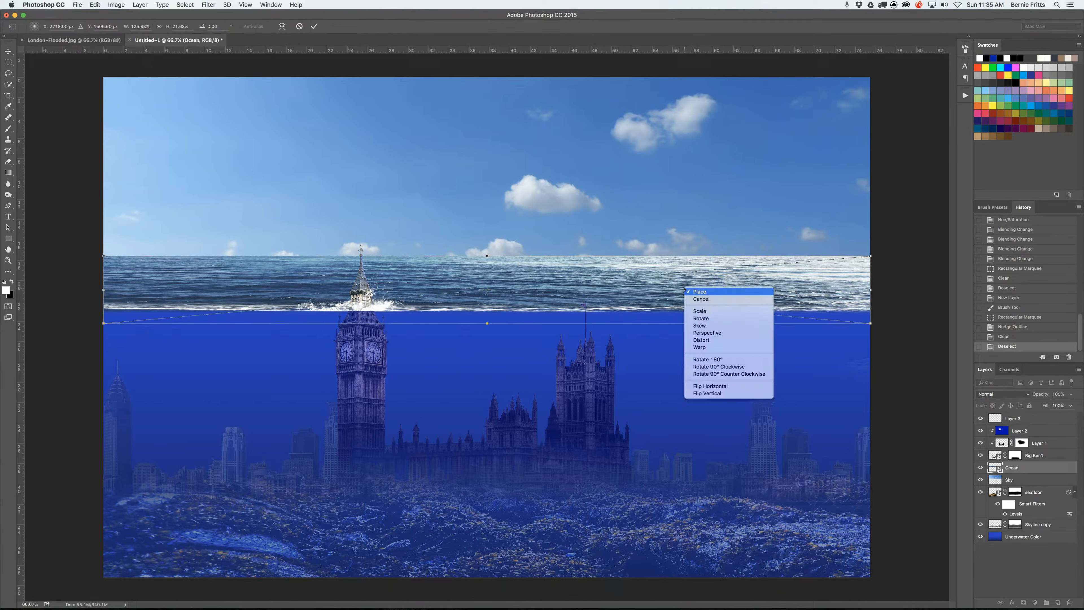
pyautogui.click(723, 386)
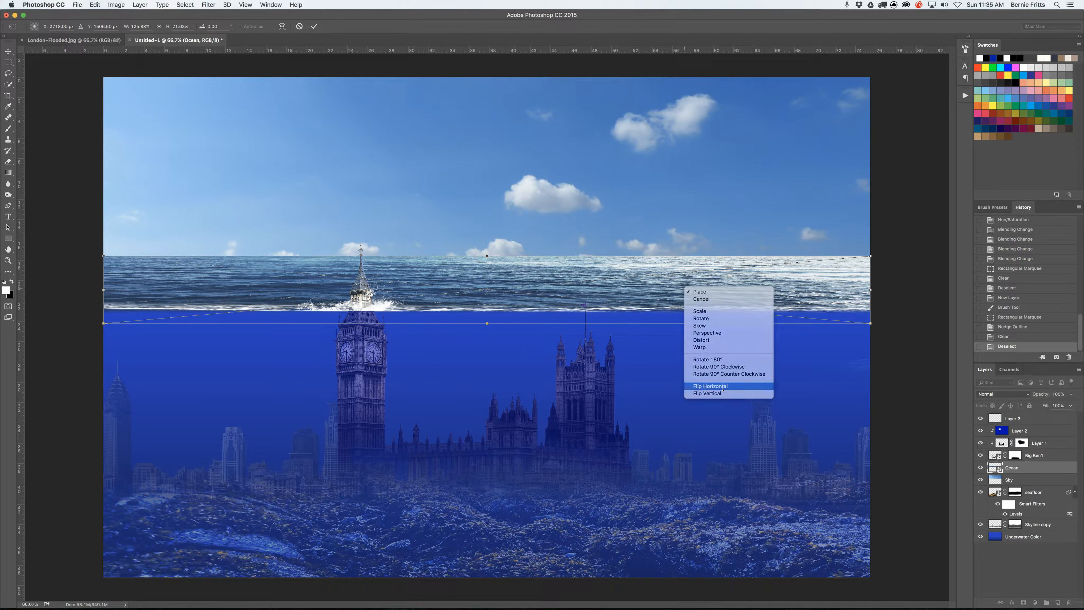
pyautogui.press('Return')
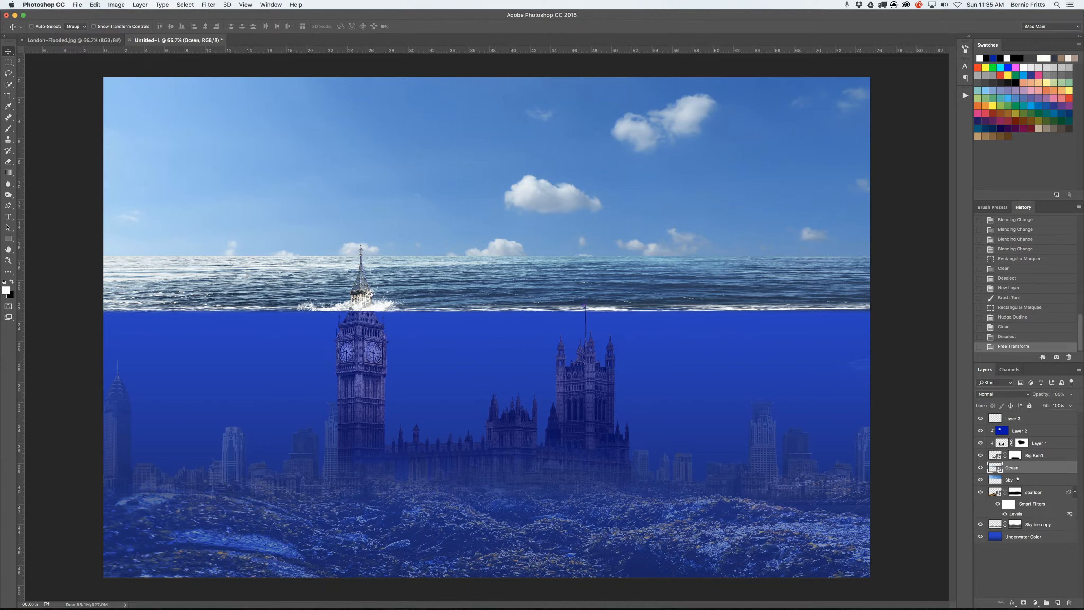
# Add a Curves adjustment layer above the seafloor layer and raise the middle of the RGB curve to brighten the underwater area strongly
pyautogui.click(1037, 493)
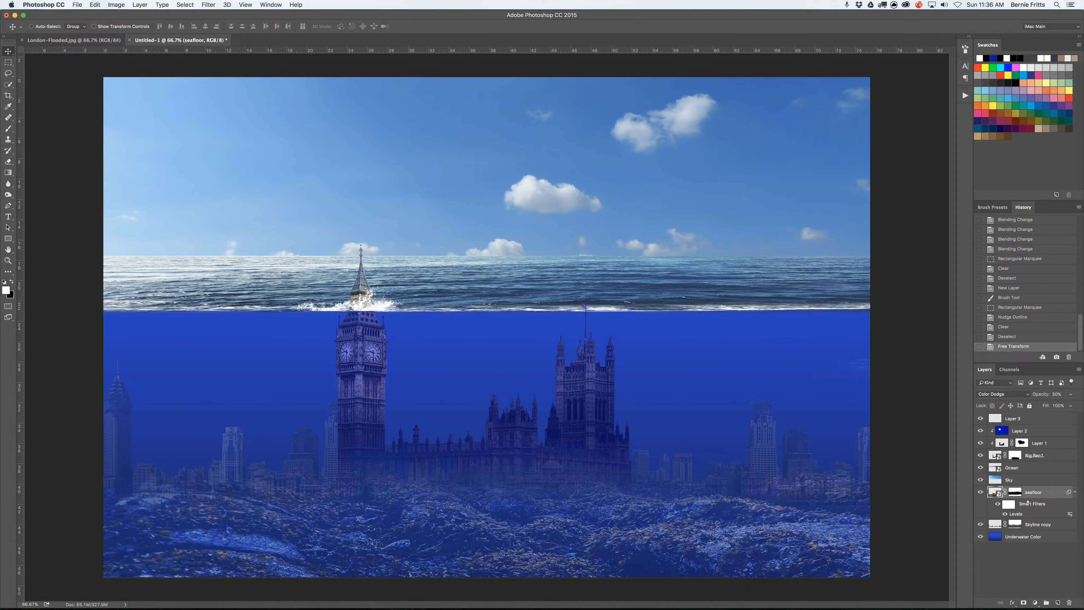
pyautogui.click(1036, 603)
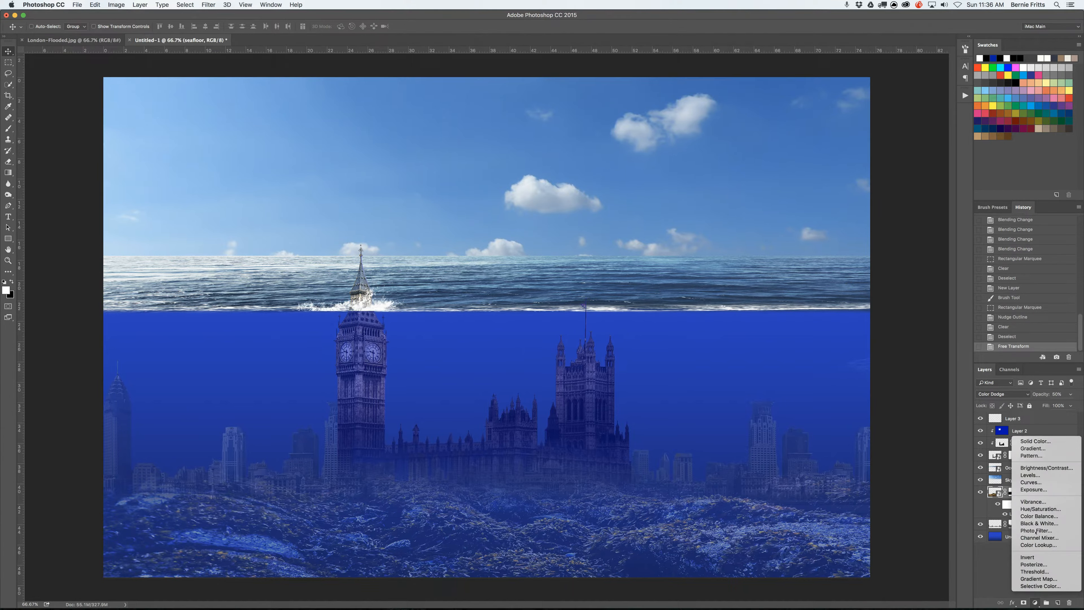
pyautogui.click(1031, 483)
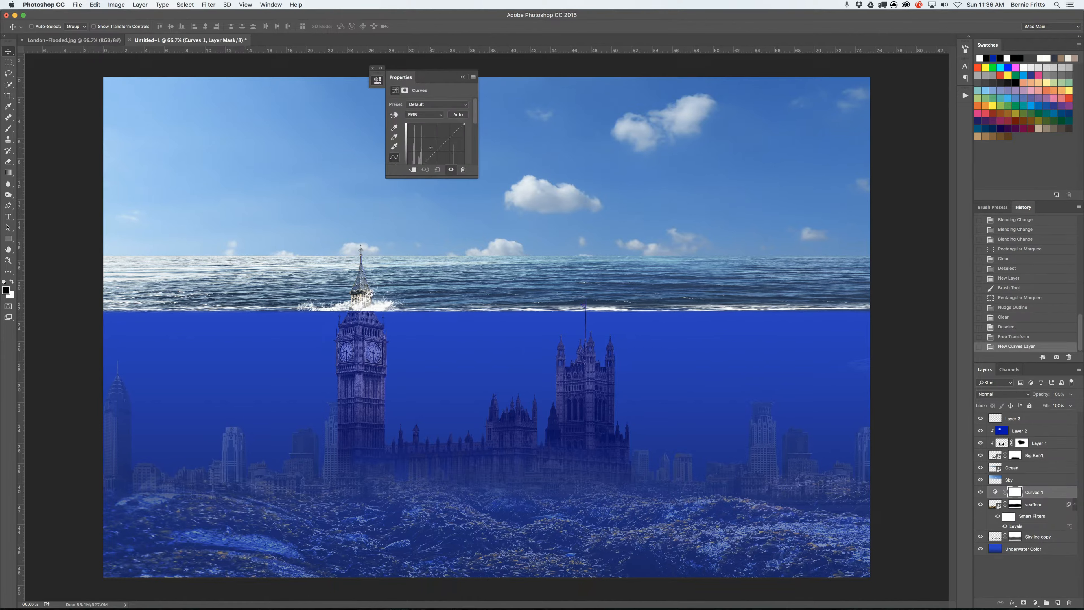
pyautogui.moveTo(435, 150); pyautogui.dragTo(436, 133)
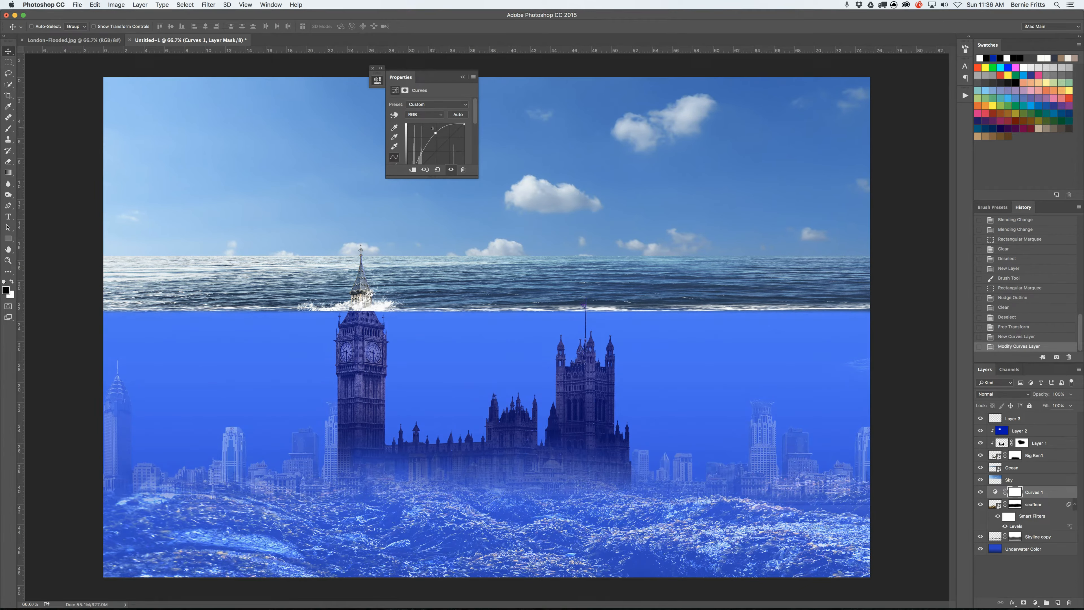
pyautogui.click(372, 68)
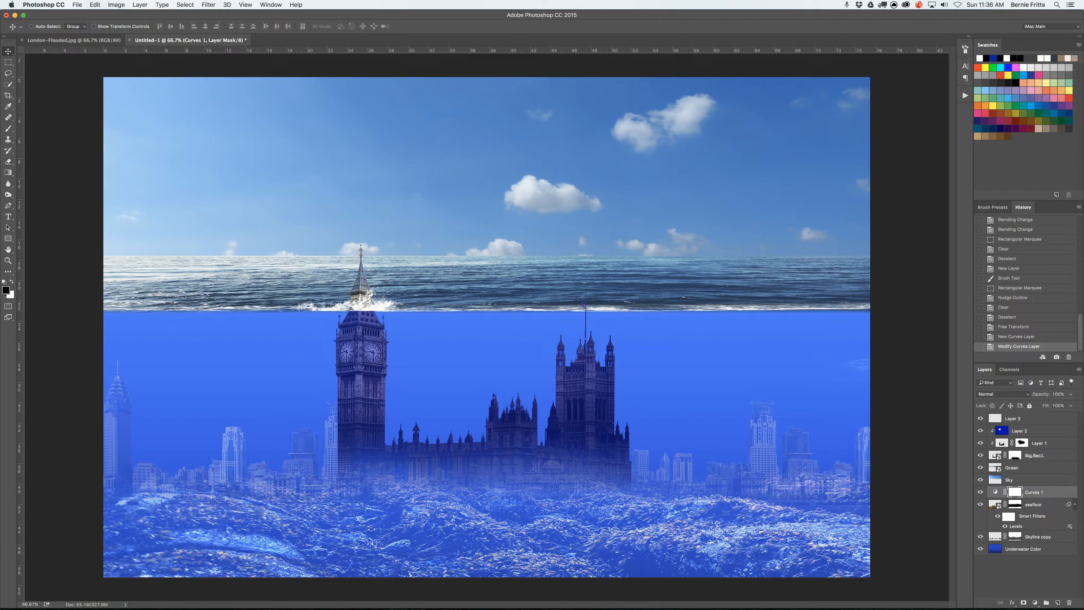
# Fill the Curves adjustment layer's mask with black using the Paint Bucket to hide the brightening
pyautogui.click(10, 174)
pyautogui.click(41, 182)
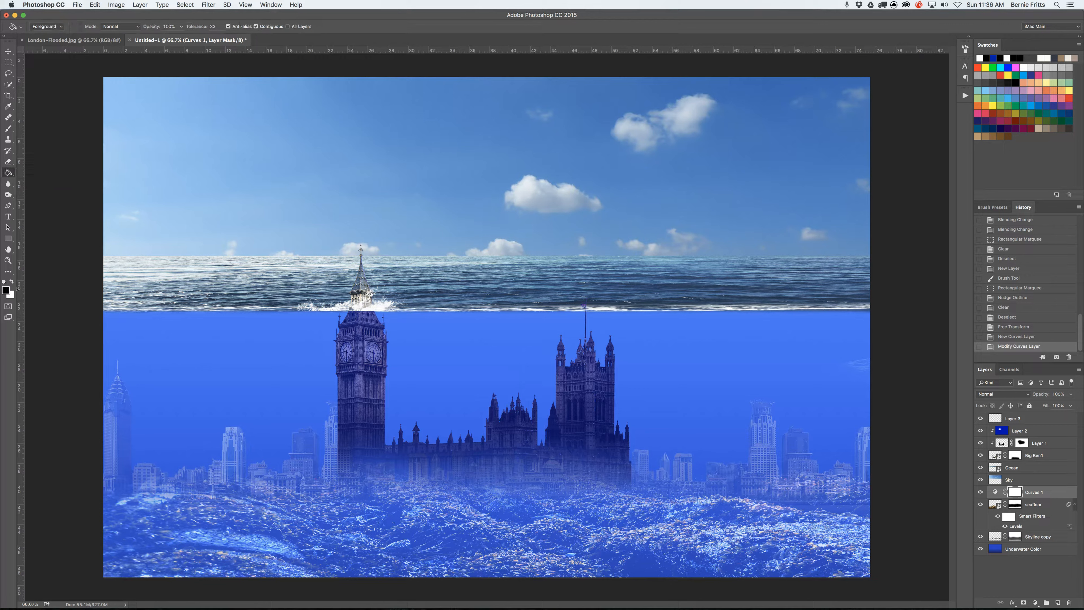
pyautogui.click(519, 390)
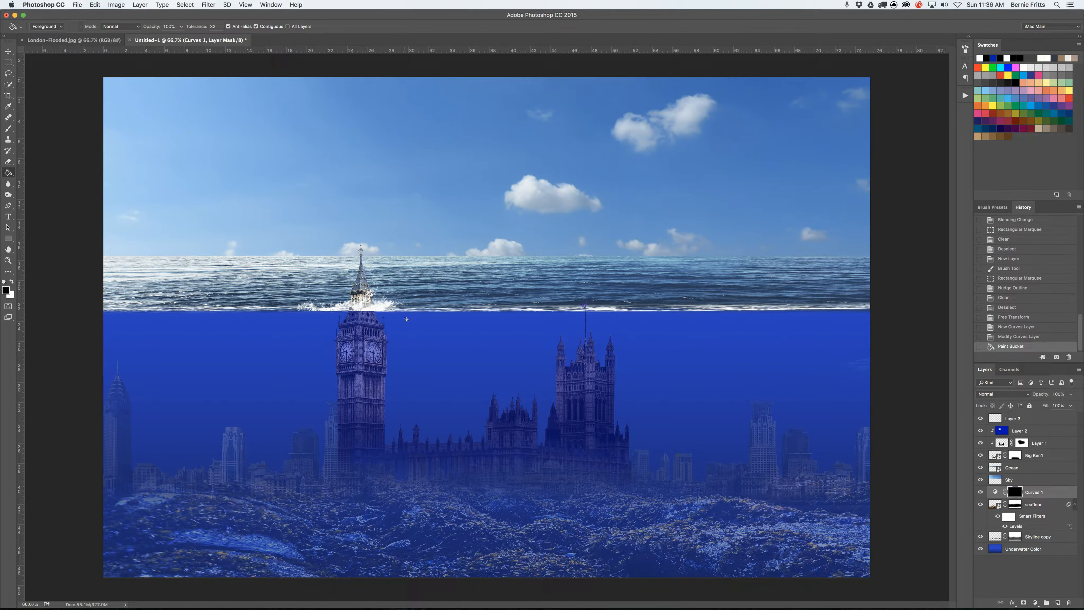
pyautogui.press('v')
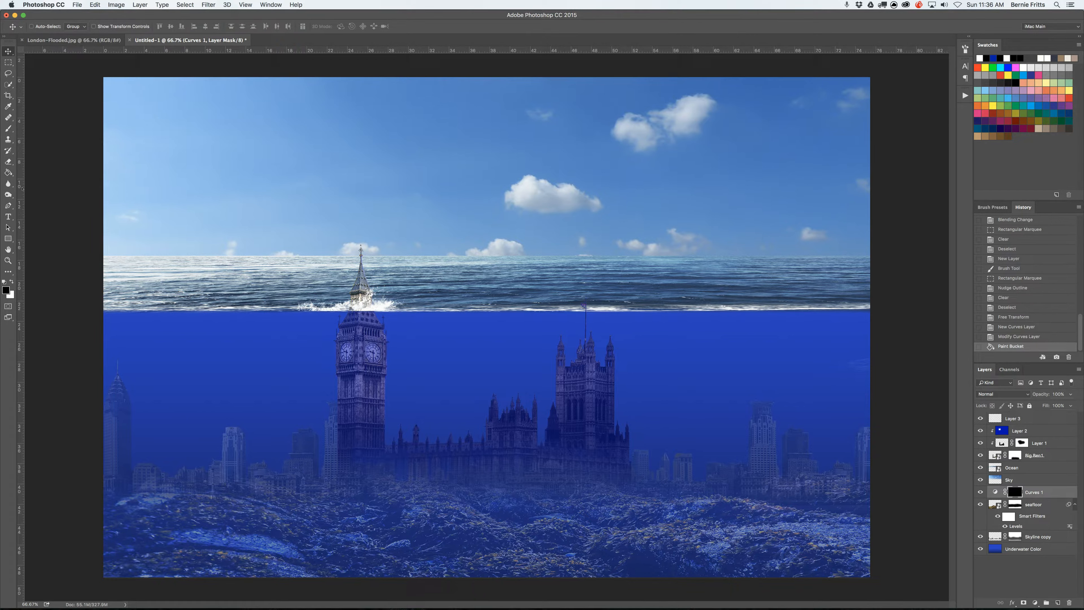
# Dab scattered soft white spots with a 150 px, 0% hardness brush on the Curves 1 mask in the underwater area left of Big Ben
pyautogui.press('x')
pyautogui.click(8, 128)
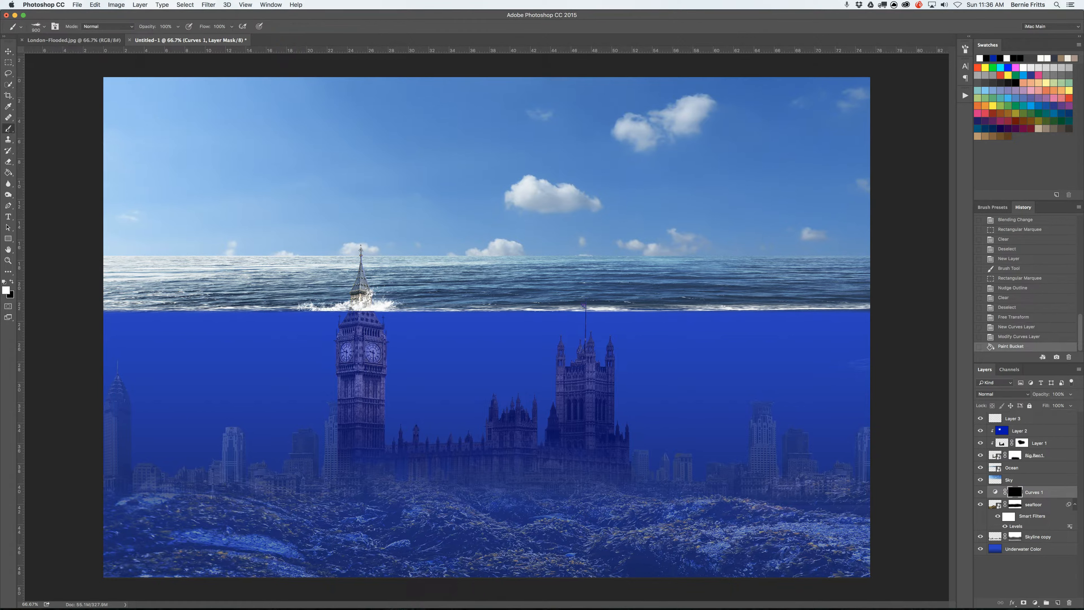
pyautogui.click(43, 28)
pyautogui.click(31, 91)
pyautogui.click(81, 53)
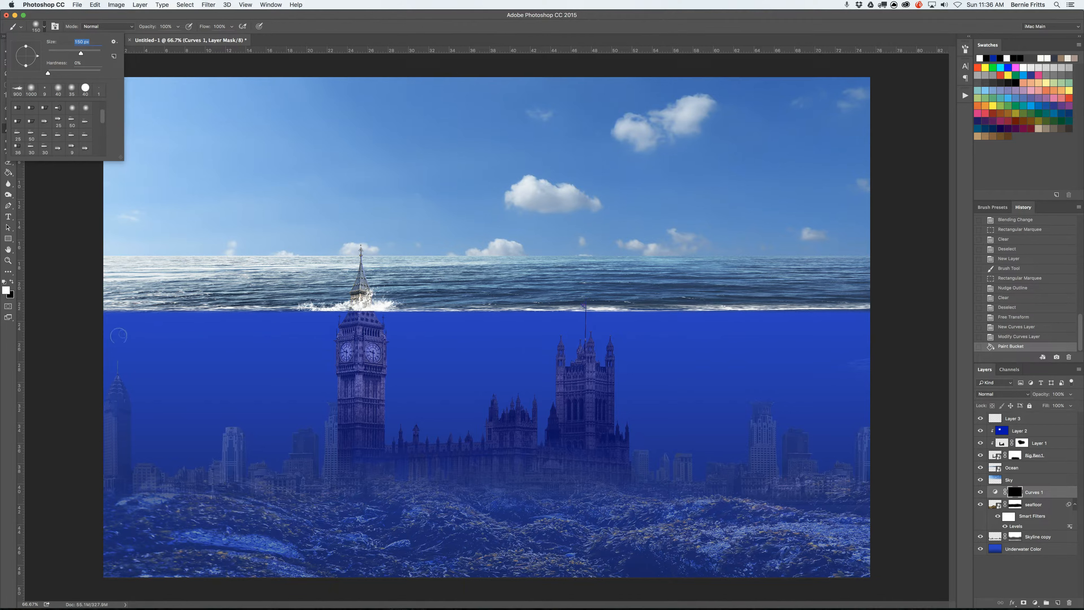
pyautogui.click(123, 337)
pyautogui.click(138, 355)
pyautogui.click(168, 328)
pyautogui.click(161, 365)
pyautogui.click(136, 400)
pyautogui.click(178, 410)
pyautogui.click(204, 374)
pyautogui.click(219, 340)
pyautogui.click(254, 342)
pyautogui.click(240, 388)
pyautogui.click(213, 438)
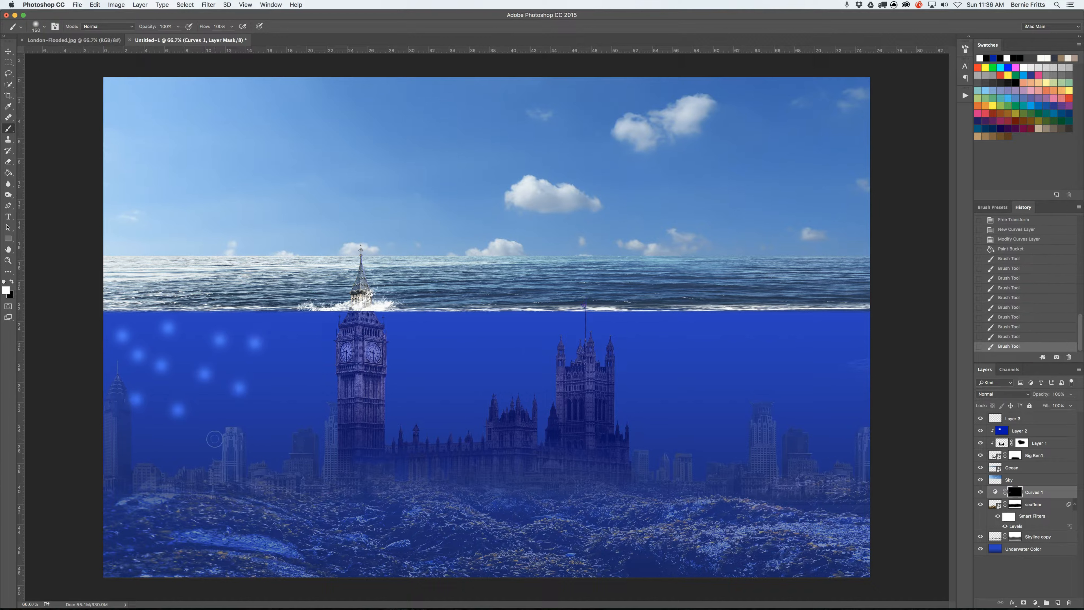
pyautogui.click(150, 450)
pyautogui.moveTo(117, 381); pyautogui.dragTo(116, 374)
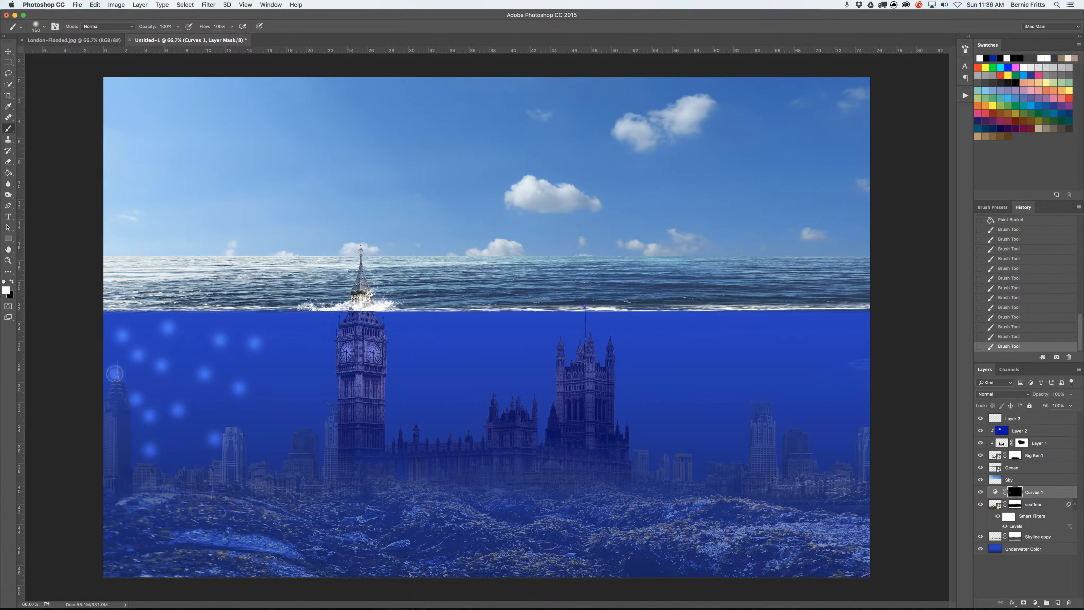
pyautogui.click(7, 52)
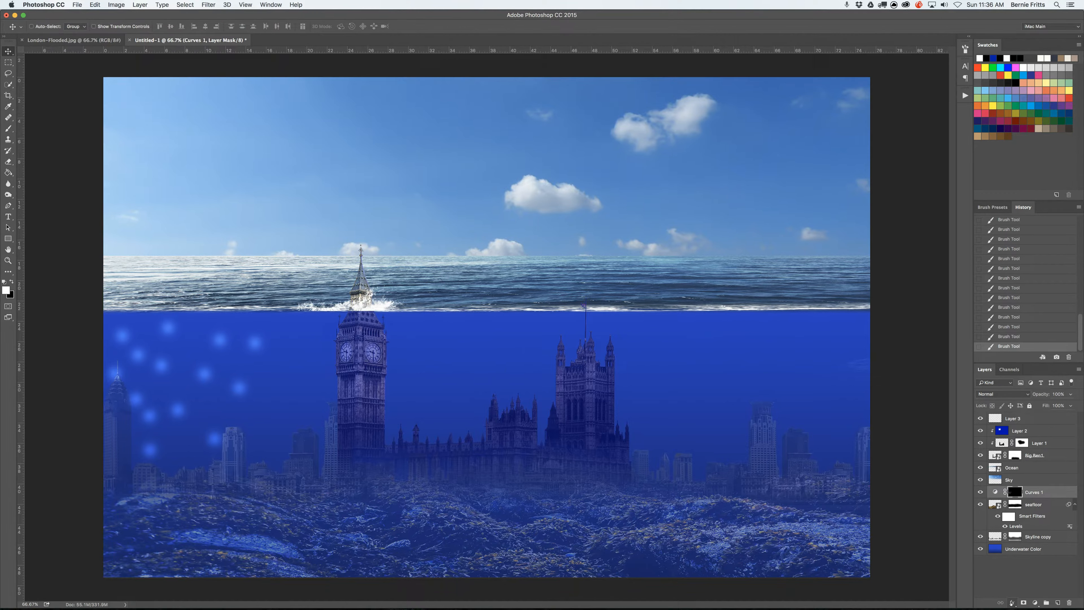
pyautogui.click(216, 4)
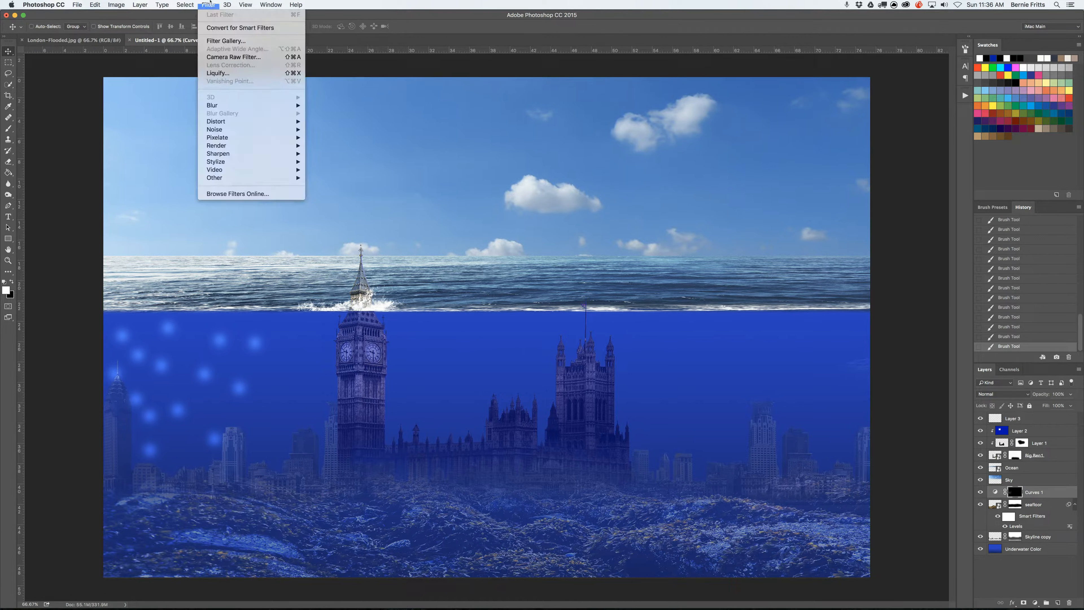
pyautogui.moveTo(248, 105)
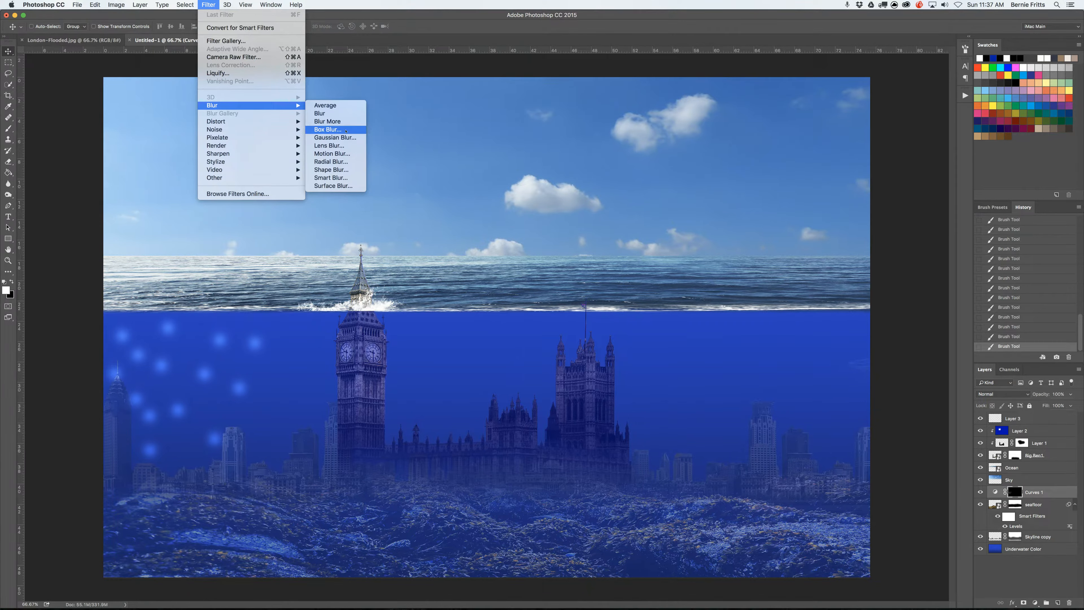
pyautogui.click(343, 146)
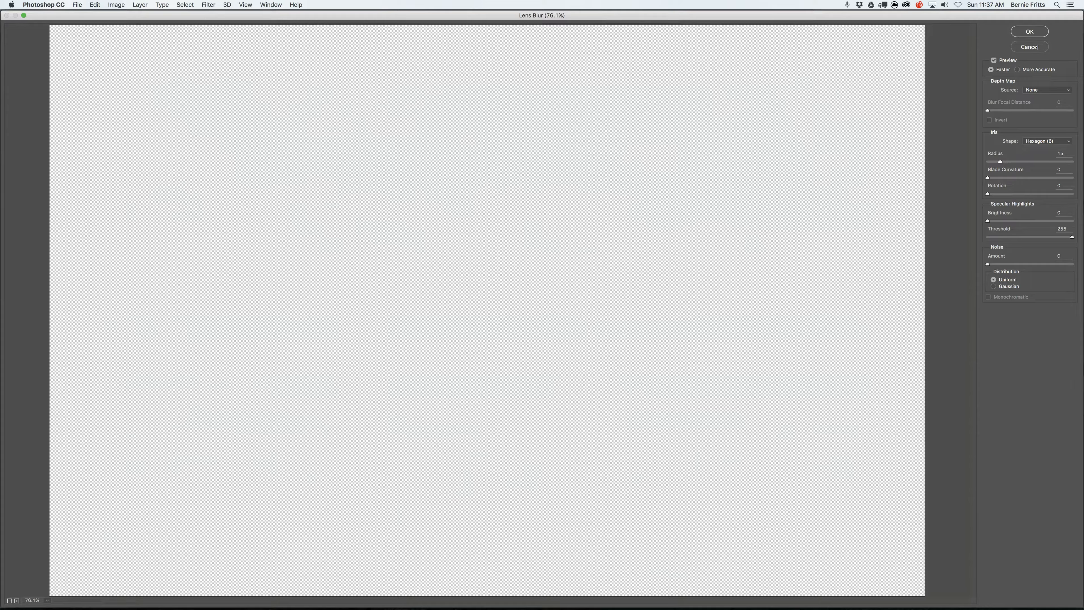
pyautogui.click(1037, 47)
# Apply a Radial Blur to the Curves 1 mask with Zoom method, Best quality, amount 100 and the blur centre in the upper-left corner
pyautogui.click(161, 3)
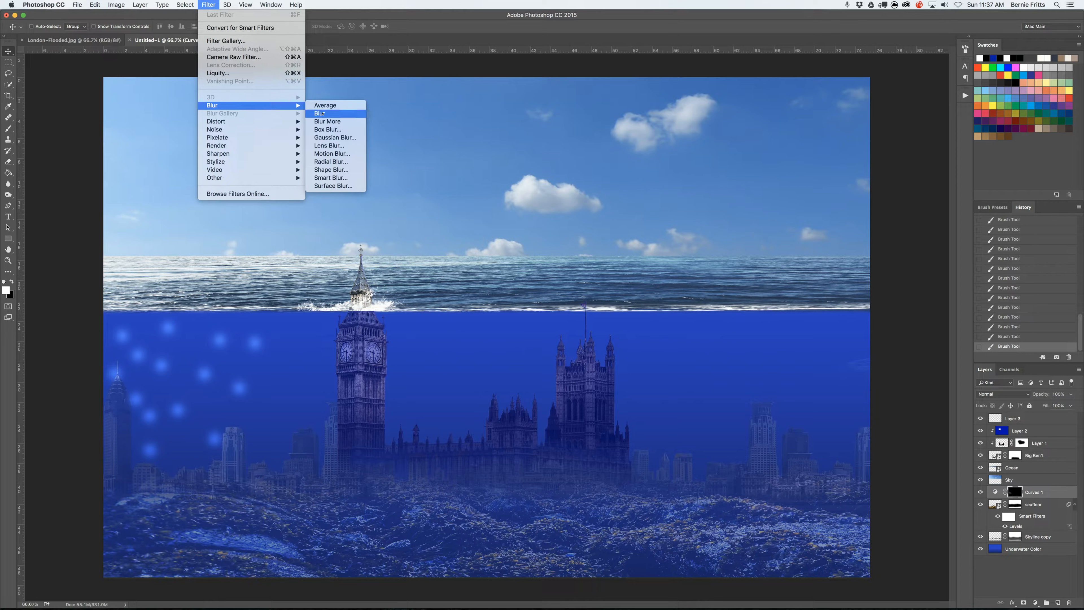
pyautogui.click(336, 162)
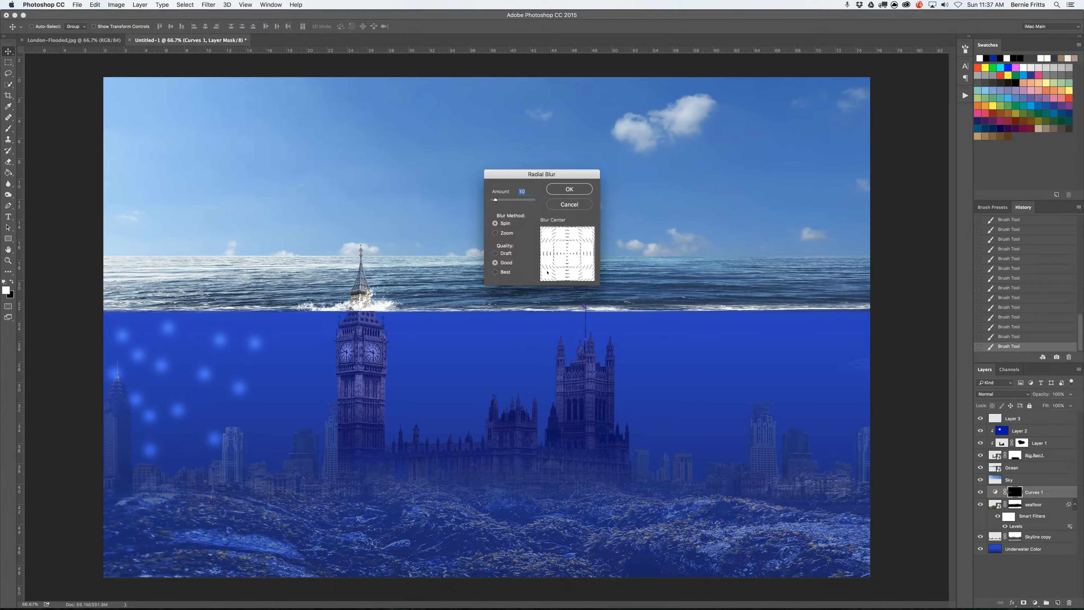
pyautogui.click(495, 233)
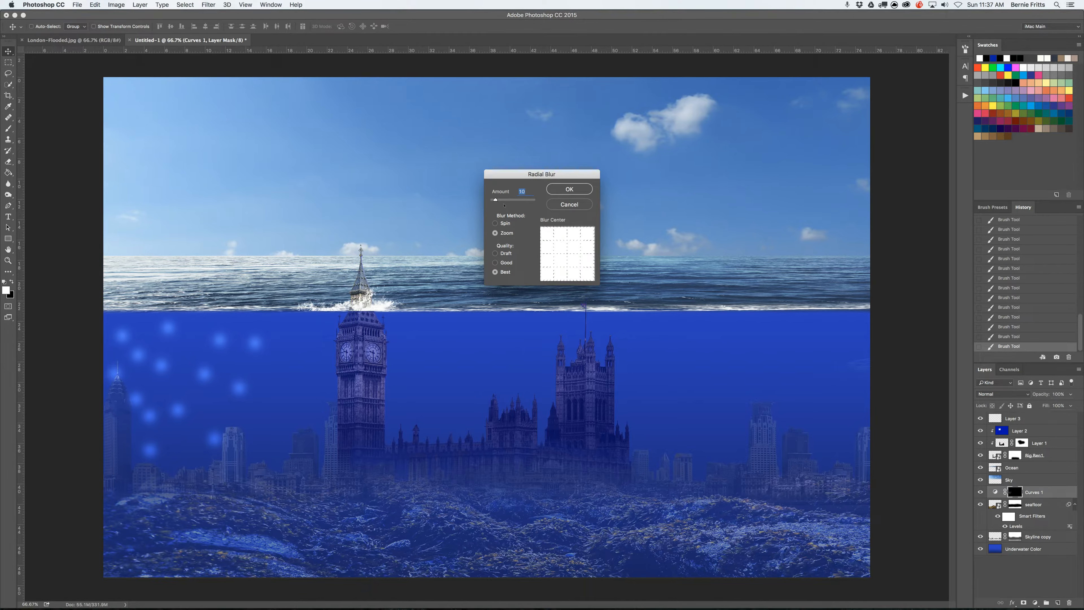
pyautogui.moveTo(503, 205); pyautogui.dragTo(547, 205)
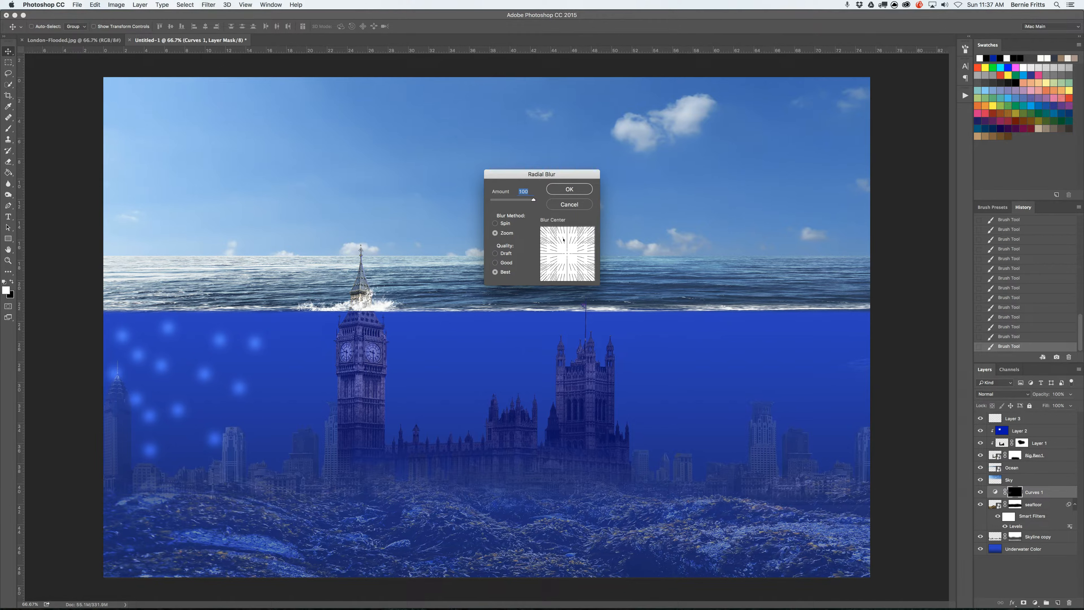
pyautogui.moveTo(567, 255); pyautogui.dragTo(542, 228)
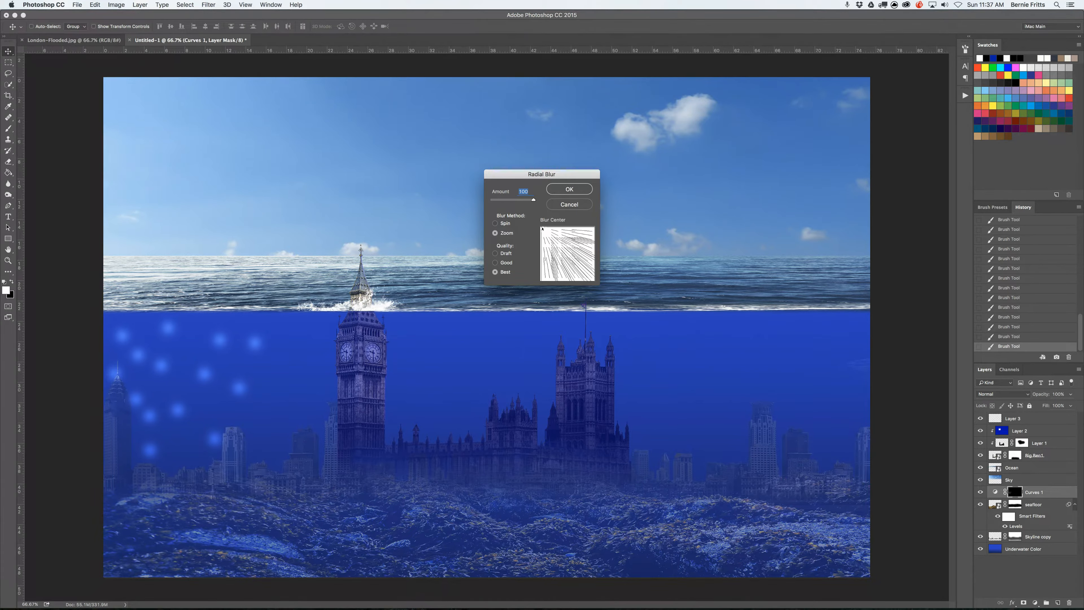
pyautogui.click(566, 191)
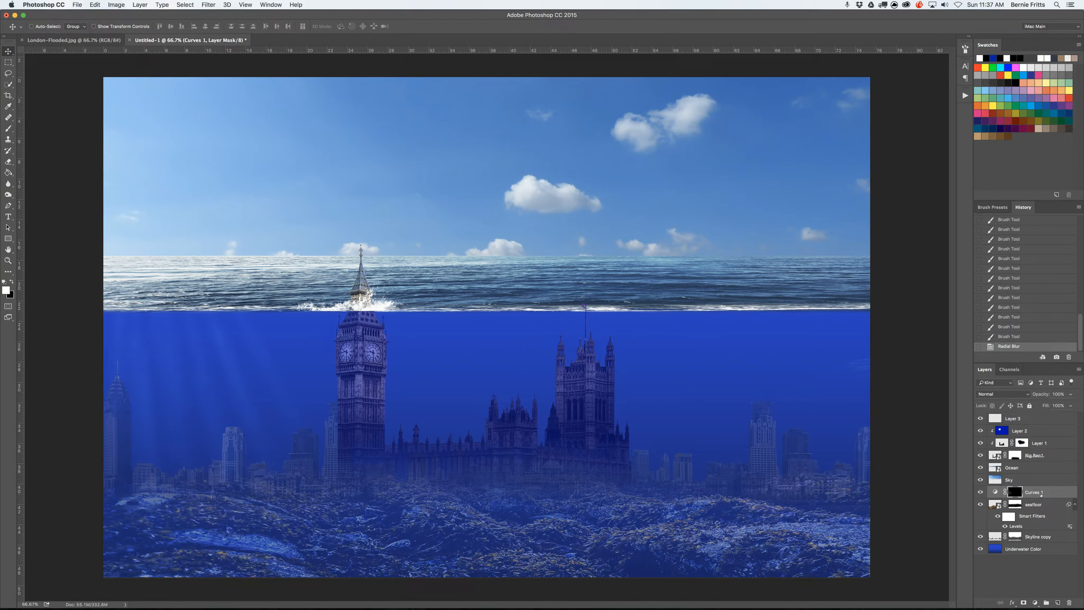
# Duplicate the Curves 1 layer twice to strengthen the light rays
pyautogui.press('super+j')
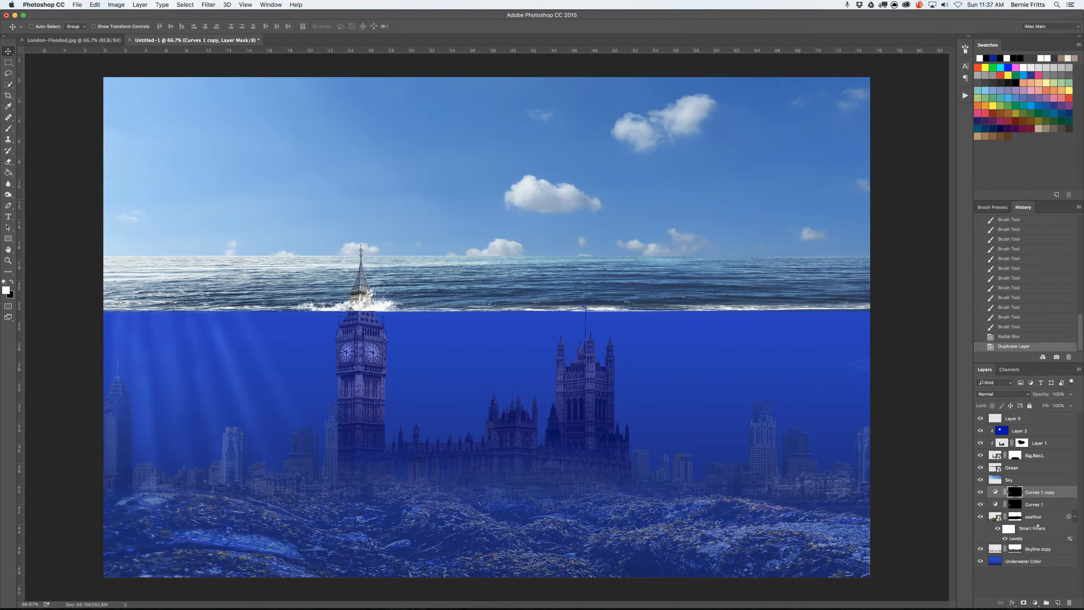
pyautogui.moveTo(1037, 496); pyautogui.dragTo(1058, 603)
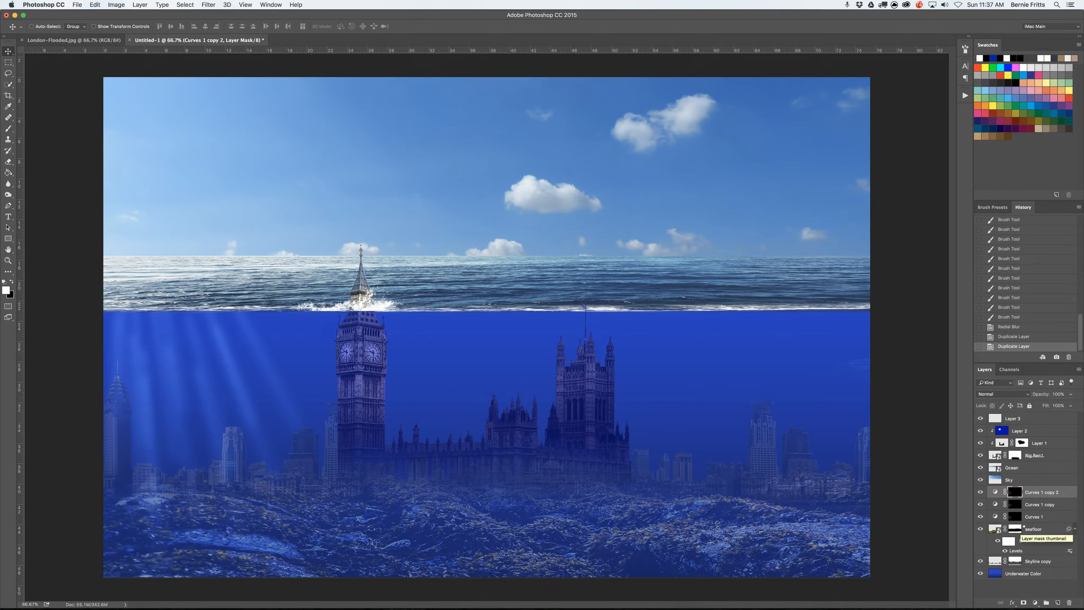
pyautogui.moveTo(1035, 518); pyautogui.dragTo(1030, 513)
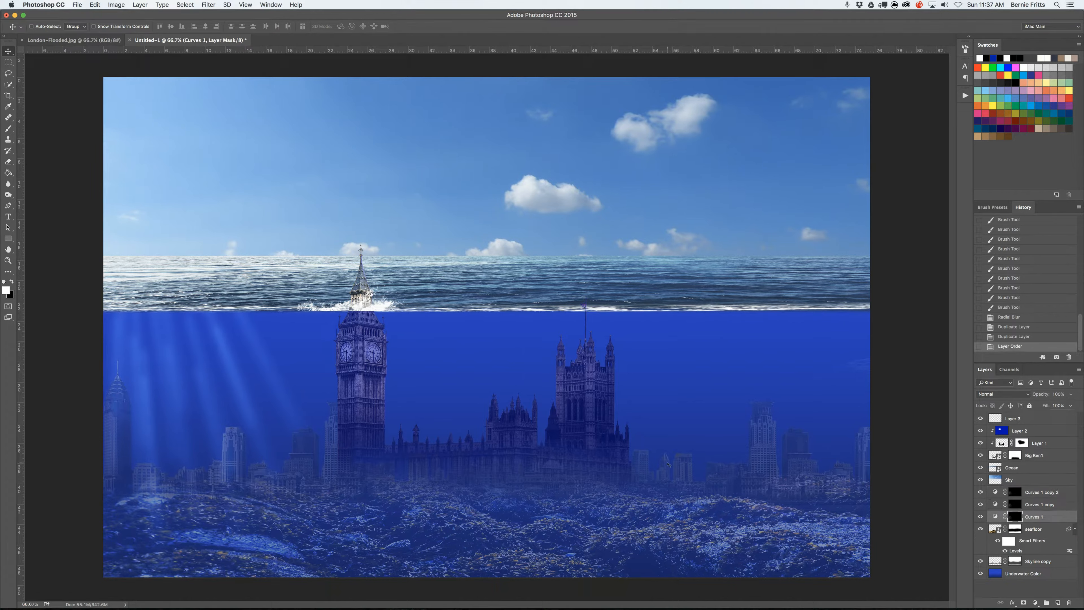
pyautogui.keyDown('shift'); pyautogui.click(1037, 494); pyautogui.keyUp('shift')
pyautogui.moveTo(235, 392)
pyautogui.mouseDown()
pyautogui.moveTo(228, 358)
pyautogui.moveTo(248, 387)
pyautogui.mouseUp()
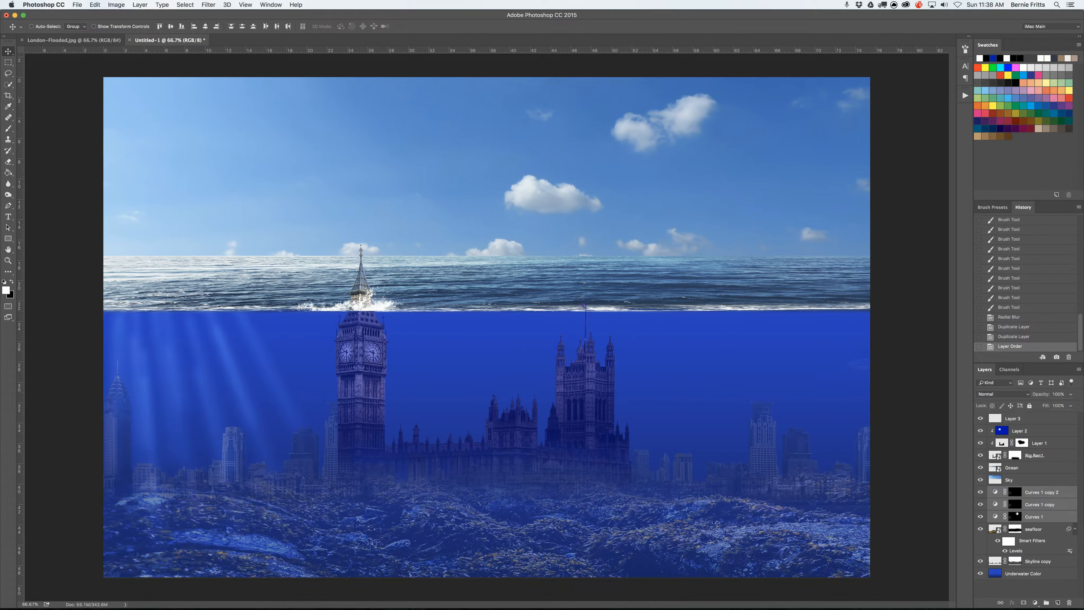
pyautogui.click(1018, 518)
pyautogui.click(1018, 493)
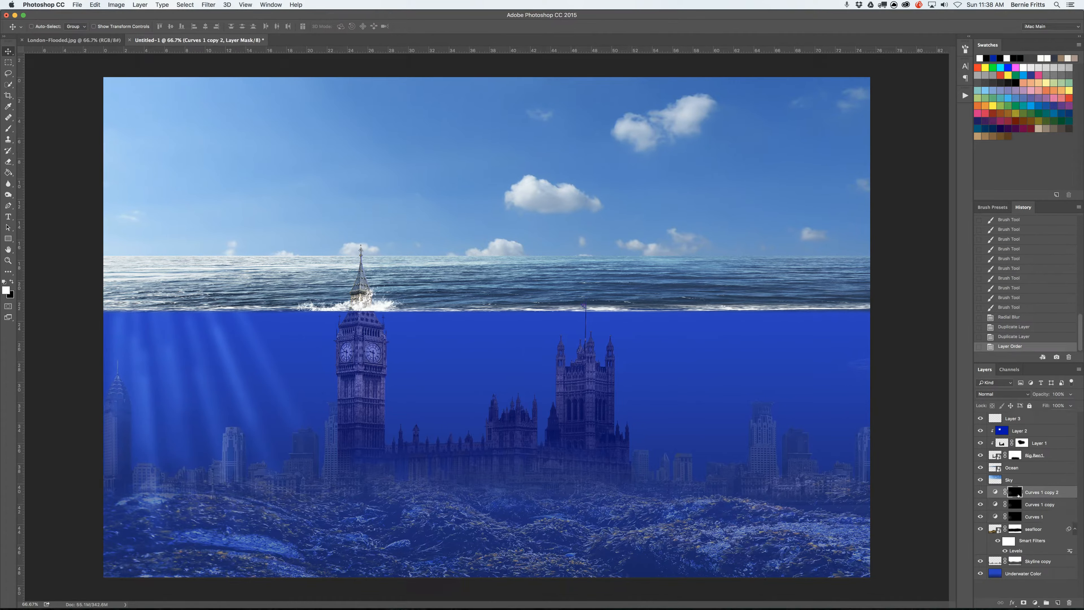
pyautogui.keyDown('shift'); pyautogui.click(1016, 504); pyautogui.keyUp('shift')
pyautogui.keyDown('shift'); pyautogui.click(1015, 517); pyautogui.keyUp('shift')
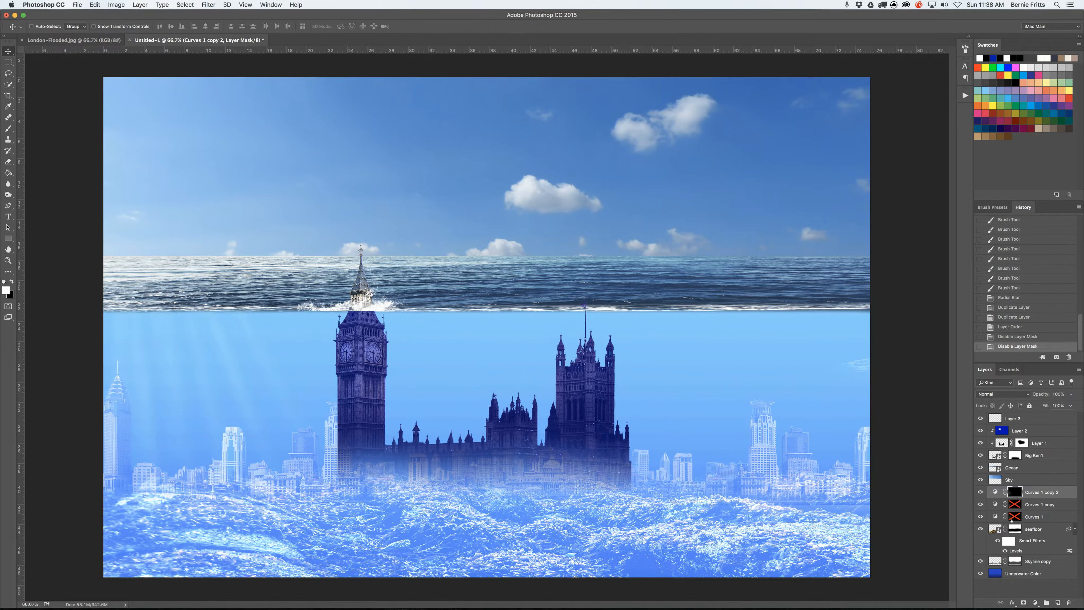
pyautogui.keyDown('shift'); pyautogui.click(1015, 517); pyautogui.keyUp('shift')
pyautogui.keyDown('shift'); pyautogui.click(1015, 505); pyautogui.keyUp('shift')
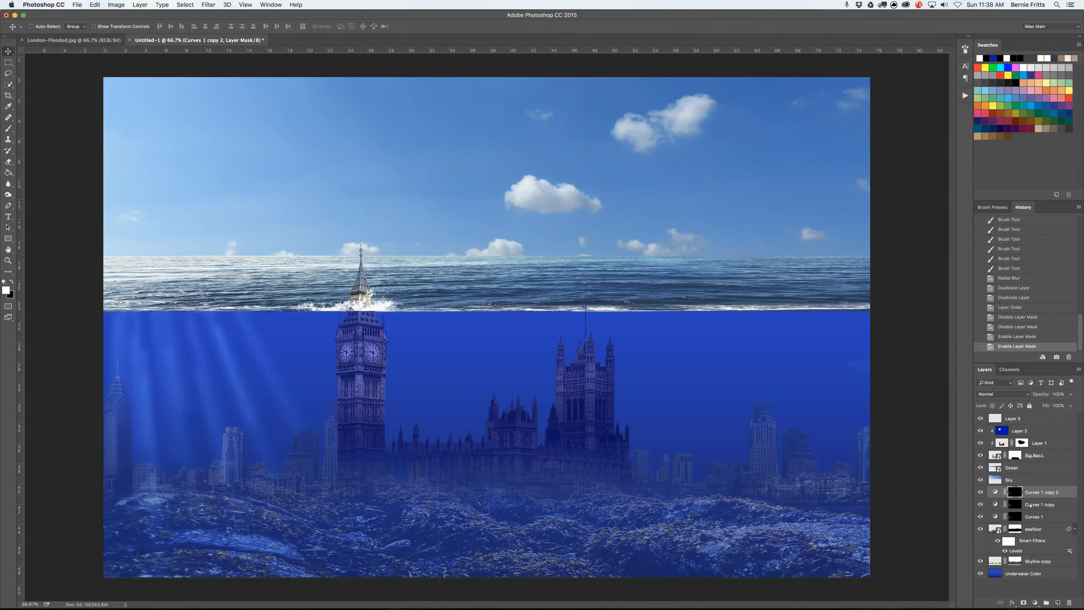
# Select all three Curves layers together and move the light rays slightly left and upward
pyautogui.keyDown('shift'); pyautogui.click(1031, 505); pyautogui.keyUp('shift')
pyautogui.keyDown('shift'); pyautogui.click(1032, 518); pyautogui.keyUp('shift')
pyautogui.moveTo(462, 463); pyautogui.dragTo(428, 450)
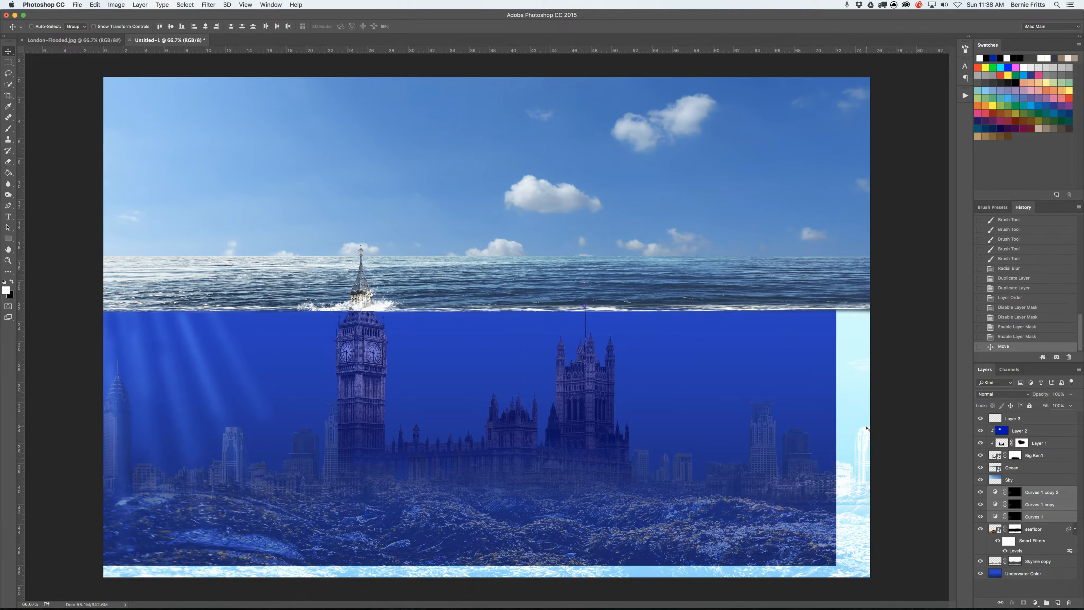
# Fill the exposed right and bottom edges of all three Curves masks with black using the Paint Bucket
pyautogui.click(1018, 493)
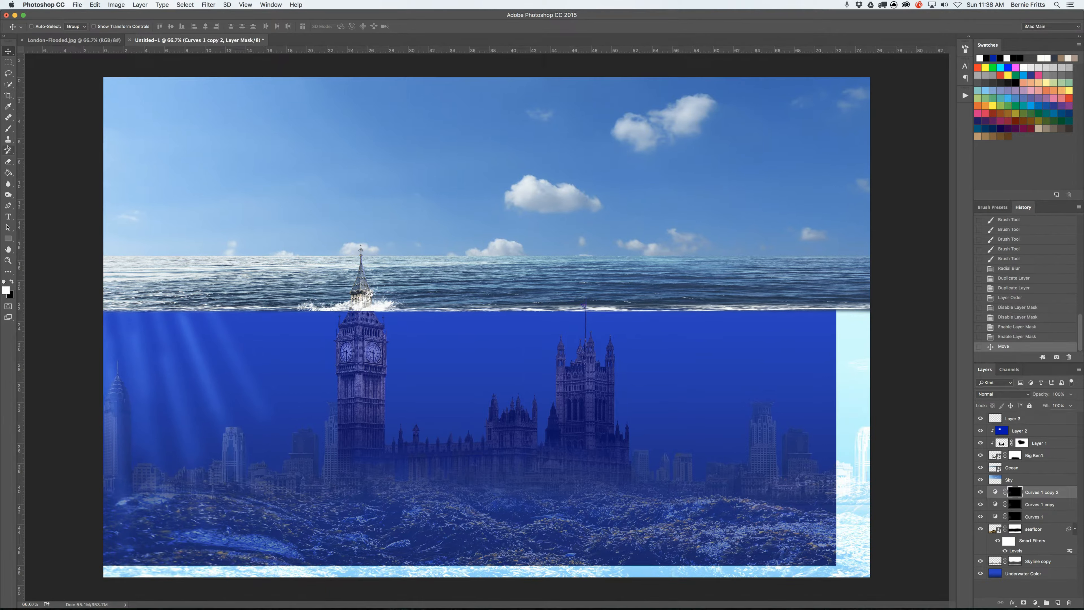
pyautogui.click(8, 172)
pyautogui.click(816, 361)
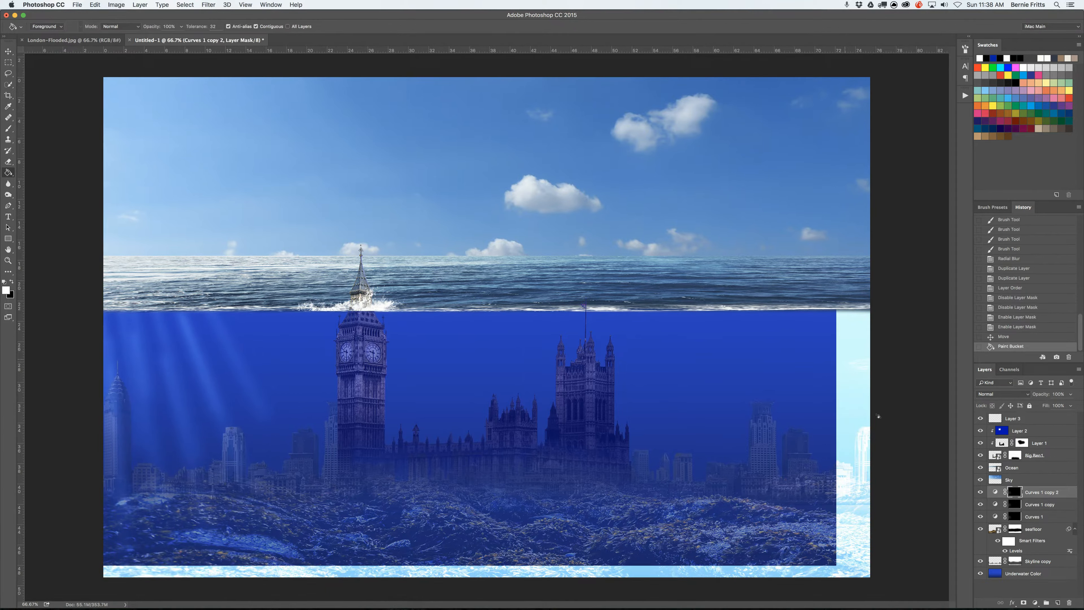
pyautogui.press('x')
pyautogui.click(867, 414)
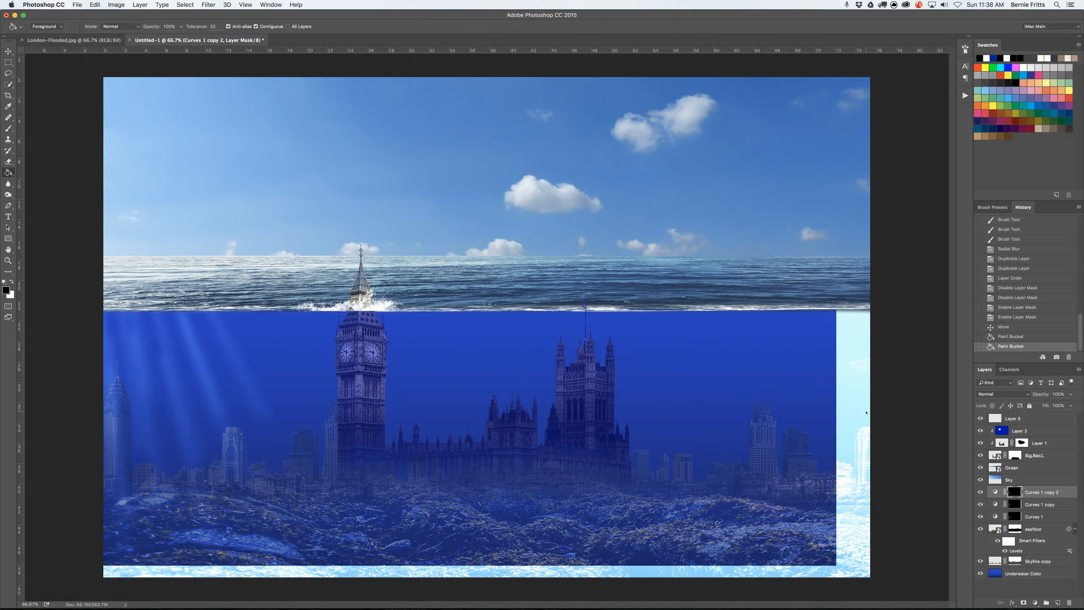
pyautogui.click(1016, 504)
pyautogui.click(850, 424)
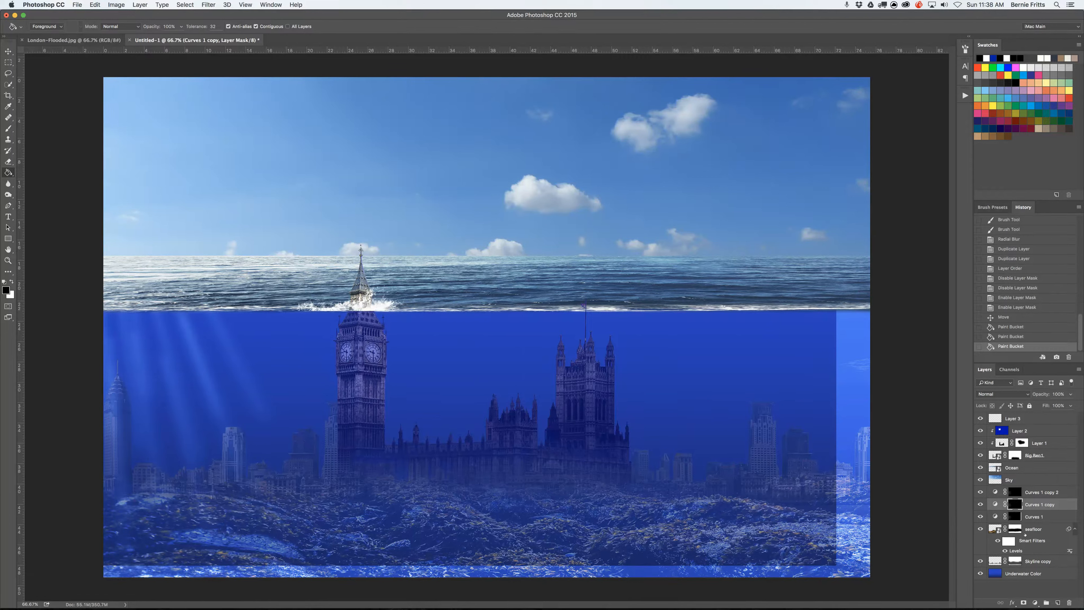
pyautogui.click(1015, 516)
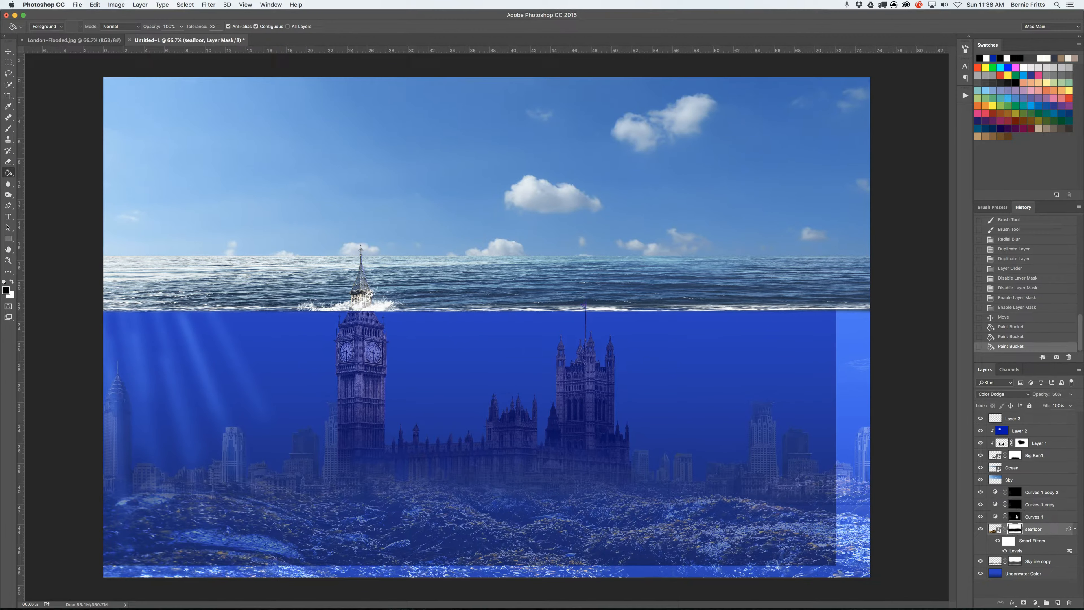
pyautogui.click(840, 444)
pyautogui.press('m')
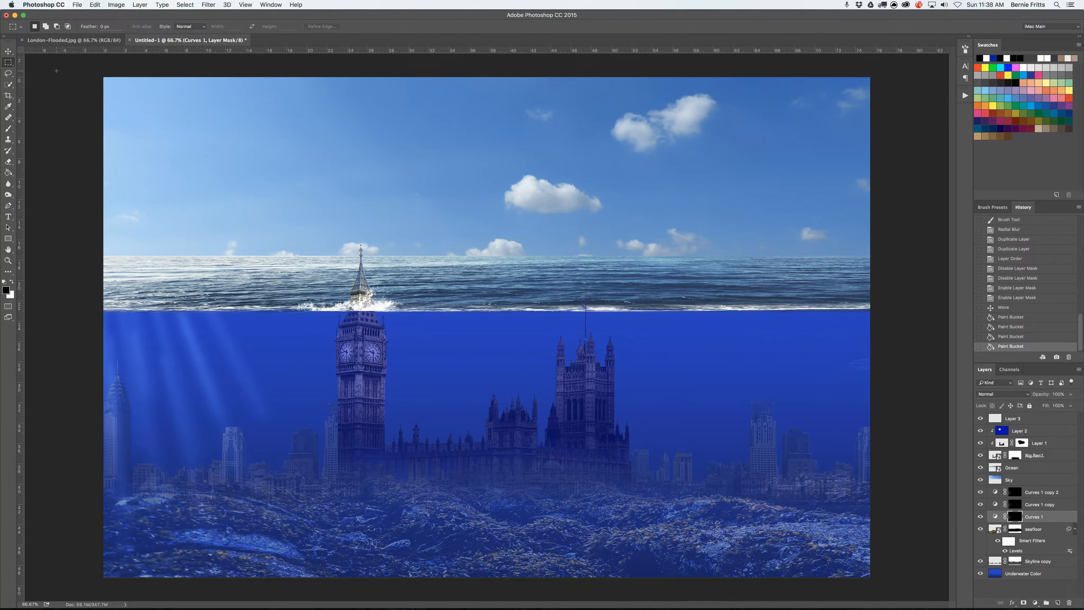
# Add a Levels adjustment layer above all layers and darken the whole image, comparing it with the London-Flooded.jpg reference
pyautogui.click(73, 40)
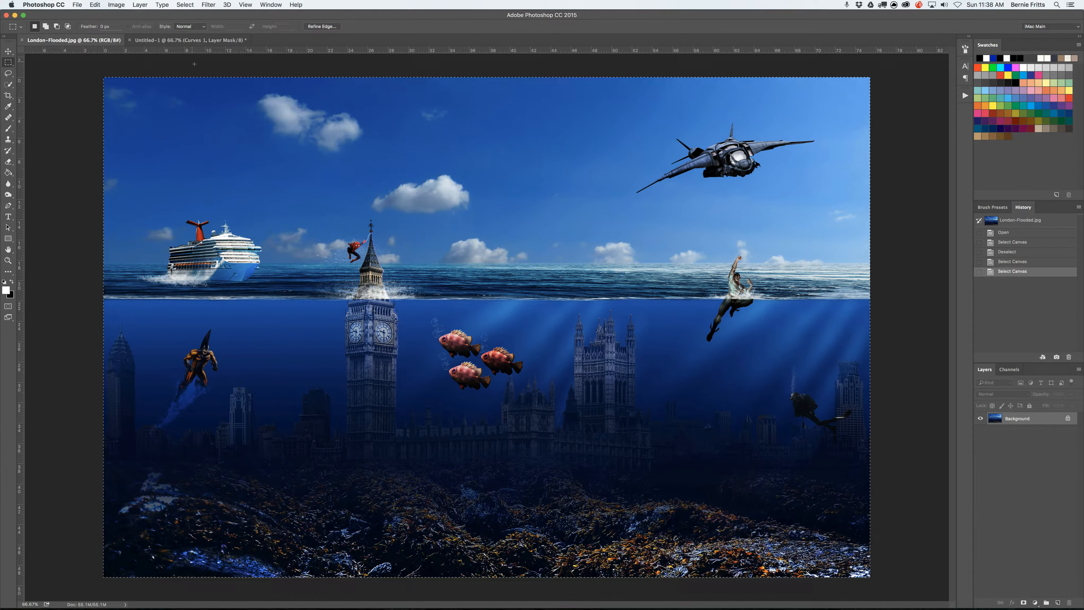
pyautogui.click(190, 40)
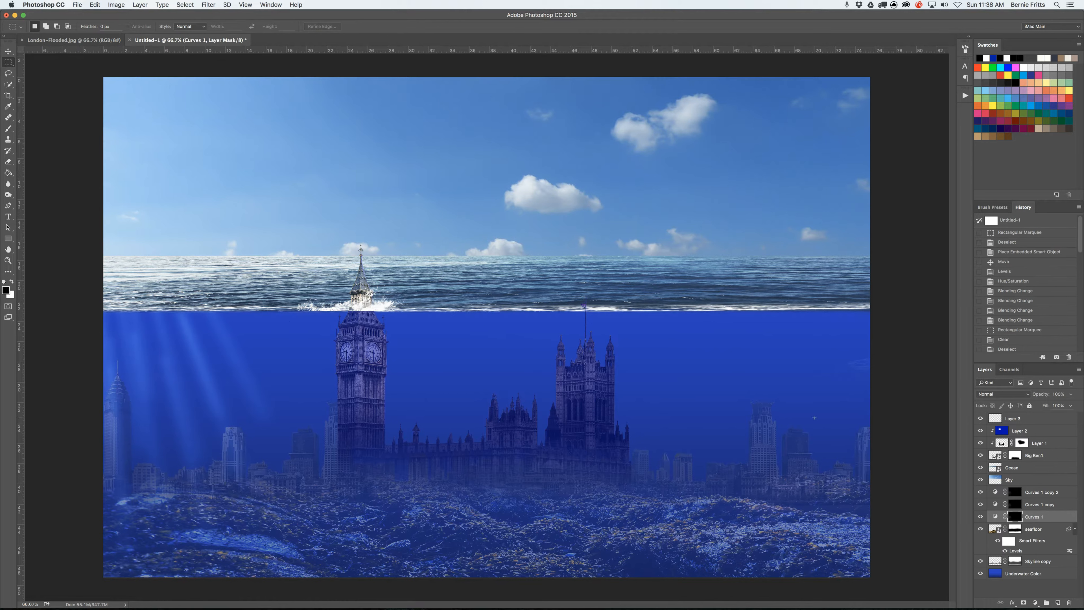
pyautogui.click(1035, 418)
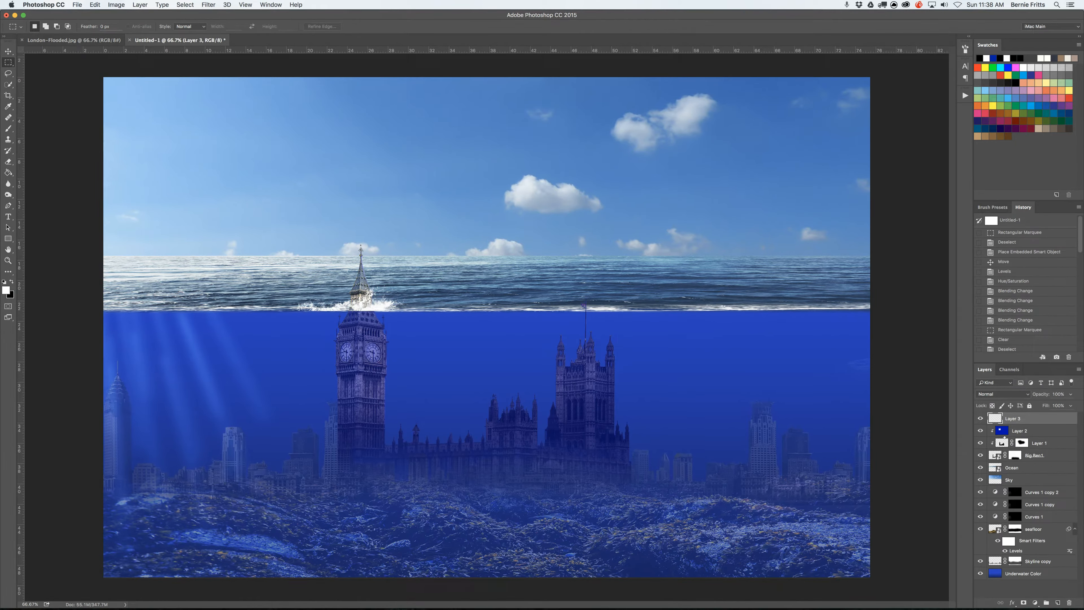
pyautogui.click(1035, 602)
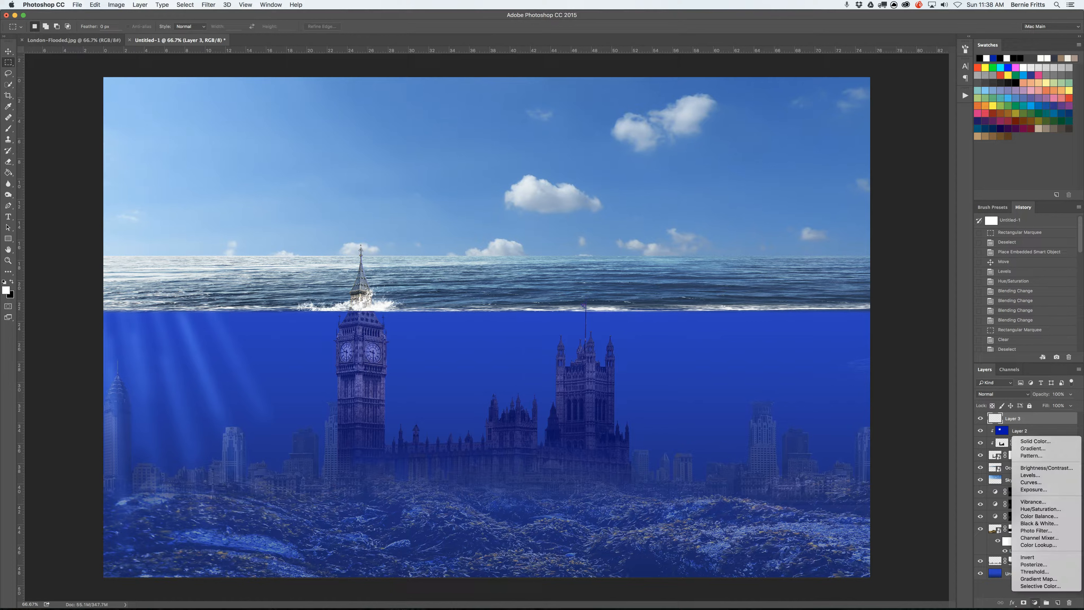
pyautogui.click(1030, 475)
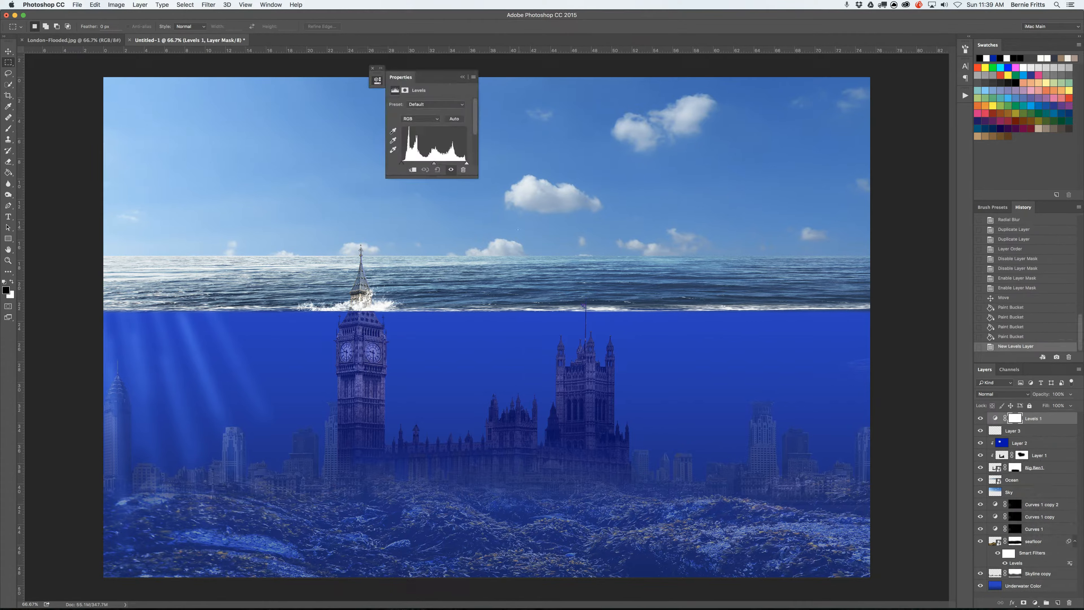
pyautogui.moveTo(401, 163); pyautogui.dragTo(444, 164)
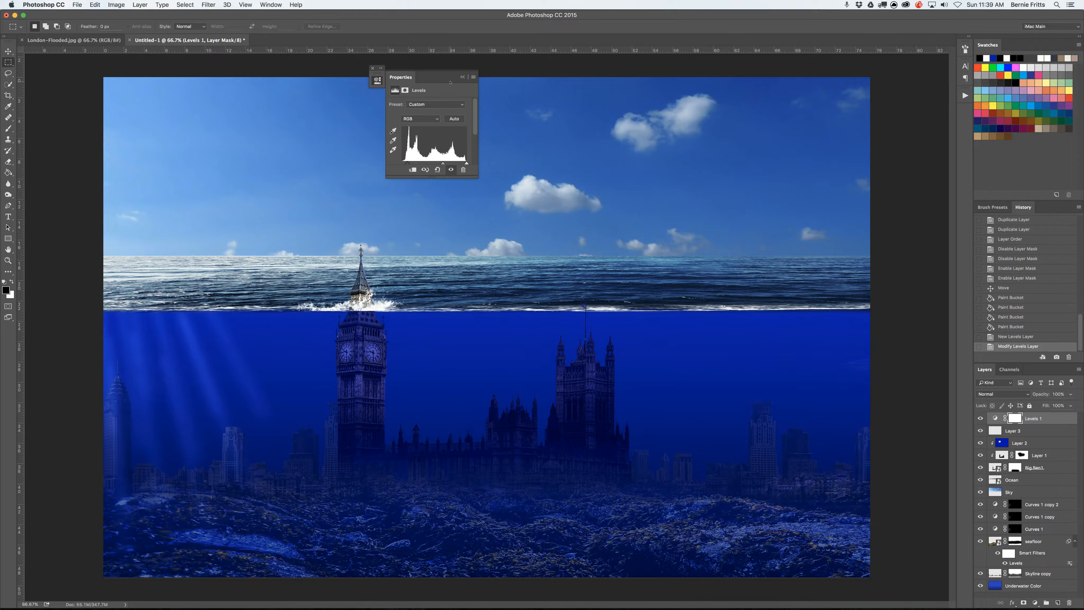
pyautogui.click(373, 68)
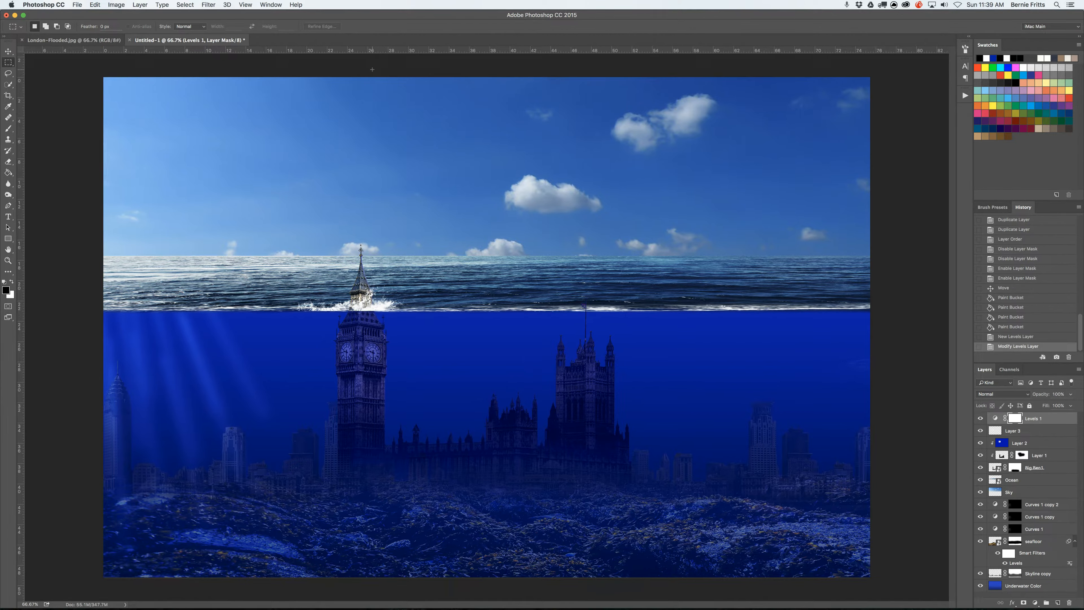
pyautogui.click(64, 40)
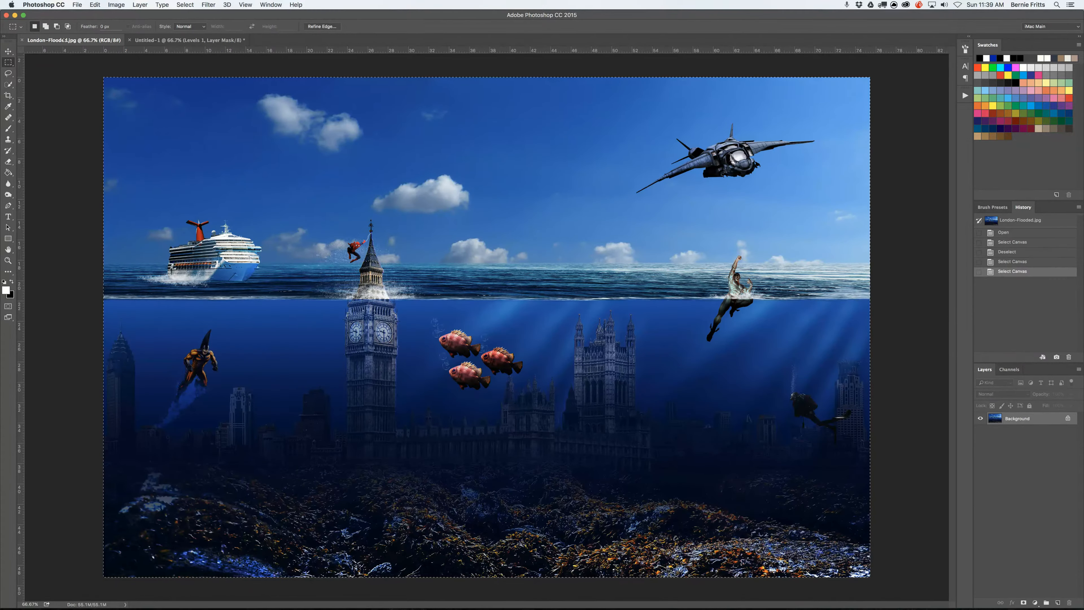